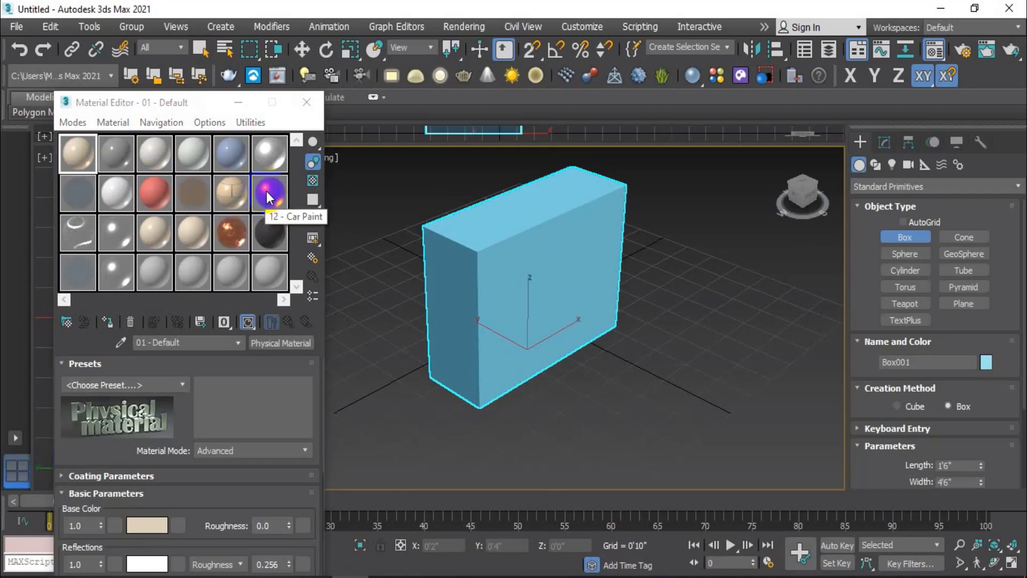
Step: Apply the Car Paint material to the box, then replace it with the light red sample material
{"action": "mouse_move", "coordinate": [268, 196]}
{"action": "left_mouse_down"}
{"action": "mouse_move", "coordinate": [489, 291]}
{"action": "mouse_move", "coordinate": [549, 282]}
{"action": "left_mouse_up"}
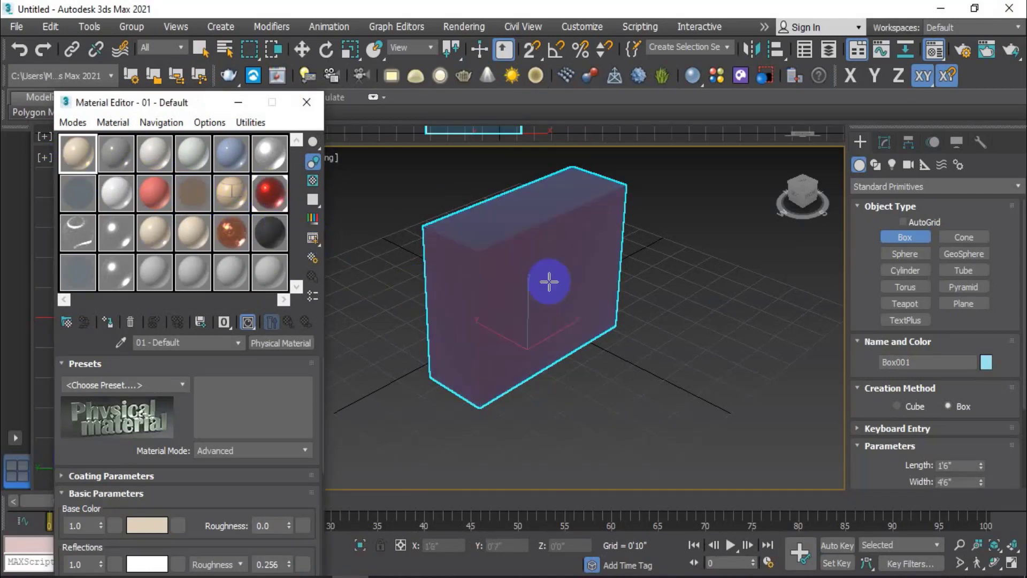
{"action": "scroll", "coordinate": [455, 272], "scroll_direction": "up", "scroll_amount": 2}
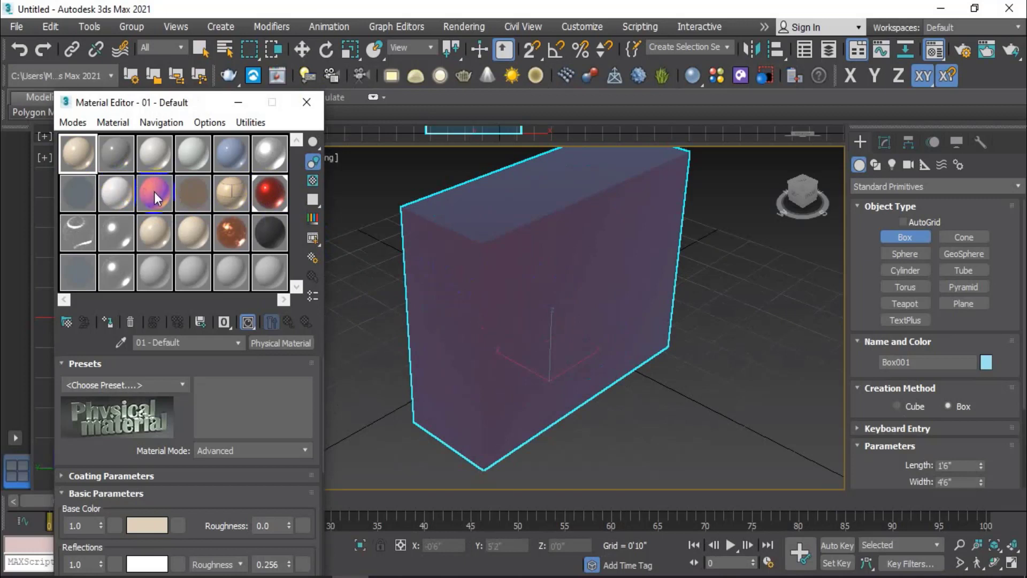
{"action": "left_click_drag", "start_coordinate": [155, 198], "coordinate": [500, 291]}
{"action": "scroll", "coordinate": [498, 289], "scroll_direction": "down", "scroll_amount": 1}
{"action": "scroll", "coordinate": [491, 274], "scroll_direction": "up", "scroll_amount": 1}
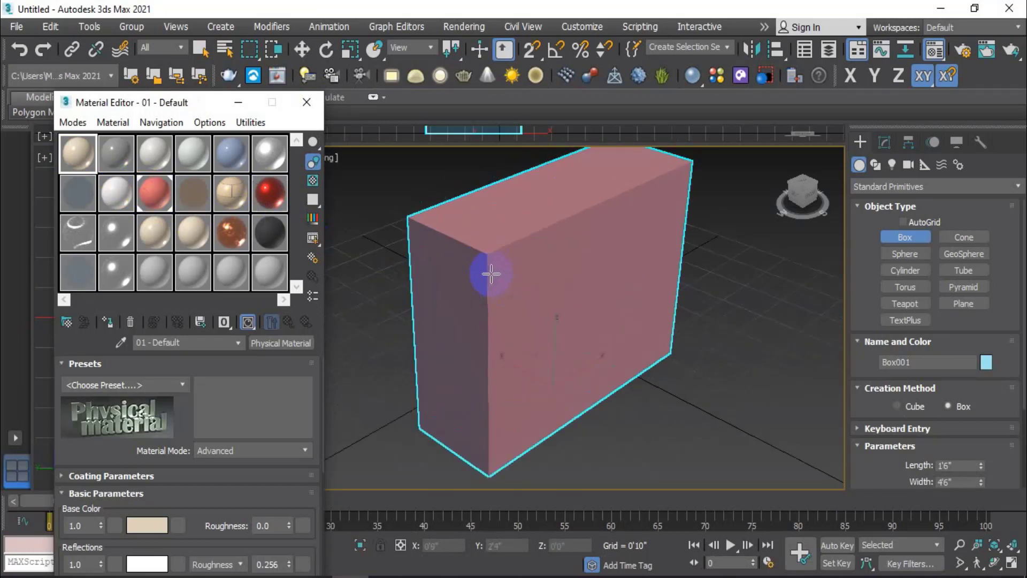
Step: Leave box creation for the Select Object tool and shift the Material Editor window slightly
{"action": "left_click", "coordinate": [201, 49]}
{"action": "scroll", "coordinate": [584, 321], "scroll_direction": "down", "scroll_amount": 2}
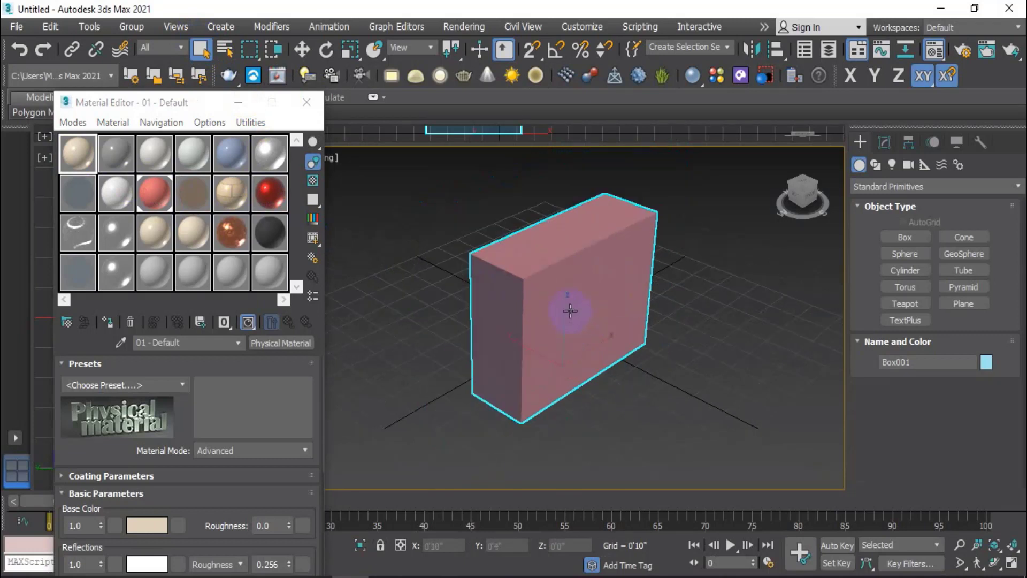
{"action": "scroll", "coordinate": [539, 299], "scroll_direction": "up", "scroll_amount": 2}
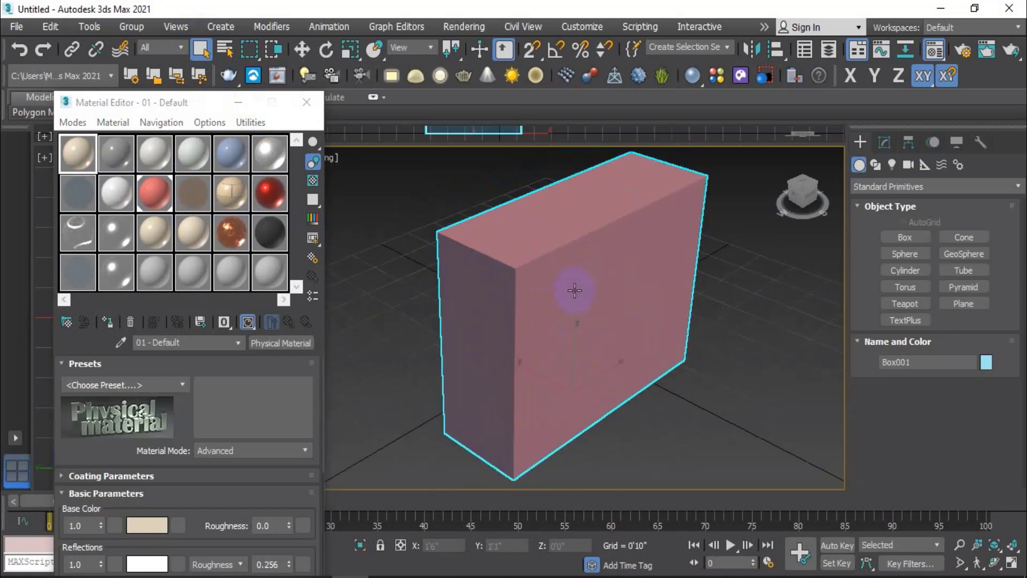
{"action": "left_click", "coordinate": [442, 374]}
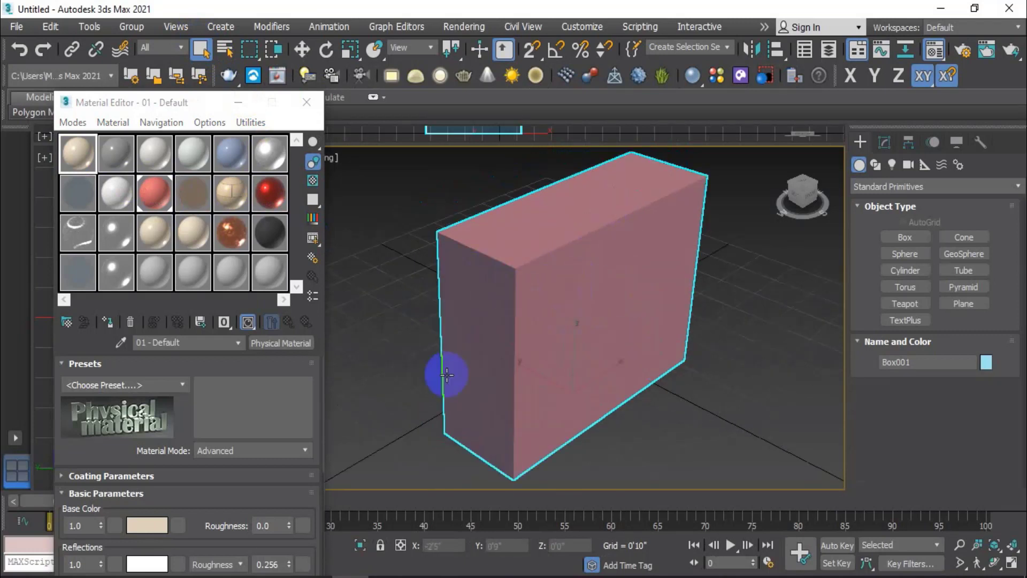
{"action": "left_click", "coordinate": [590, 310]}
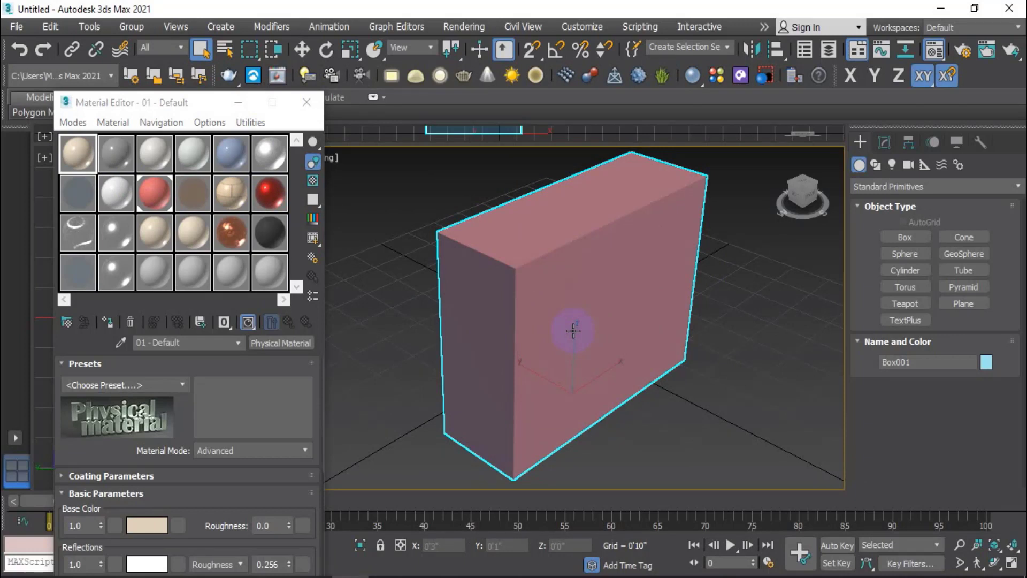
{"action": "left_click_drag", "start_coordinate": [161, 106], "coordinate": [166, 85]}
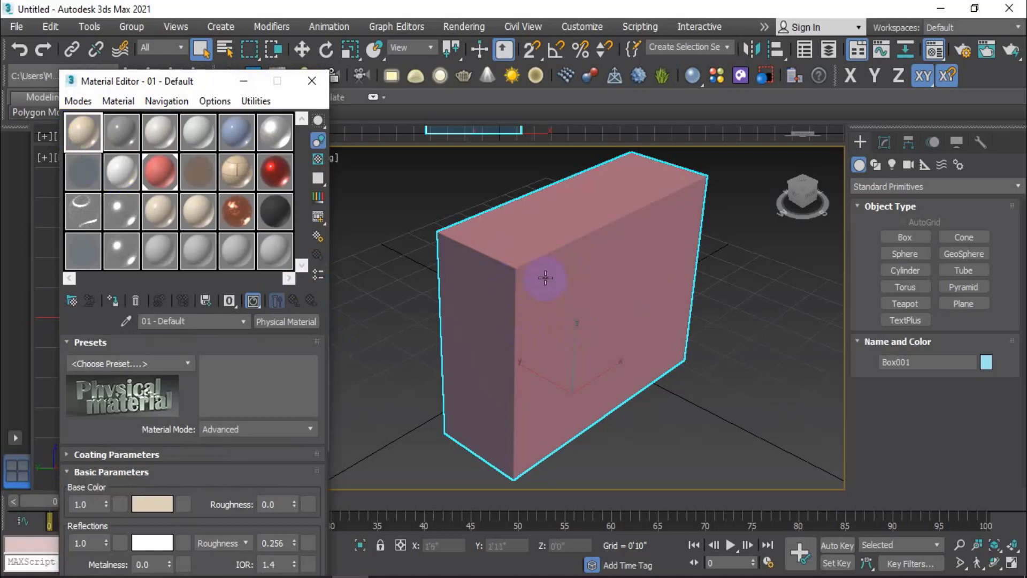
{"action": "scroll", "coordinate": [543, 275], "scroll_direction": "down", "scroll_amount": 3}
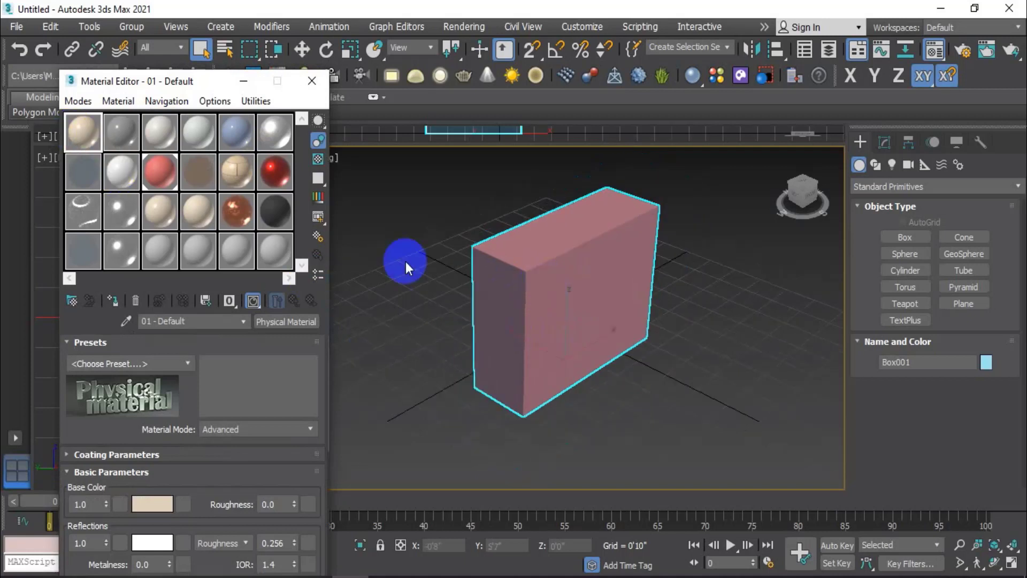
Step: Set the base color of the 01 - Default material to bright red-orange with Red 1.0, Green 0.024 and Blue 0.0
{"action": "double_click", "coordinate": [83, 131]}
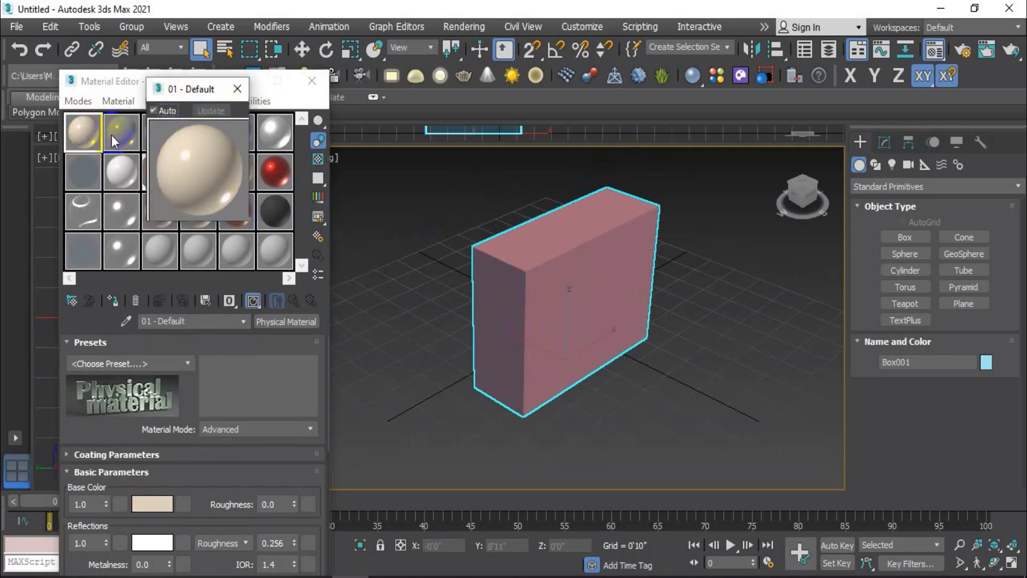
{"action": "left_click", "coordinate": [86, 131]}
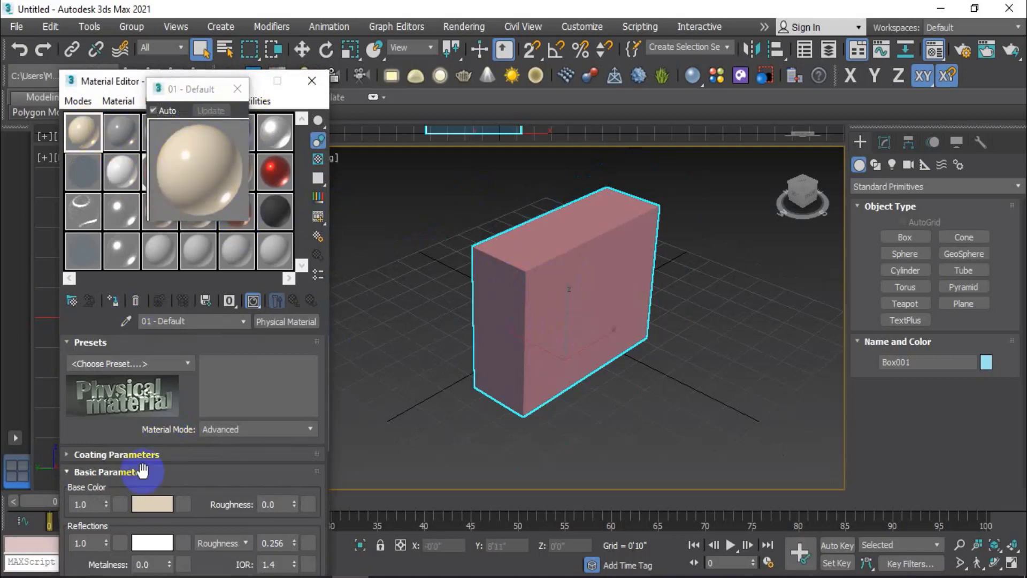
{"action": "left_click", "coordinate": [163, 505]}
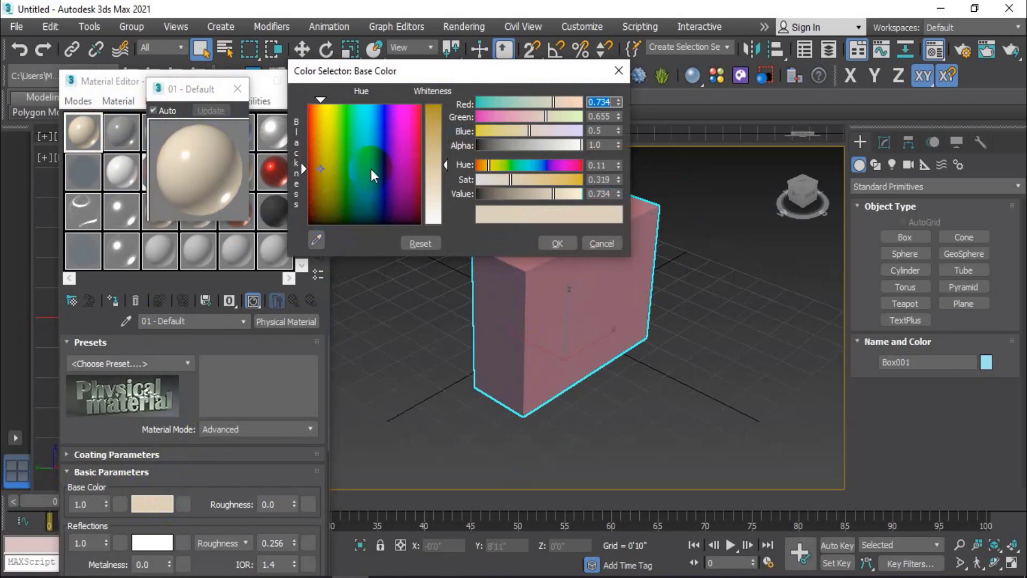
{"action": "left_click", "coordinate": [367, 116]}
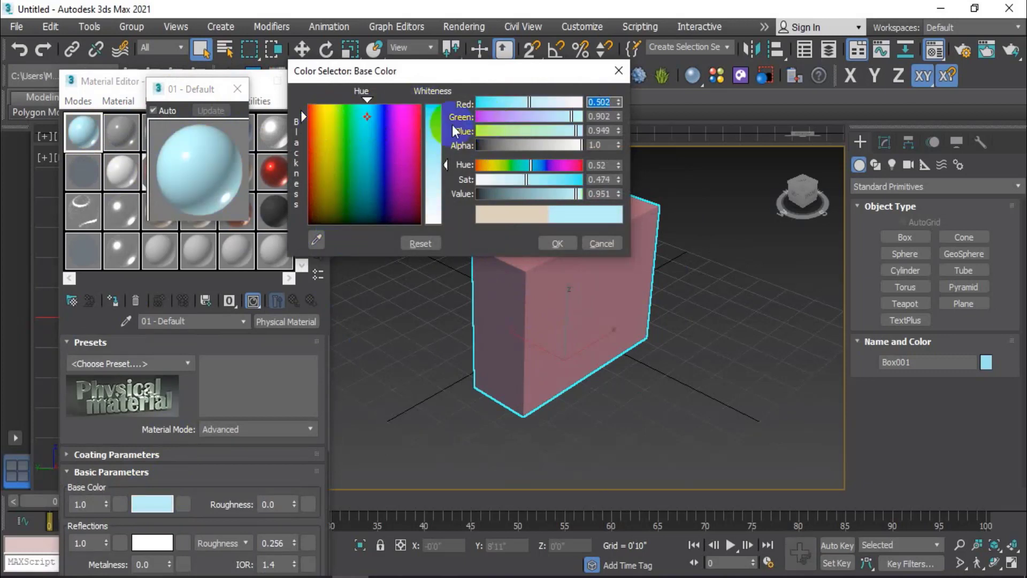
{"action": "left_click_drag", "start_coordinate": [318, 126], "coordinate": [308, 104]}
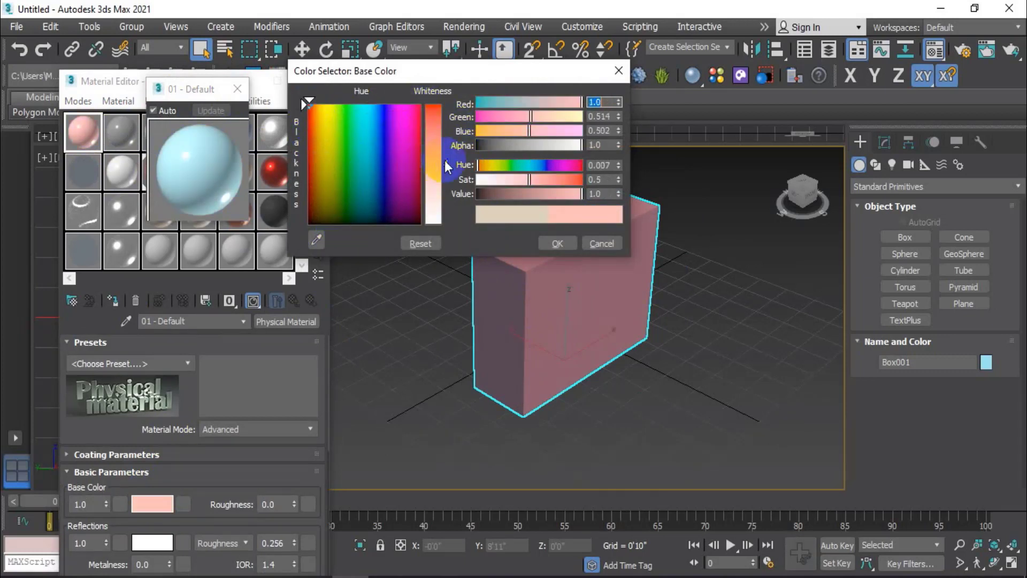
{"action": "left_click_drag", "start_coordinate": [445, 161], "coordinate": [447, 104]}
{"action": "left_click", "coordinate": [557, 244]}
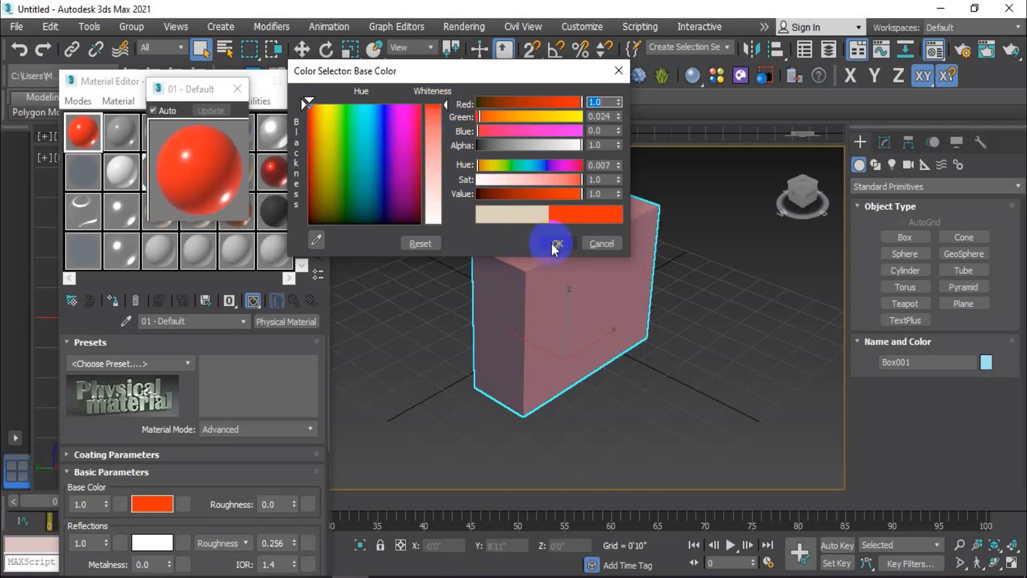
{"action": "left_click", "coordinate": [237, 88]}
Step: Apply the red-orange 01 - Default material to the box and clear the selection
{"action": "left_click", "coordinate": [85, 131]}
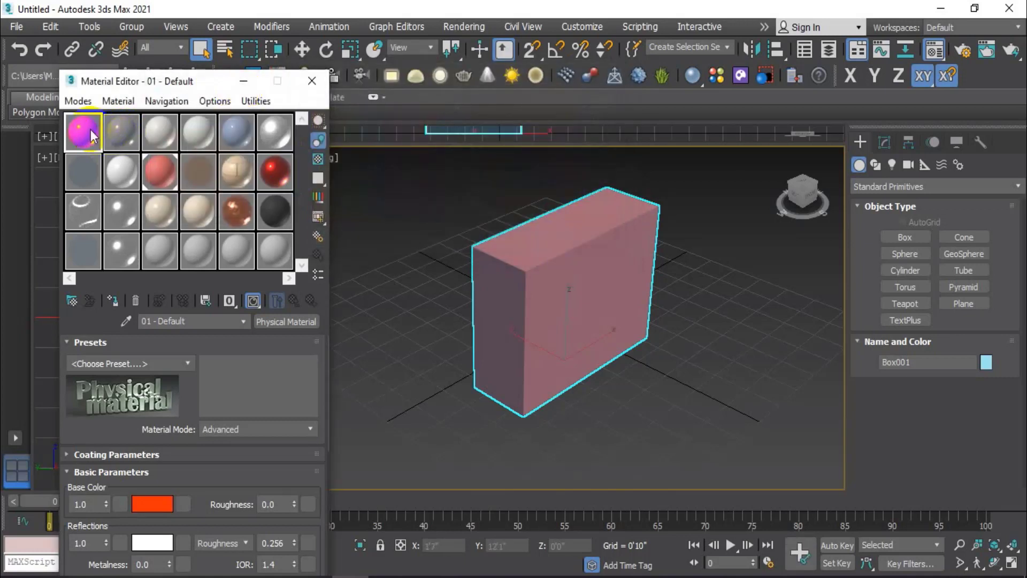
{"action": "left_click_drag", "start_coordinate": [92, 136], "coordinate": [573, 303]}
{"action": "left_click", "coordinate": [707, 310]}
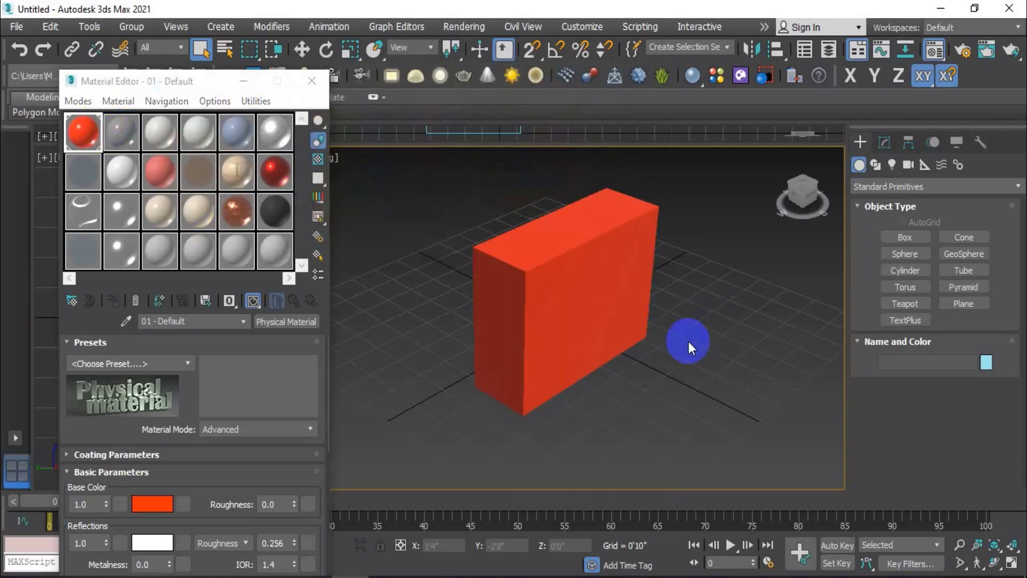
{"action": "left_click", "coordinate": [546, 268]}
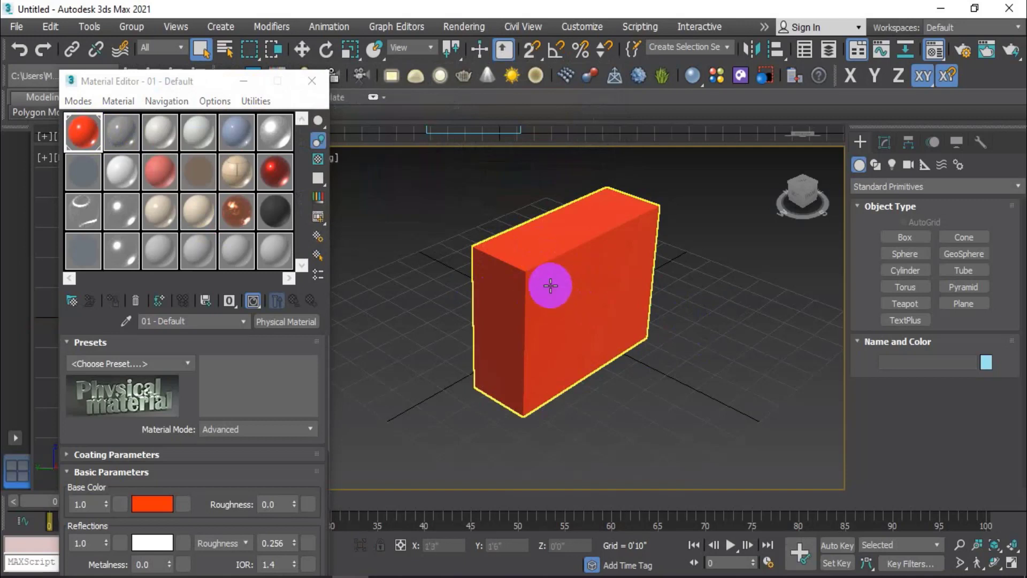
{"action": "left_click", "coordinate": [42, 156]}
Step: Change the type of the 01 - Default material from Physical Material to Multi/Sub-Object
{"action": "left_click", "coordinate": [85, 132]}
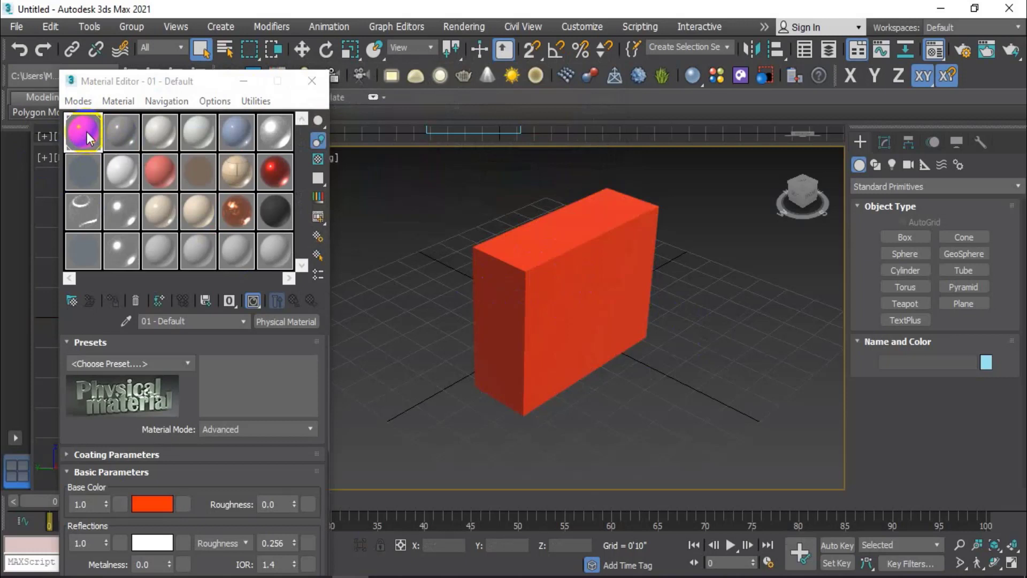
{"action": "left_click", "coordinate": [284, 322]}
{"action": "left_click", "coordinate": [297, 322]}
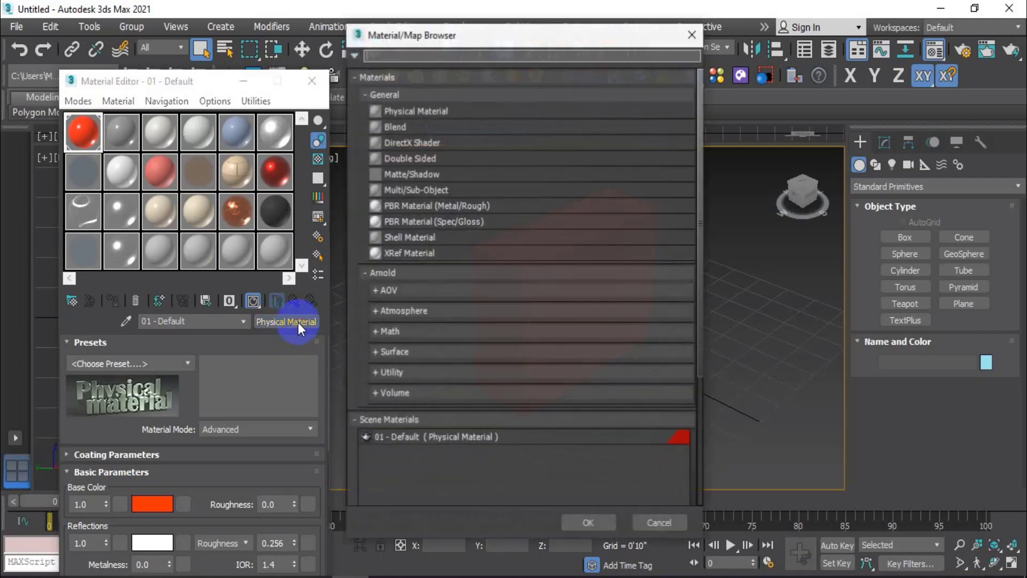
{"action": "mouse_move", "coordinate": [506, 40]}
{"action": "left_mouse_down"}
{"action": "mouse_move", "coordinate": [538, 40]}
{"action": "mouse_move", "coordinate": [523, 43]}
{"action": "left_mouse_up"}
{"action": "left_click", "coordinate": [501, 133]}
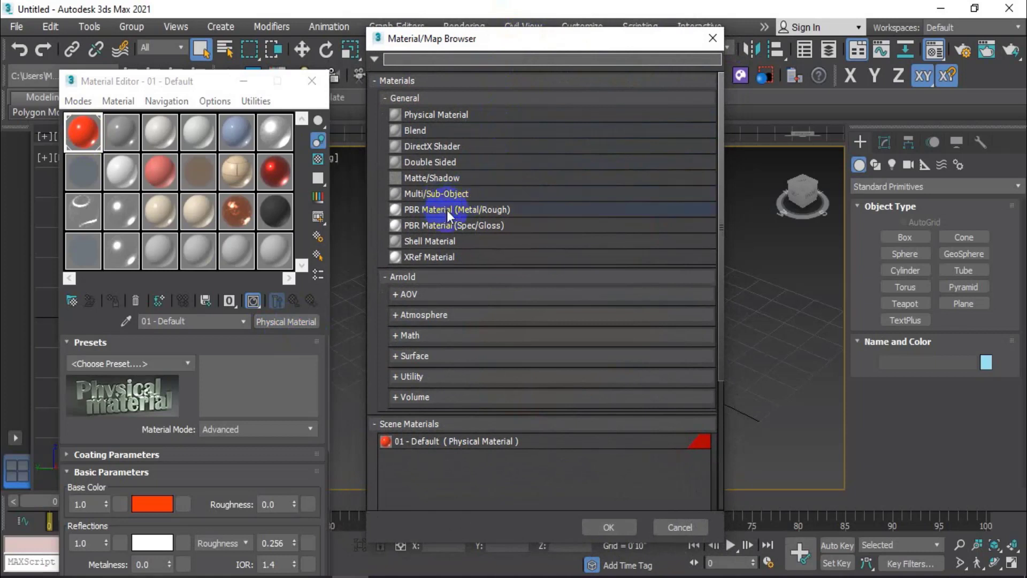
{"action": "left_click", "coordinate": [438, 224]}
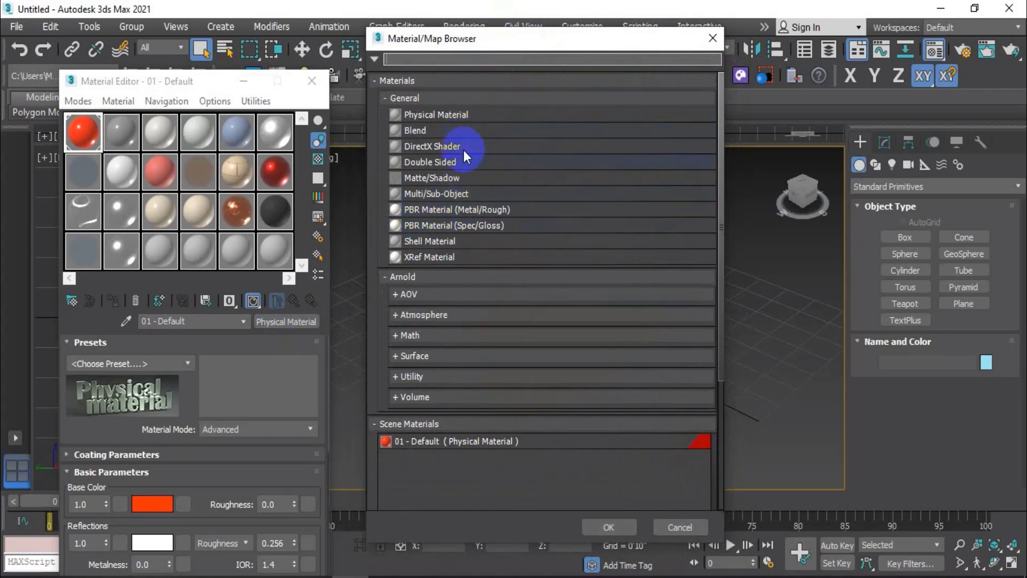
{"action": "left_click", "coordinate": [445, 194]}
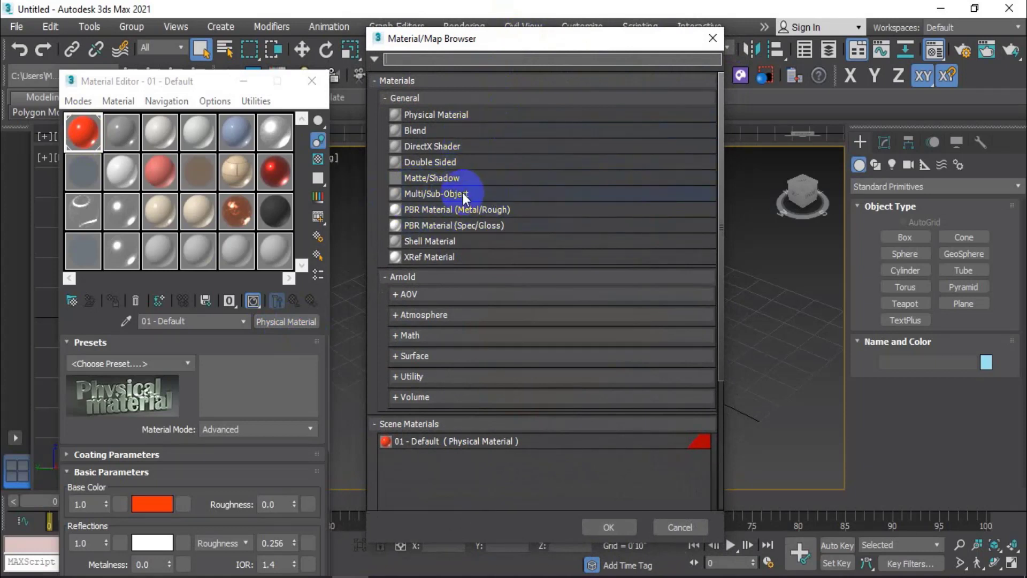
{"action": "left_click", "coordinate": [463, 192]}
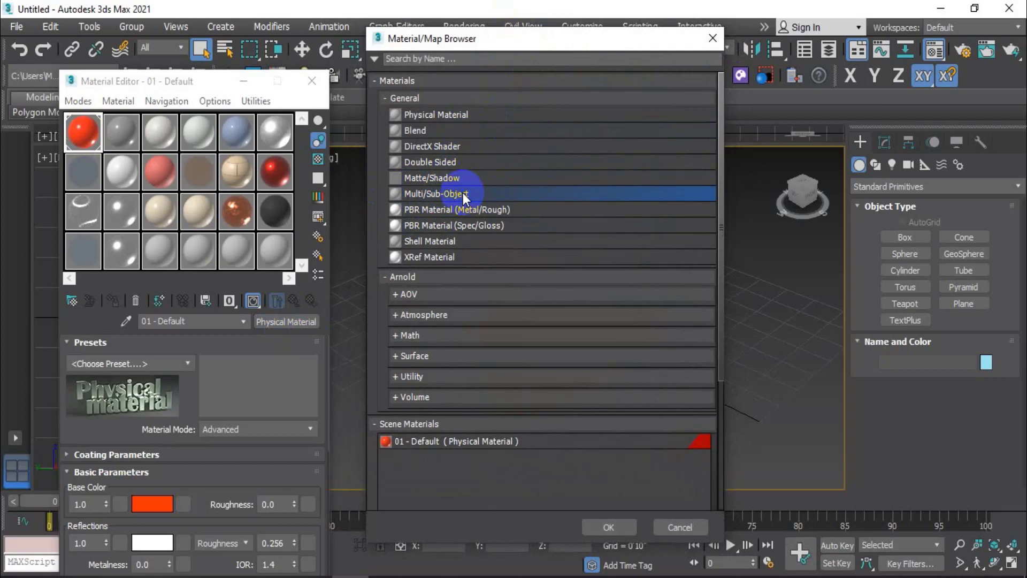
{"action": "left_click", "coordinate": [613, 528]}
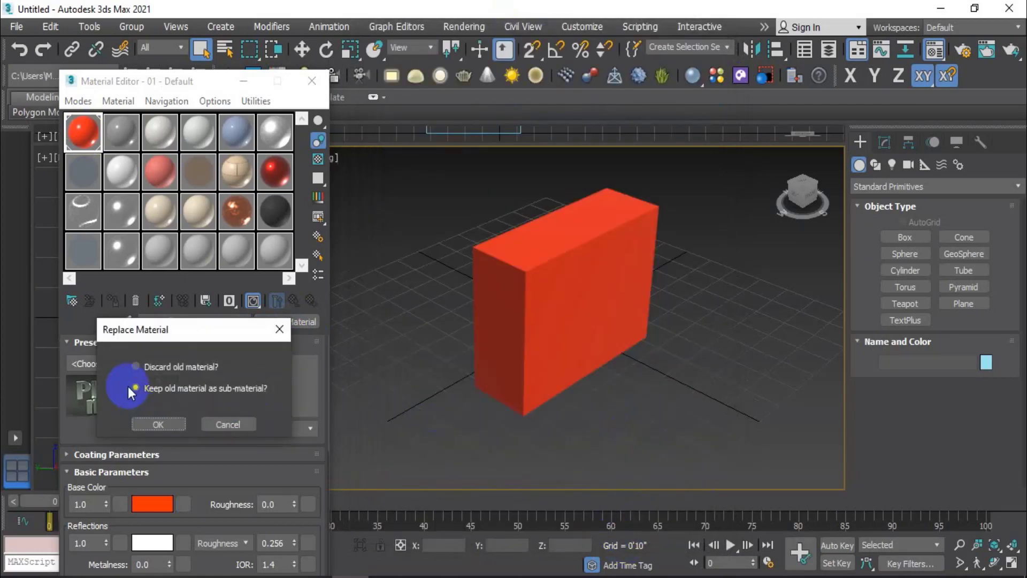
Step: Keep the old red material as a sub-material when replacing it with the Multi/Sub-Object material
{"action": "left_click", "coordinate": [163, 370]}
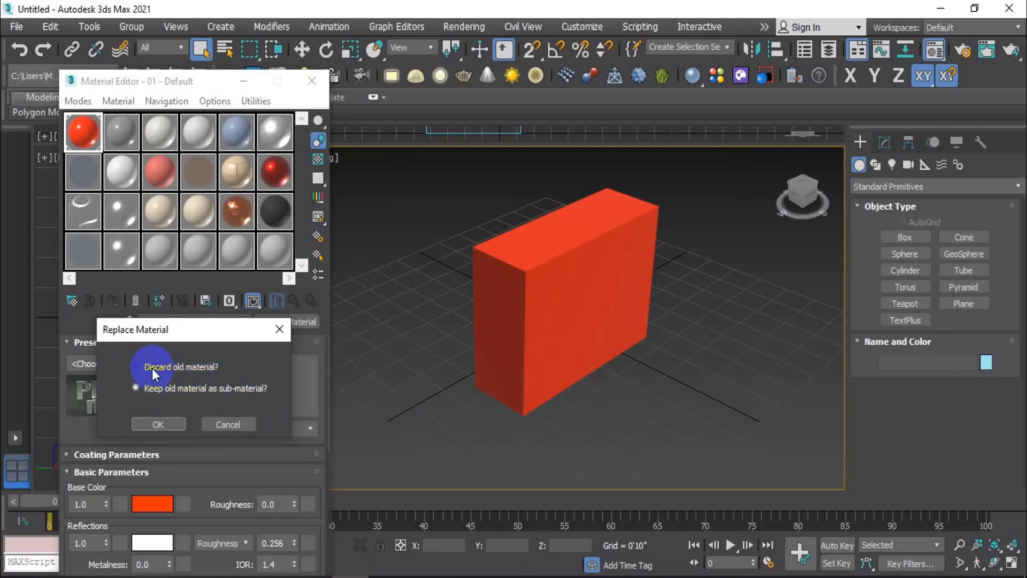
{"action": "left_click", "coordinate": [161, 423]}
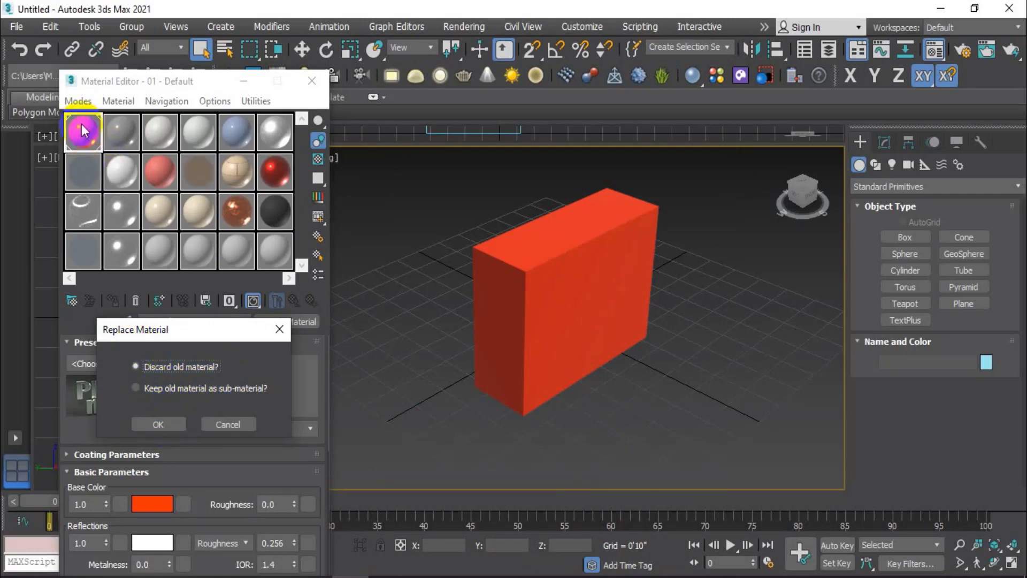
{"action": "left_click", "coordinate": [251, 393]}
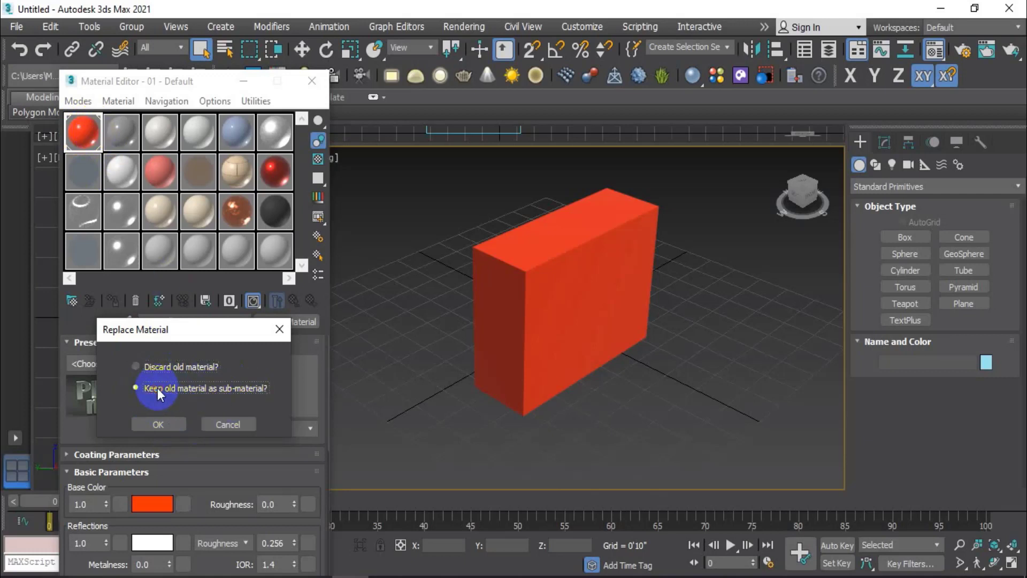
{"action": "left_click", "coordinate": [175, 424]}
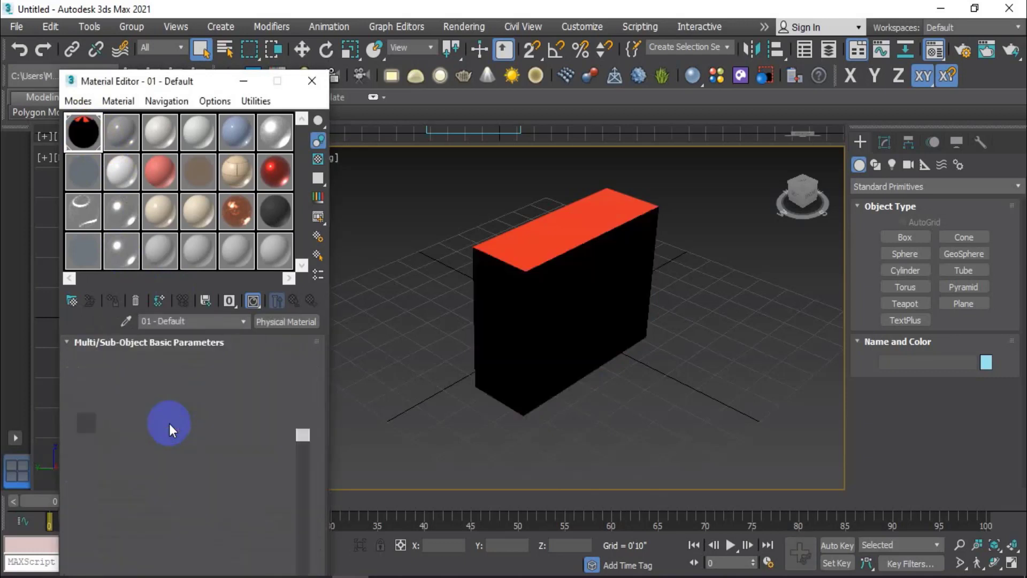
Step: Reposition the Material Editor window to show the ten sub-material slots without covering the box
{"action": "left_click", "coordinate": [251, 369]}
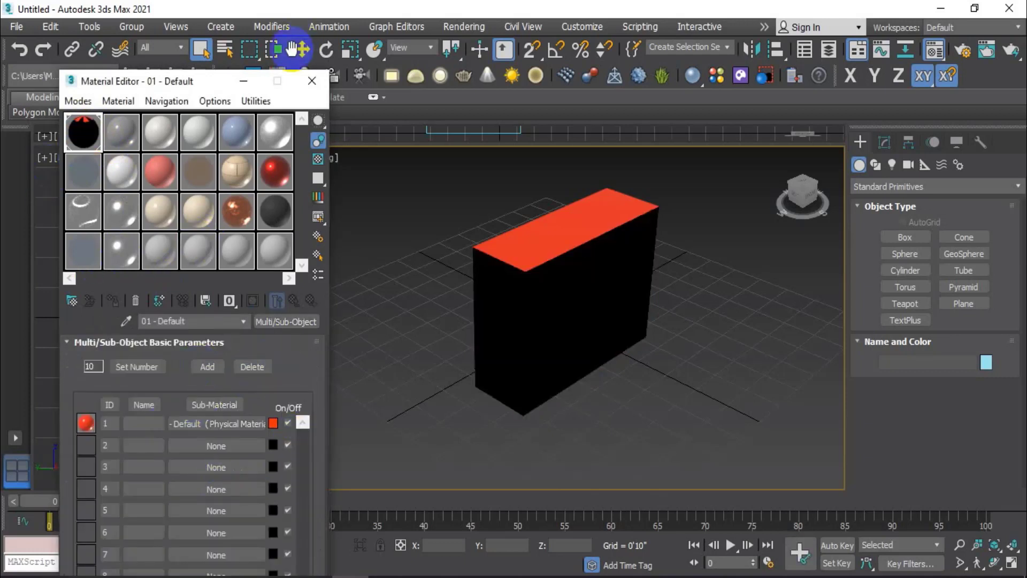
{"action": "left_click_drag", "start_coordinate": [184, 79], "coordinate": [215, 25]}
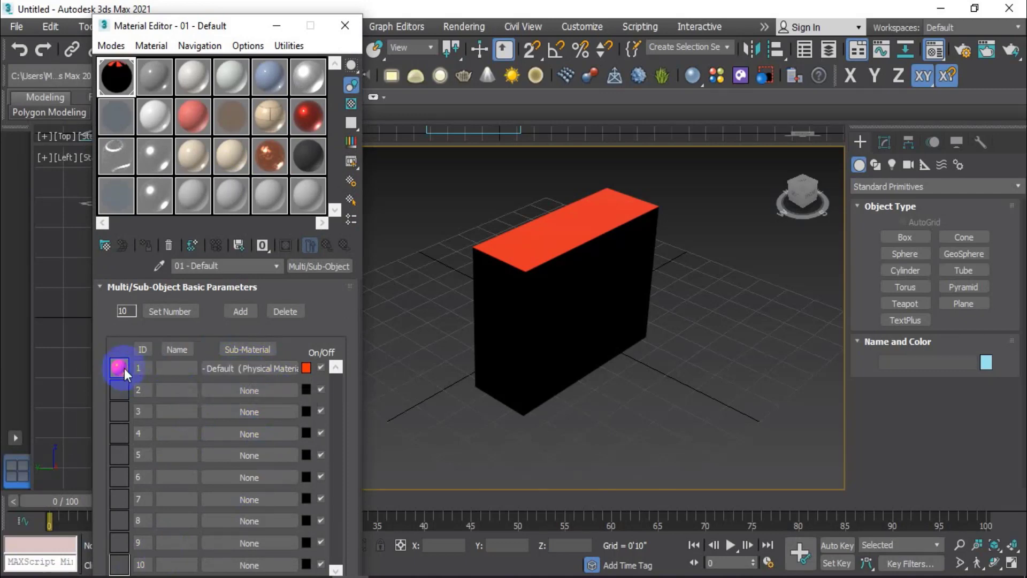
{"action": "left_click", "coordinate": [260, 390]}
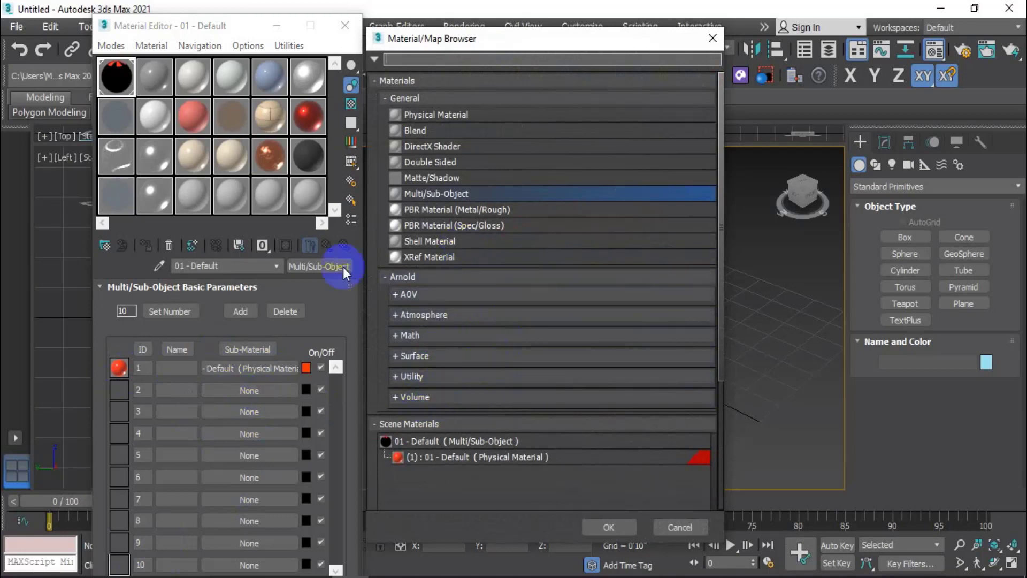
{"action": "left_click", "coordinate": [713, 38]}
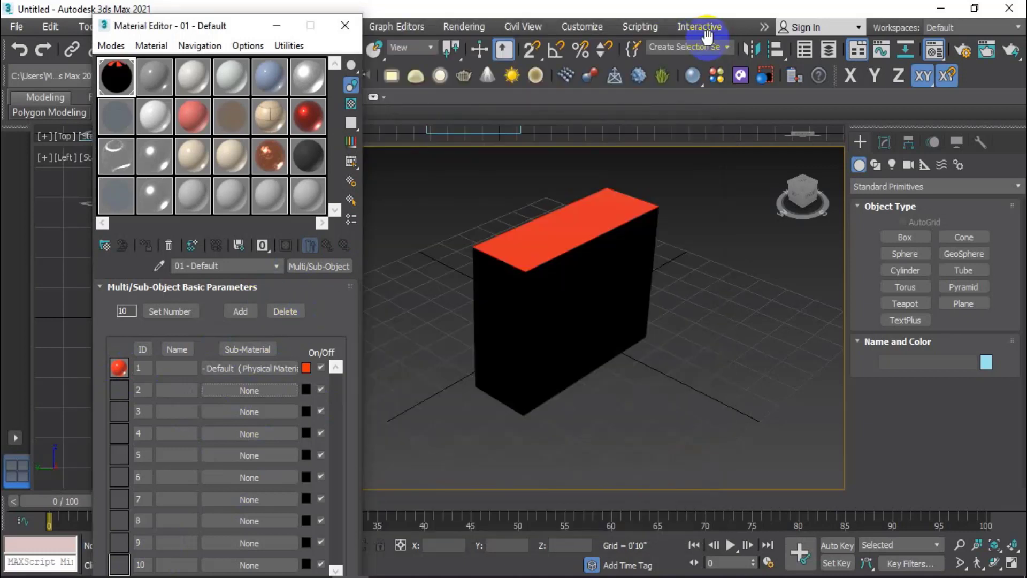
{"action": "left_click_drag", "start_coordinate": [247, 32], "coordinate": [218, 35]}
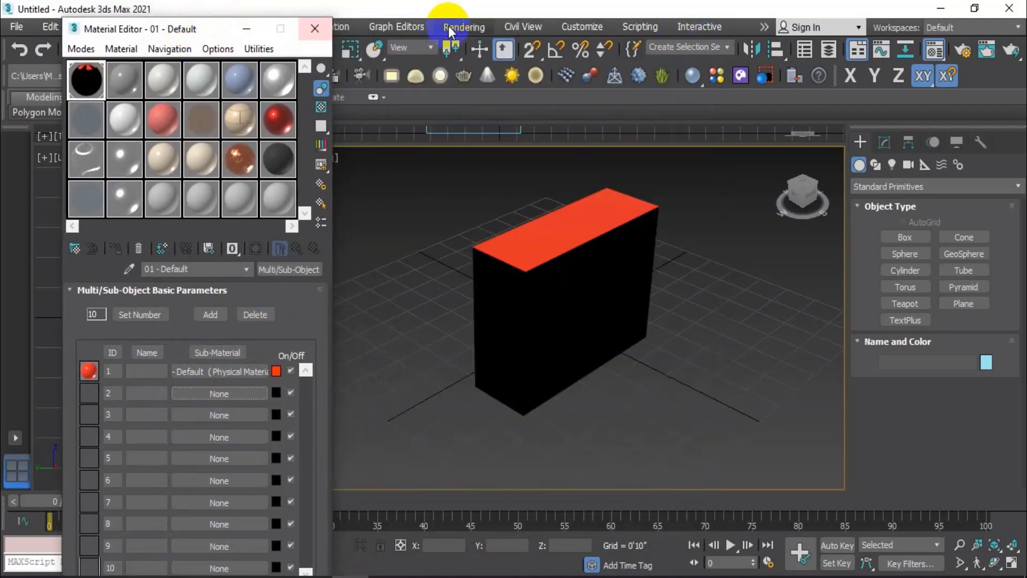
{"action": "left_click_drag", "start_coordinate": [140, 47], "coordinate": [89, 46]}
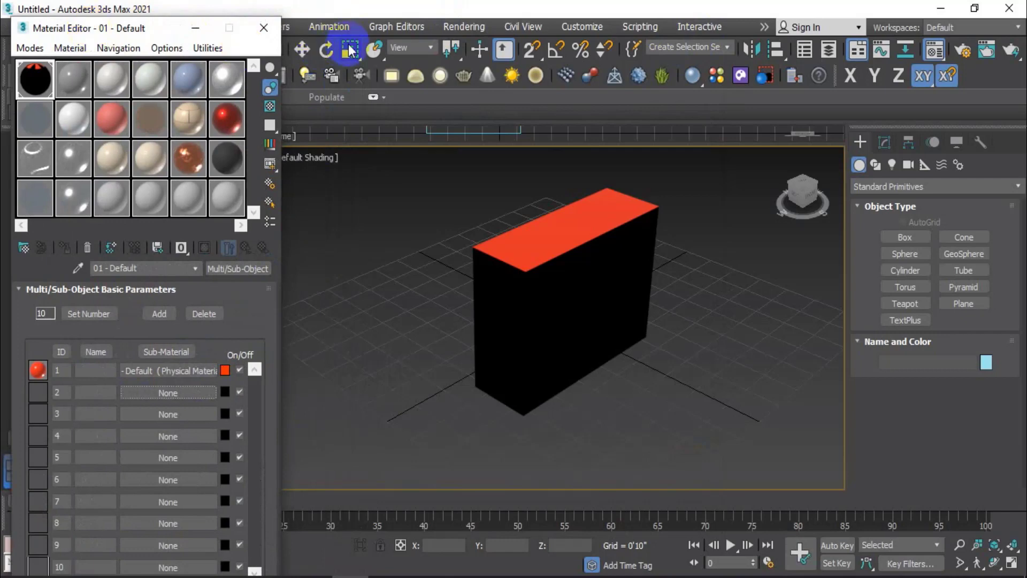
Step: Change the renderer from Arnold to Scanline Renderer in the render setup and close it
{"action": "left_click", "coordinate": [466, 28]}
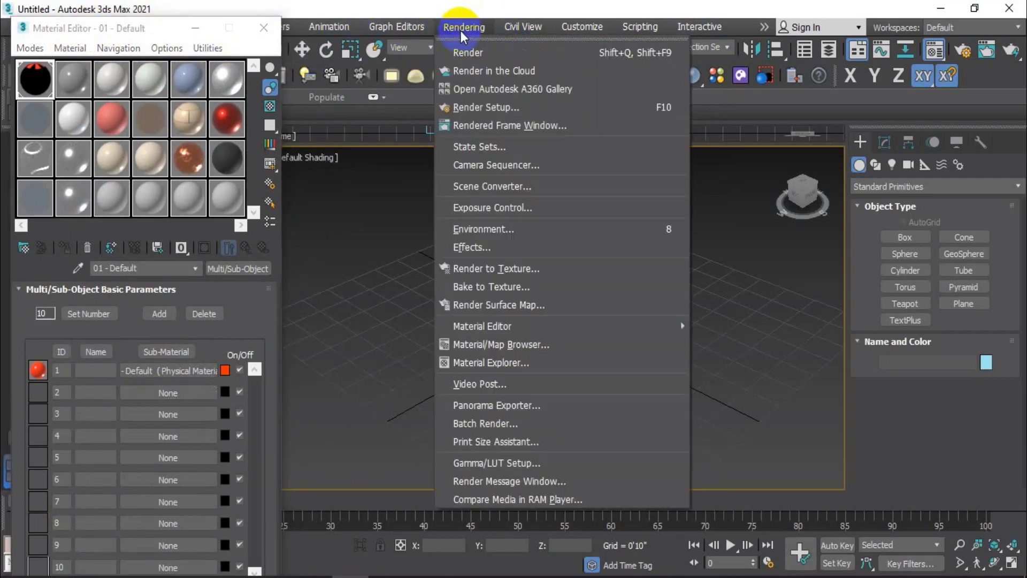
{"action": "left_click", "coordinate": [493, 110]}
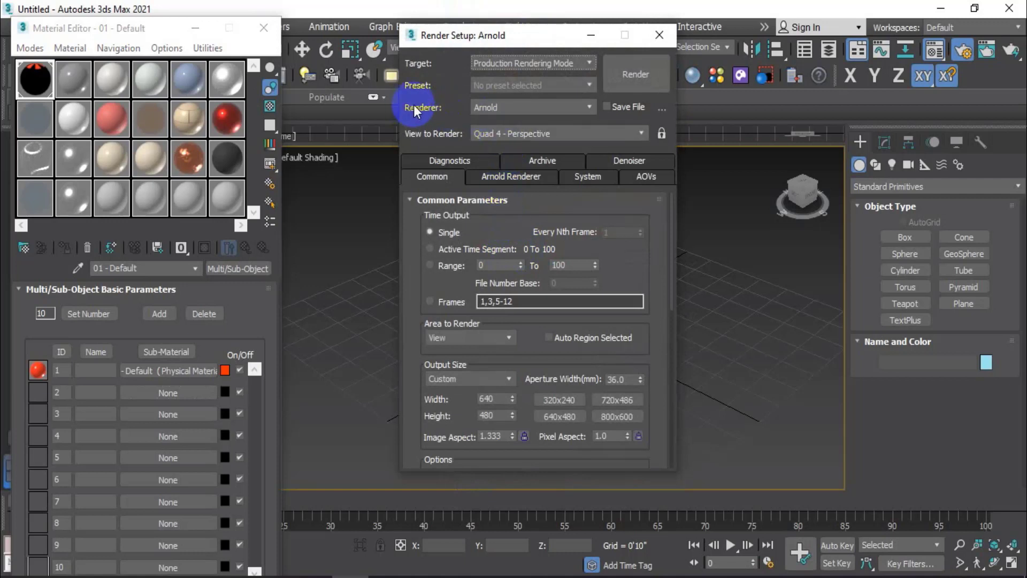
{"action": "left_click", "coordinate": [575, 108]}
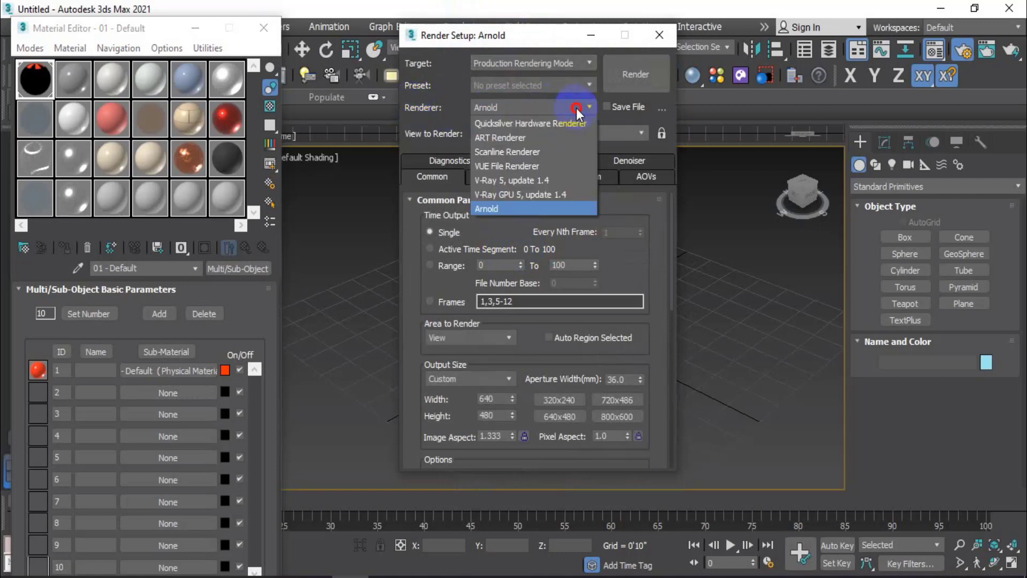
{"action": "left_click", "coordinate": [528, 152]}
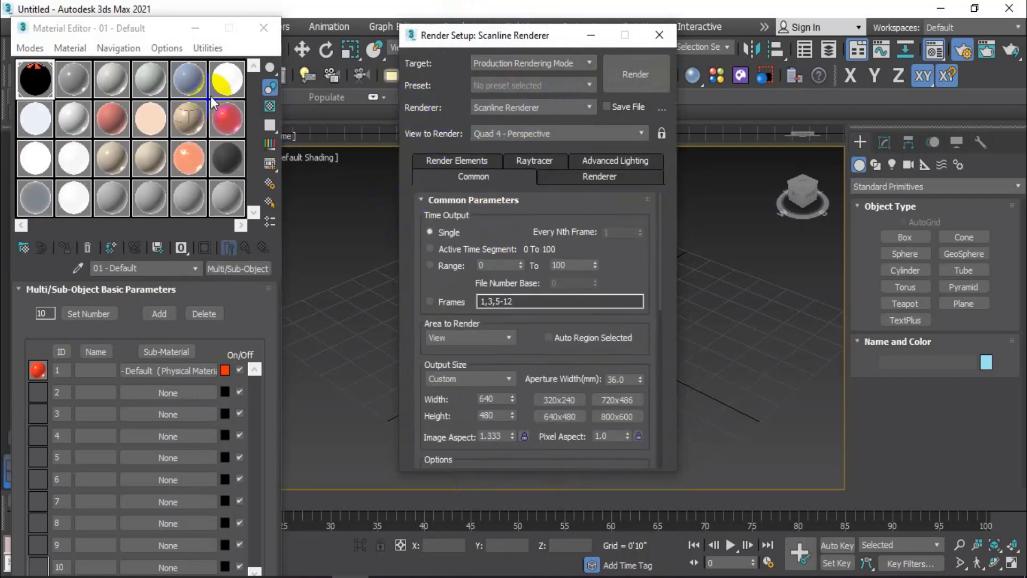
{"action": "left_click", "coordinate": [725, 52]}
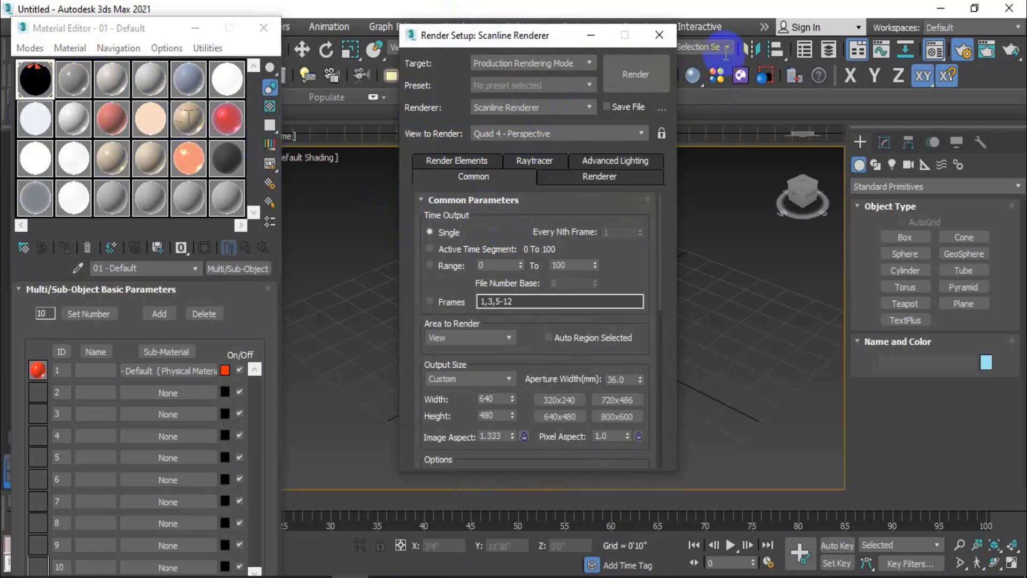
{"action": "left_click", "coordinate": [659, 35]}
Step: Move the Material Editor window clear of the screen edge and assign a Standard (Legacy) material to sub-material slot 2
{"action": "left_click", "coordinate": [102, 38]}
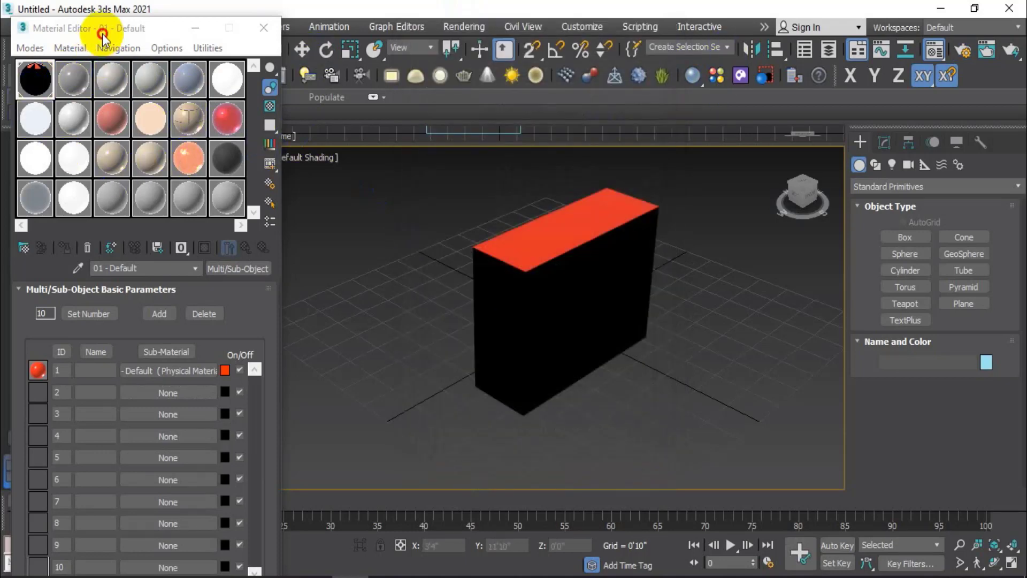
{"action": "left_click_drag", "start_coordinate": [101, 38], "coordinate": [251, 32]}
{"action": "left_click", "coordinate": [317, 386]}
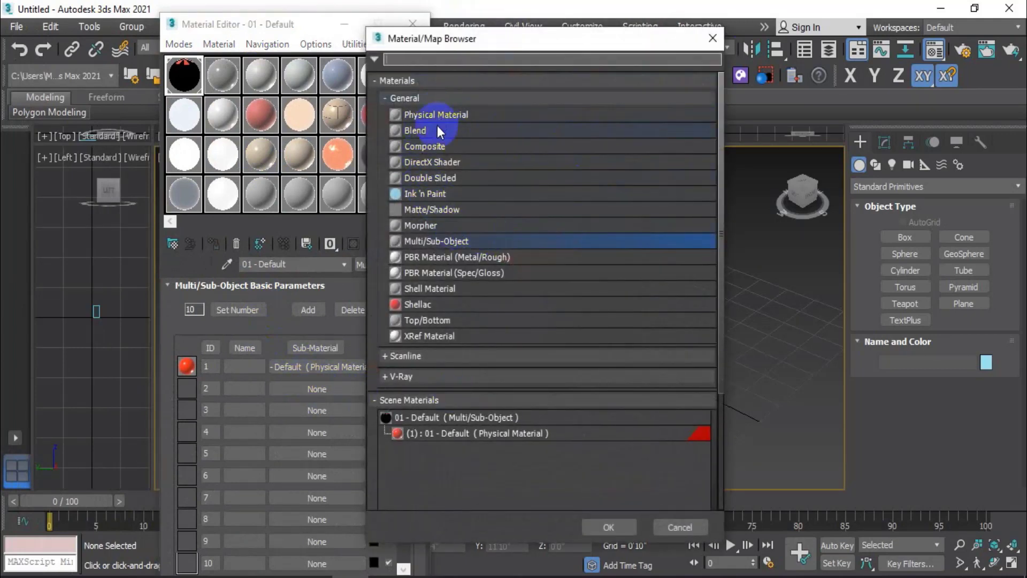
{"action": "left_click", "coordinate": [388, 356]}
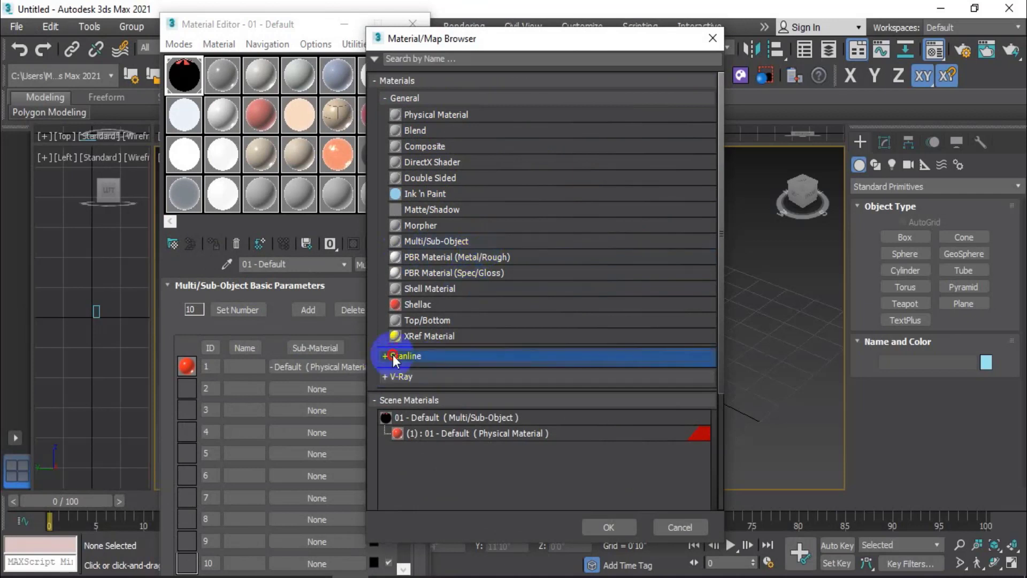
{"action": "double_click", "coordinate": [480, 419]}
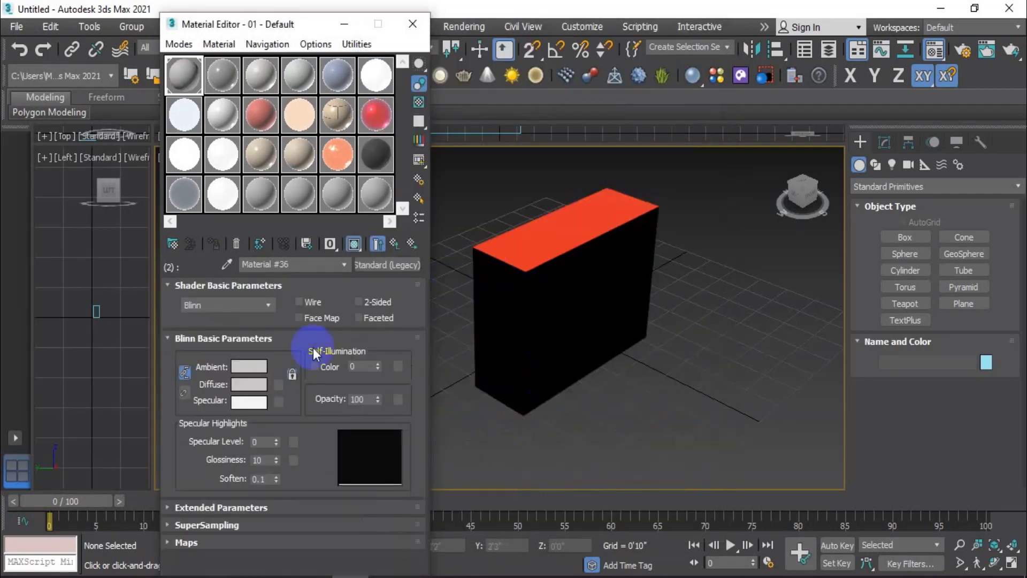
Step: Set sub-material 2's diffuse color to blue (red 0, green 10, blue 206) and return to the Multi/Sub-Object level
{"action": "left_click", "coordinate": [247, 384]}
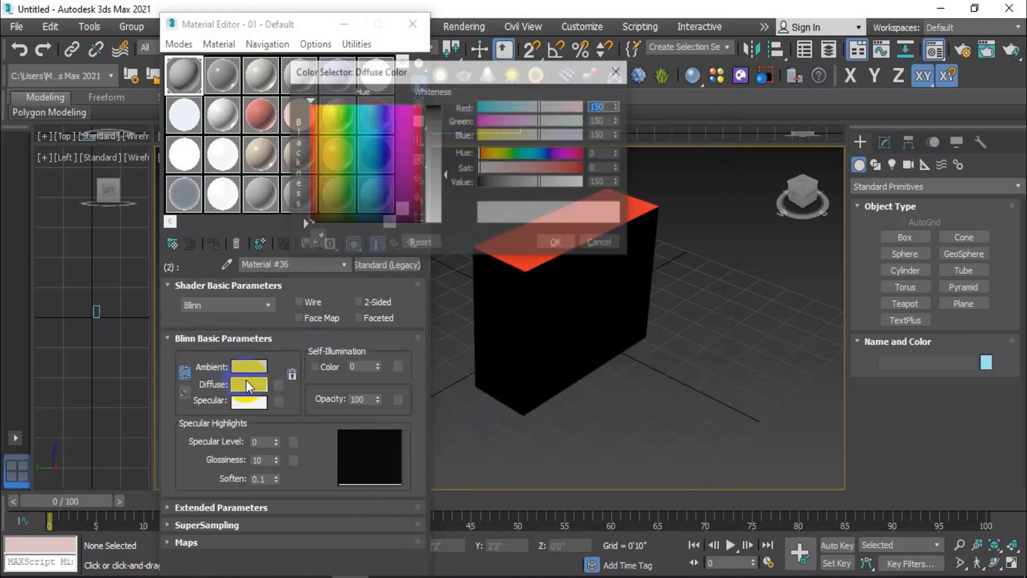
{"action": "left_click", "coordinate": [383, 127]}
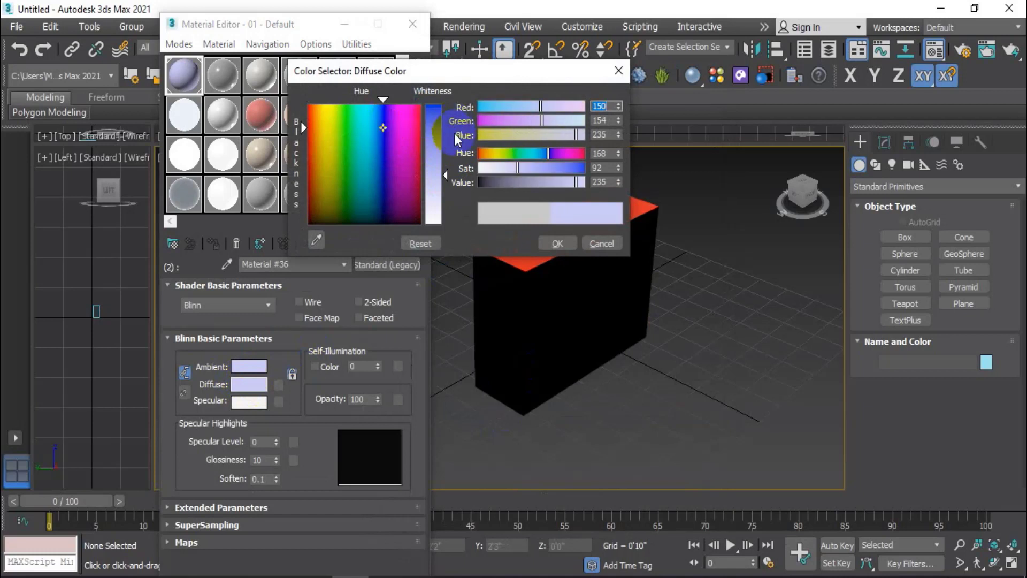
{"action": "left_click_drag", "start_coordinate": [447, 180], "coordinate": [433, 118]}
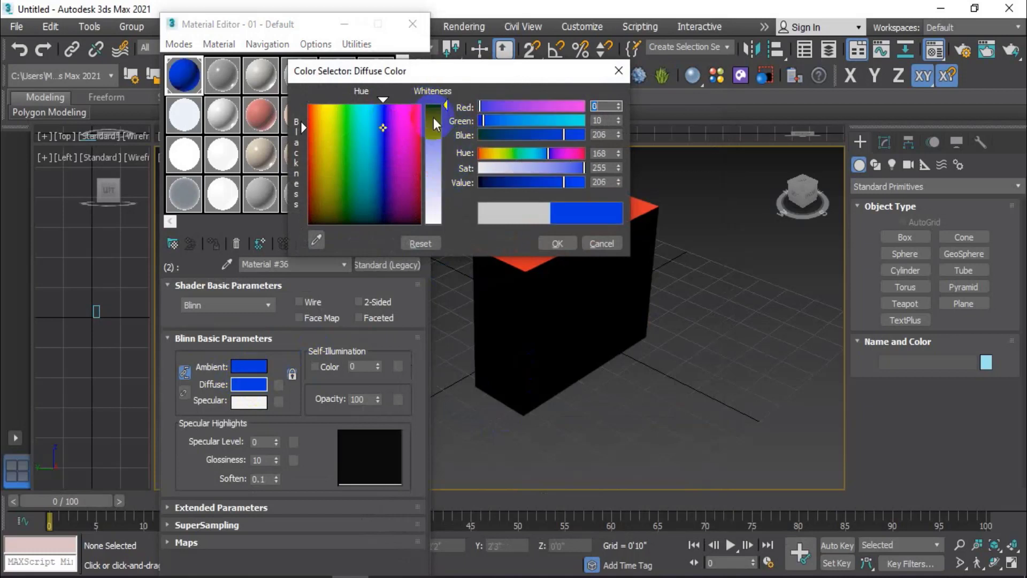
{"action": "left_click", "coordinate": [554, 249]}
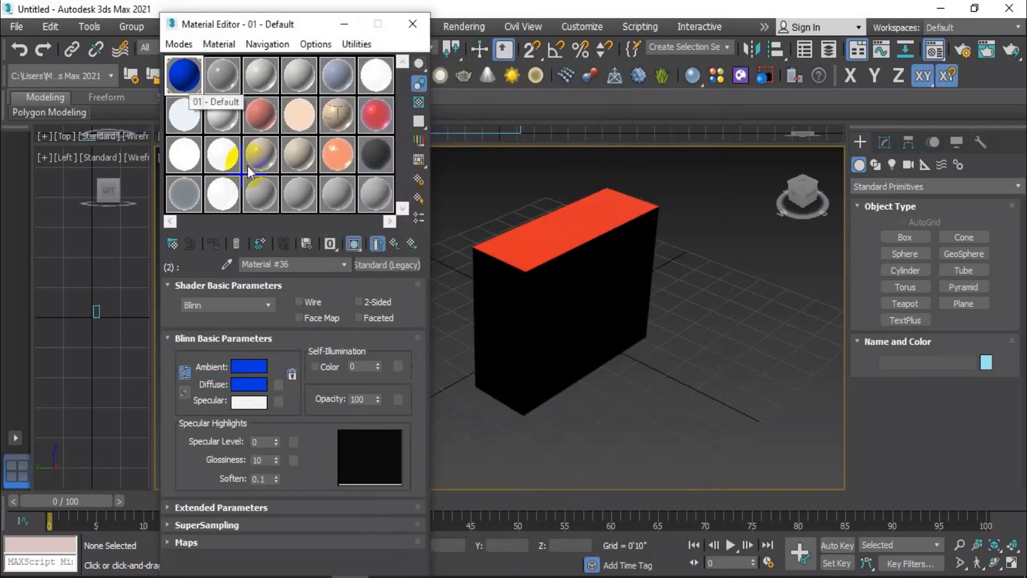
{"action": "left_click", "coordinate": [394, 245]}
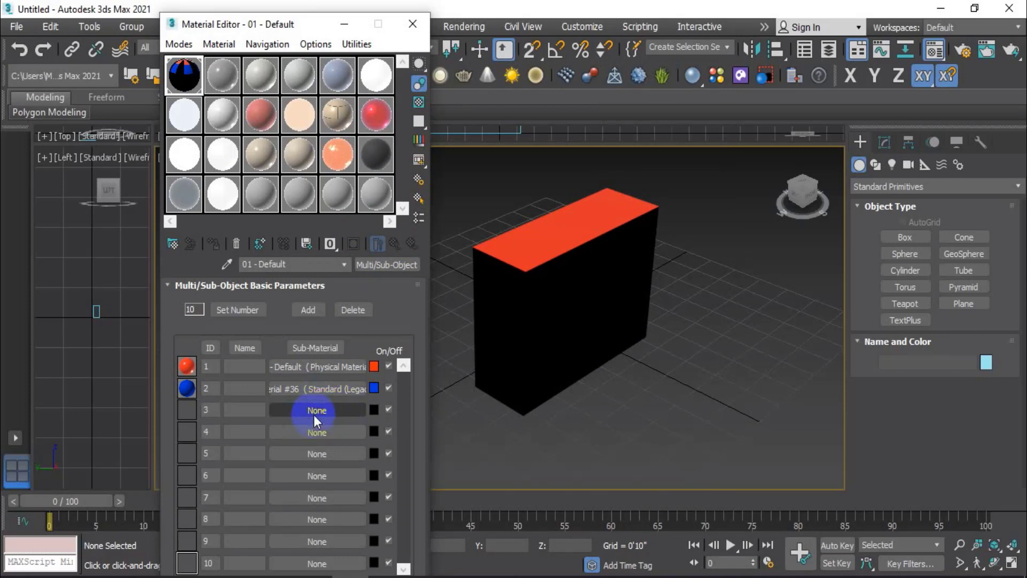
{"action": "left_click_drag", "start_coordinate": [317, 411], "coordinate": [562, 268]}
{"action": "middle_click_drag", "start_coordinate": [544, 277], "coordinate": [575, 296]}
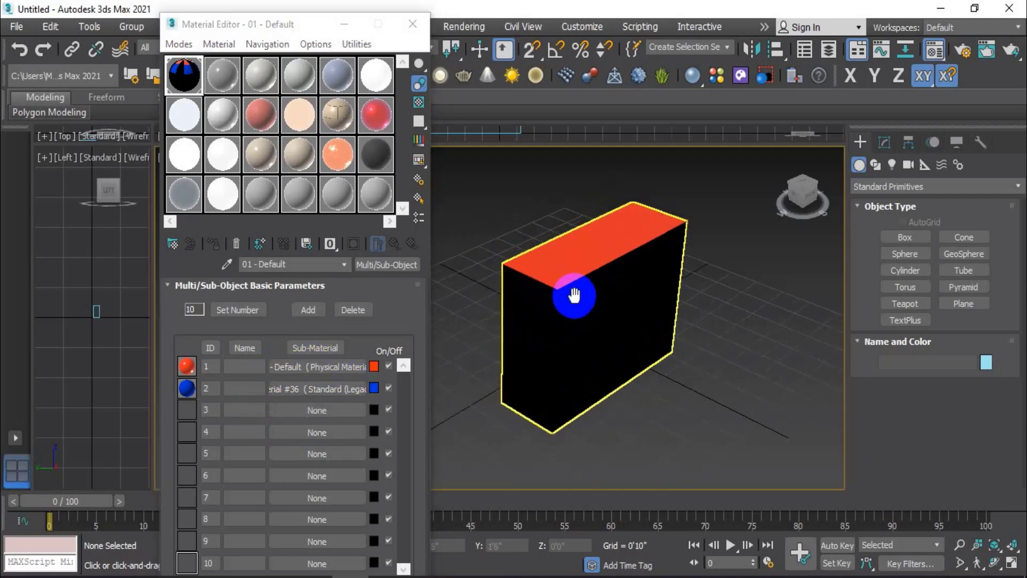
{"action": "left_click_drag", "start_coordinate": [779, 184], "coordinate": [648, 296]}
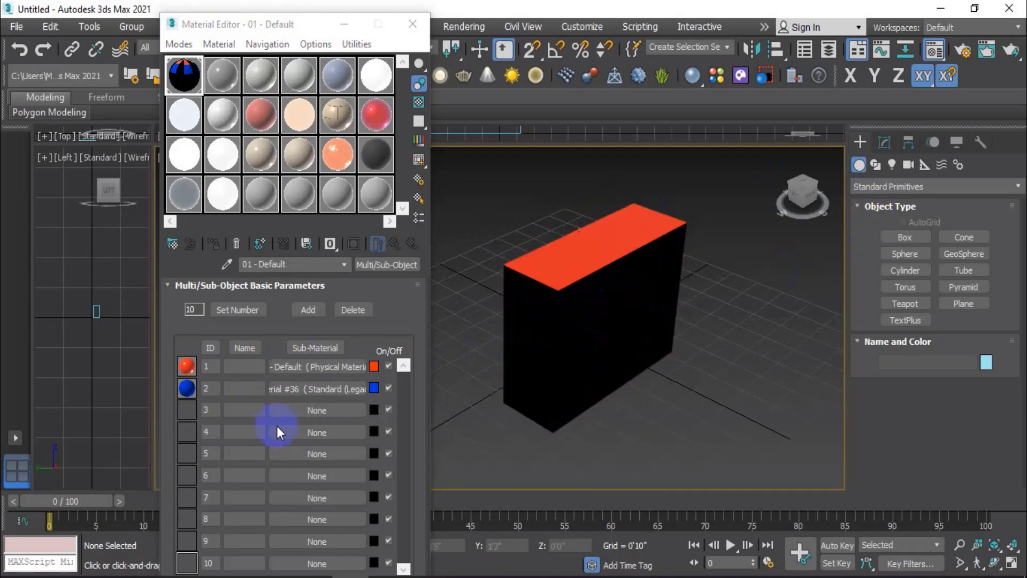
Step: Assign a Standard (Legacy) material from the Scanline group to sub-material slot 3
{"action": "left_click", "coordinate": [320, 409]}
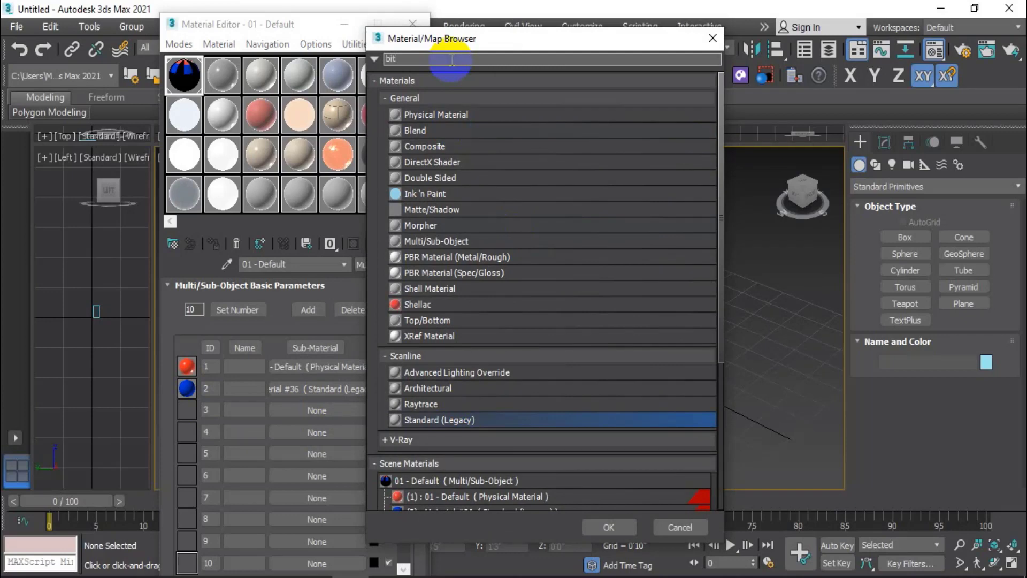
{"action": "scroll", "coordinate": [512, 414], "scroll_direction": "down", "scroll_amount": 3}
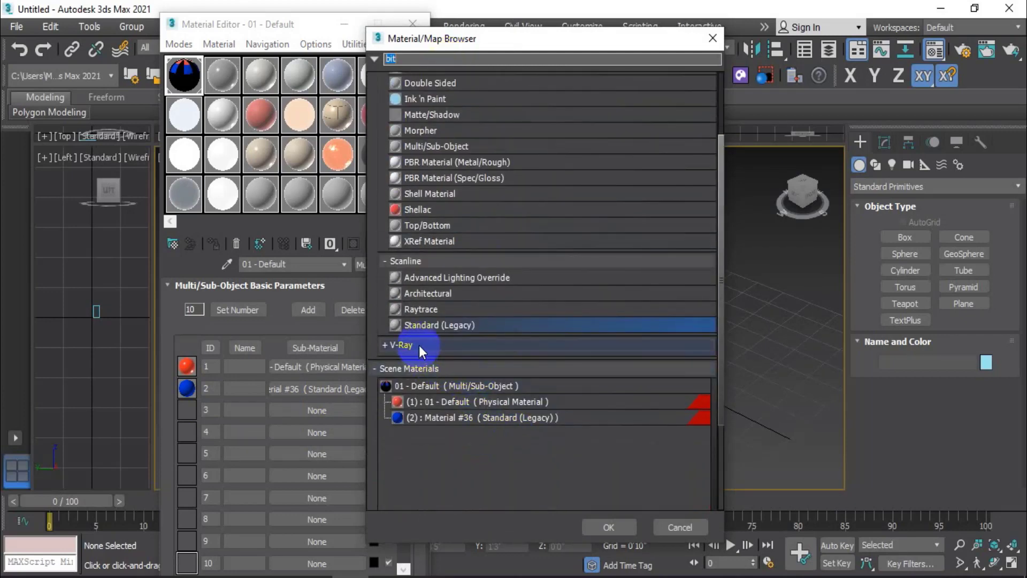
{"action": "scroll", "coordinate": [464, 284], "scroll_direction": "up", "scroll_amount": 2}
{"action": "scroll", "coordinate": [464, 284], "scroll_direction": "up", "scroll_amount": 2}
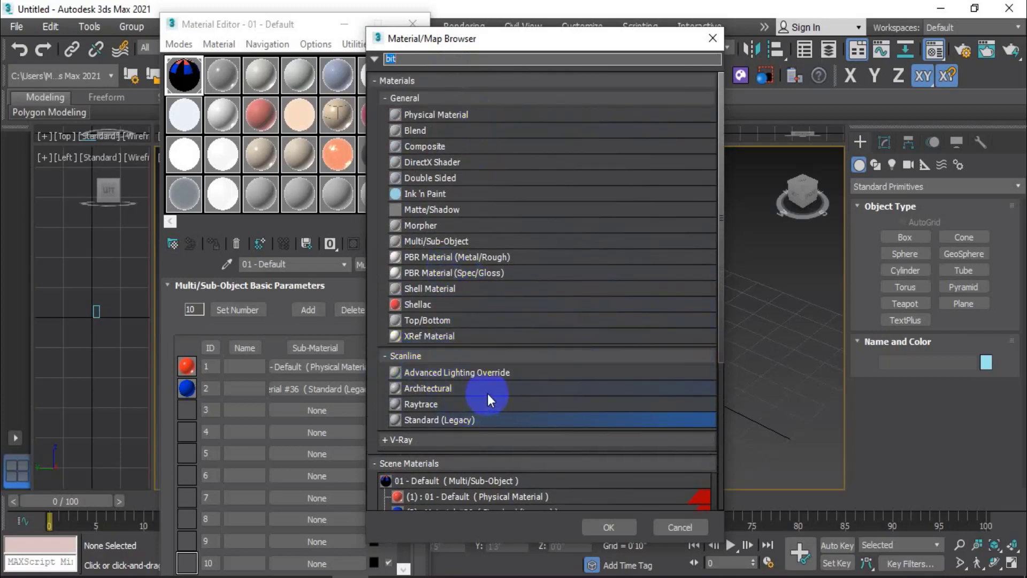
{"action": "left_click", "coordinate": [422, 438]}
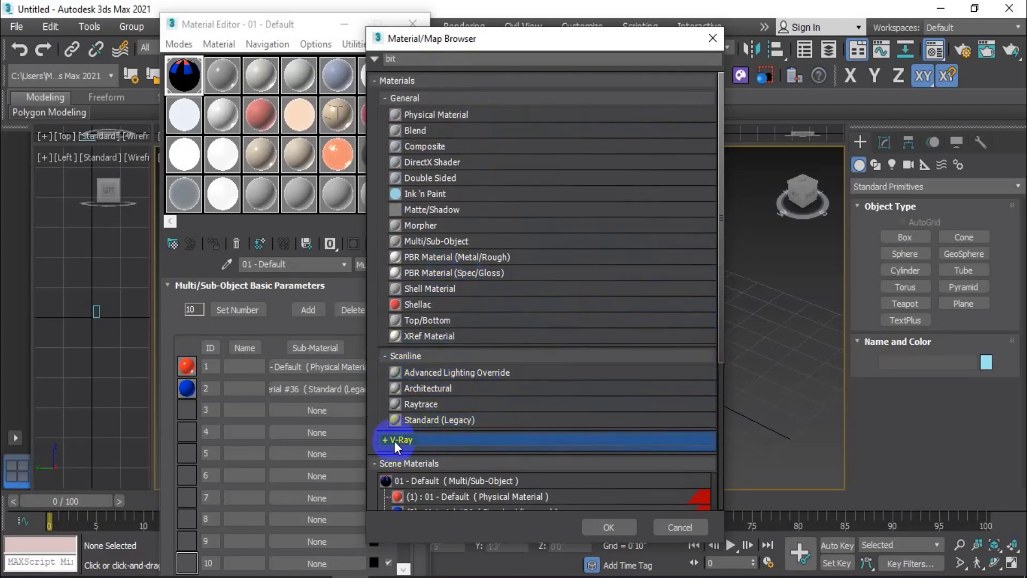
{"action": "scroll", "coordinate": [422, 463], "scroll_direction": "down", "scroll_amount": 2}
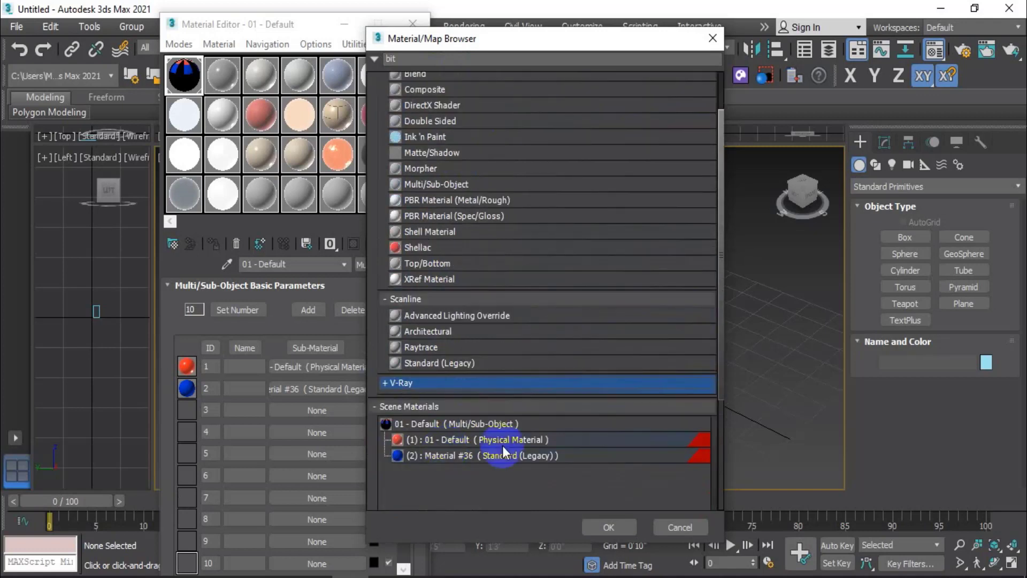
{"action": "scroll", "coordinate": [470, 289], "scroll_direction": "up", "scroll_amount": 2}
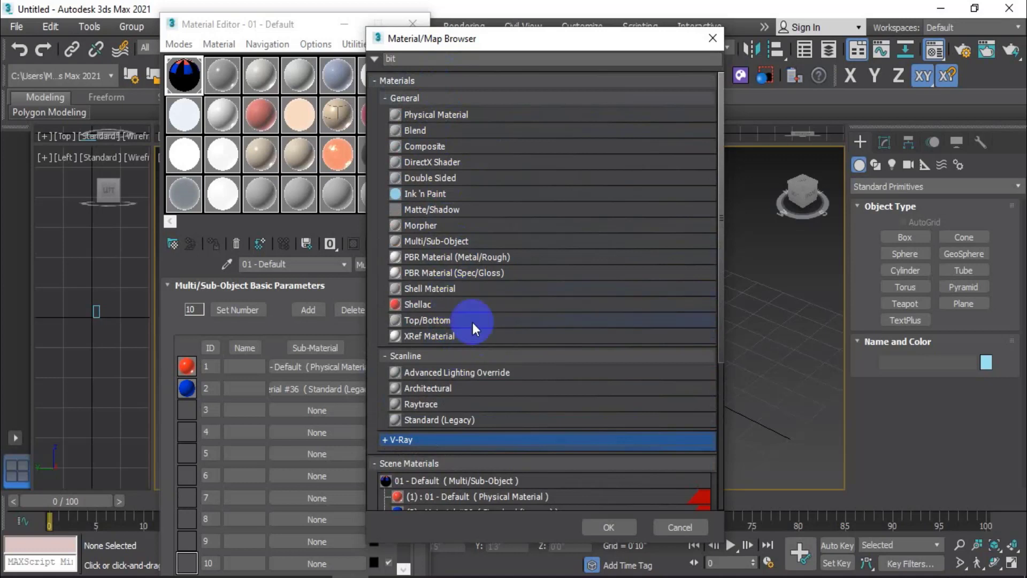
{"action": "double_click", "coordinate": [447, 419]}
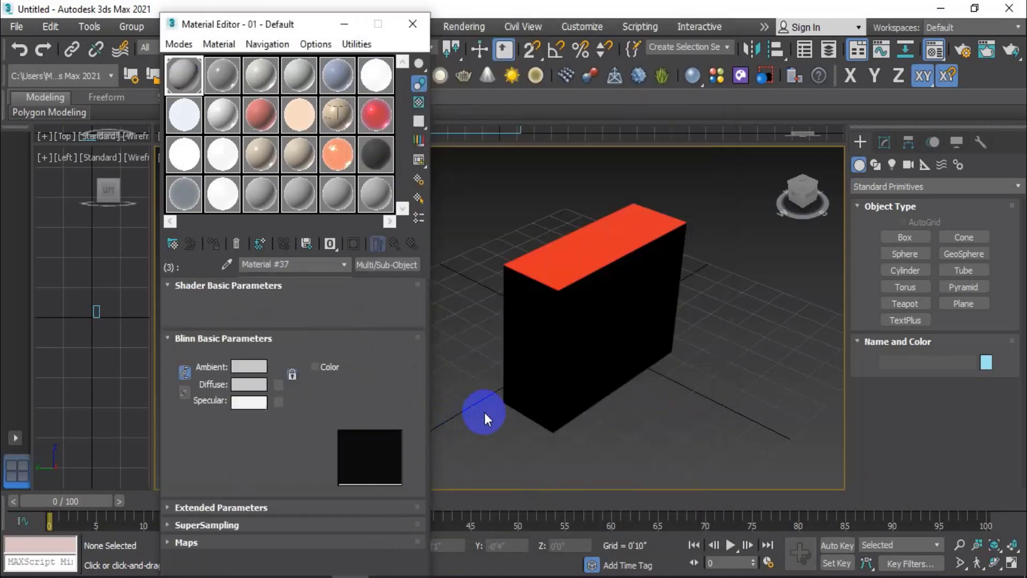
Step: Add a Bitmap map to sub-material 3's diffuse color, using the wood plank image imagesddd from the Desktop
{"action": "left_click", "coordinate": [334, 319]}
{"action": "left_click", "coordinate": [281, 376]}
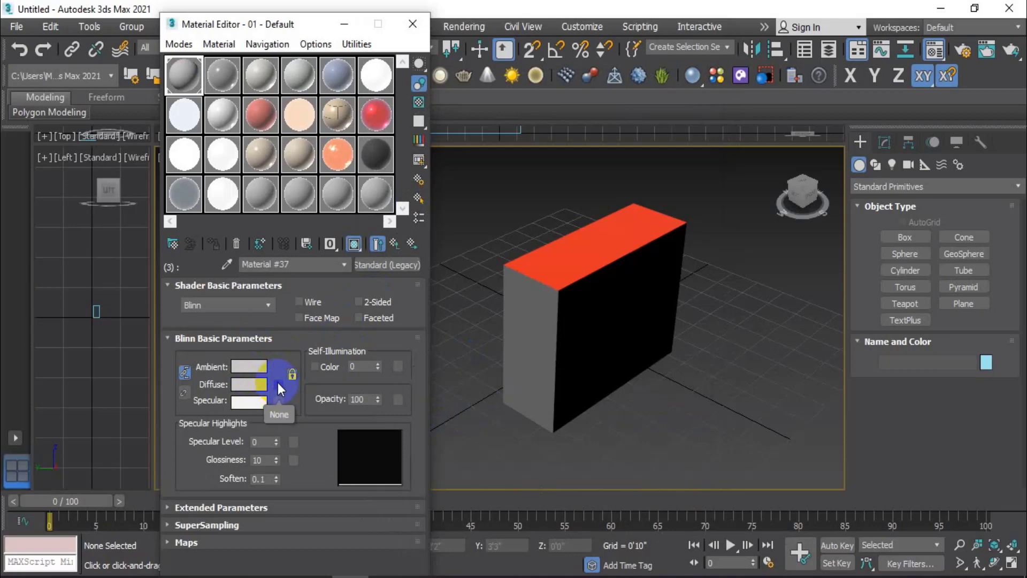
{"action": "left_click", "coordinate": [278, 383]}
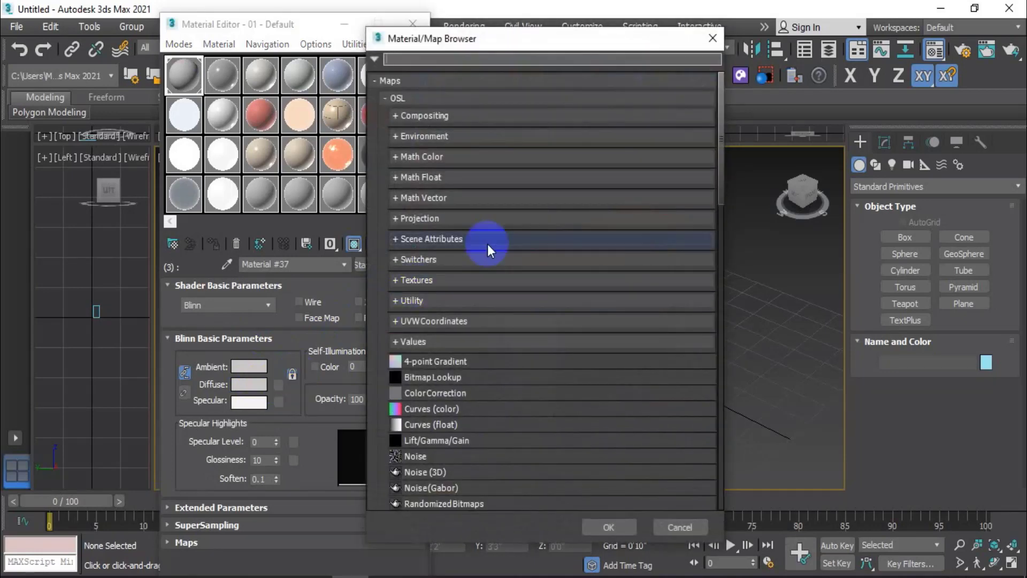
{"action": "scroll", "coordinate": [491, 264], "scroll_direction": "down", "scroll_amount": 8}
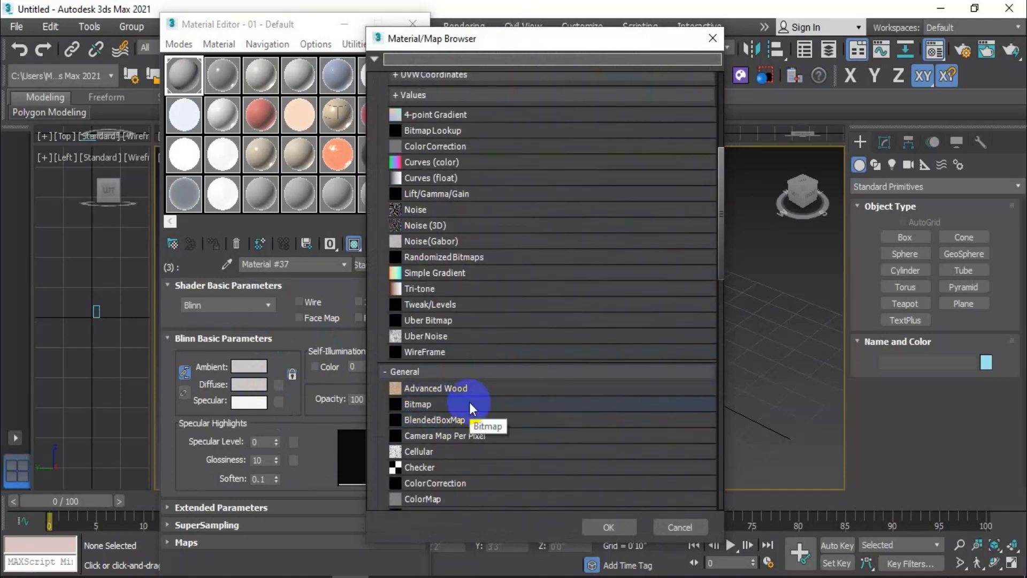
{"action": "double_click", "coordinate": [470, 403]}
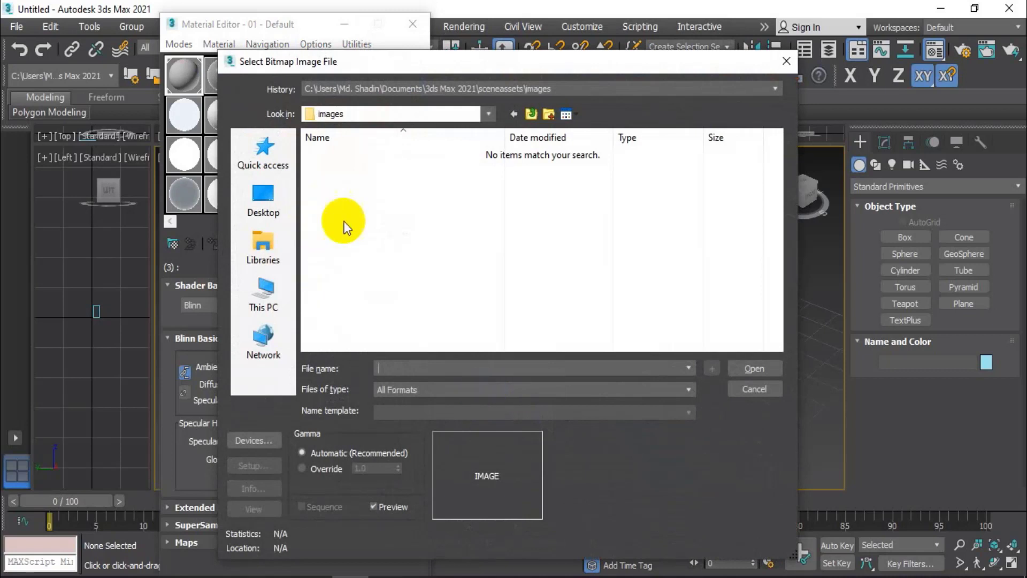
{"action": "left_click", "coordinate": [261, 197]}
{"action": "scroll", "coordinate": [406, 239], "scroll_direction": "down", "scroll_amount": 10}
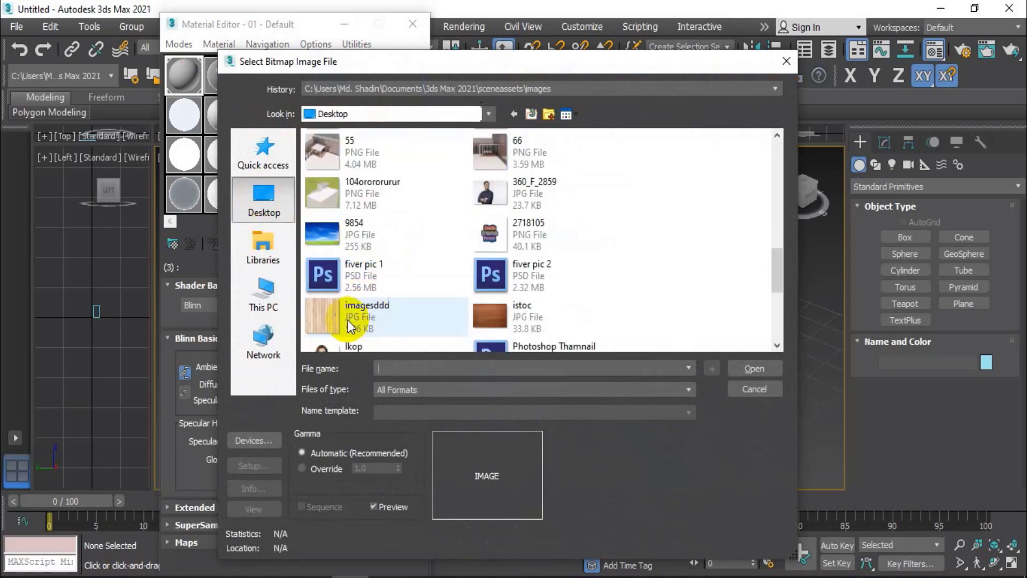
{"action": "left_click", "coordinate": [337, 316]}
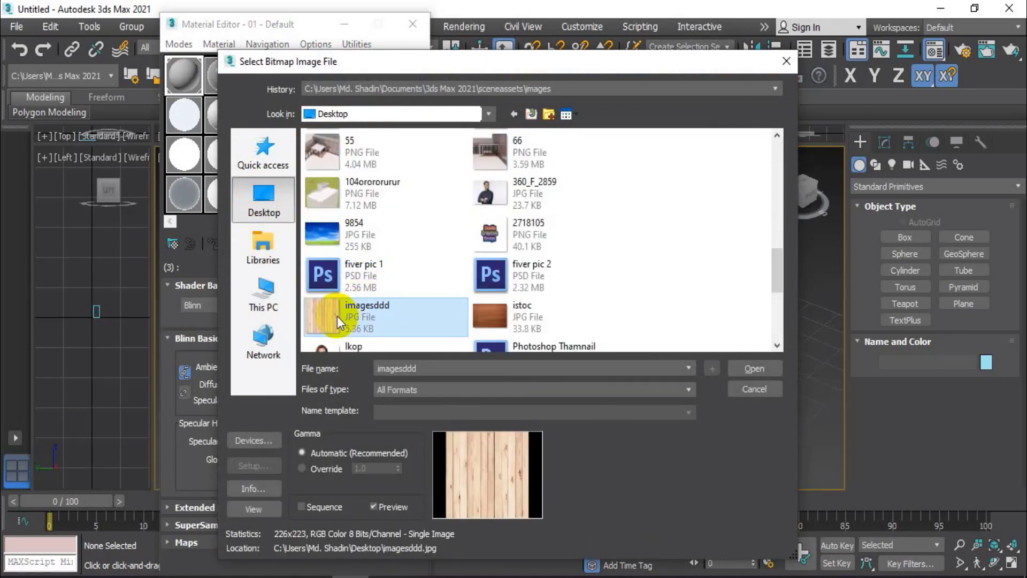
{"action": "left_click", "coordinate": [754, 368]}
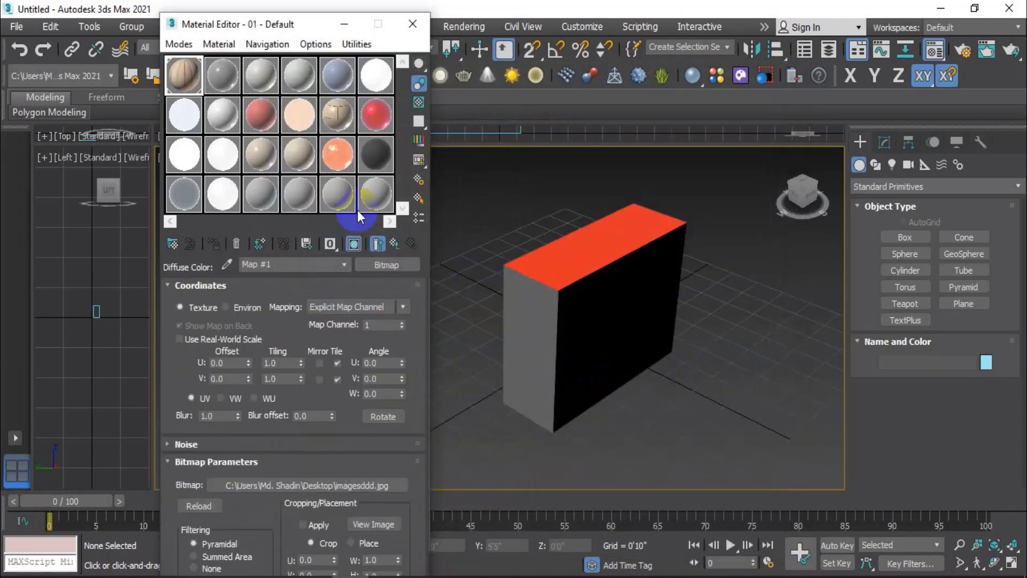
Step: Return from the bitmap settings through the Standard material to the Multi/Sub-Object sub-material list
{"action": "left_click_drag", "start_coordinate": [201, 78], "coordinate": [503, 374]}
{"action": "left_click", "coordinate": [403, 264]}
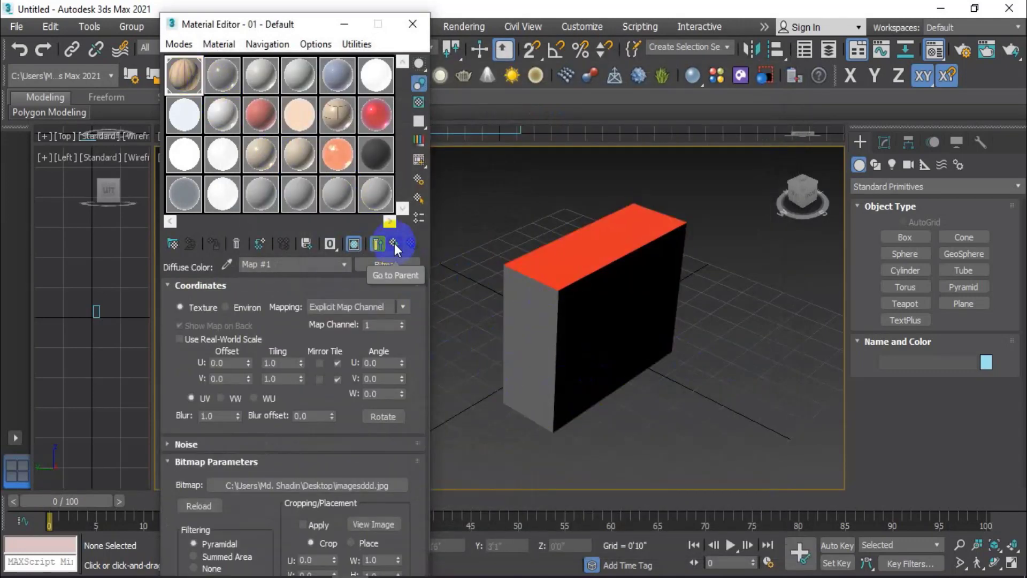
{"action": "left_click", "coordinate": [393, 242]}
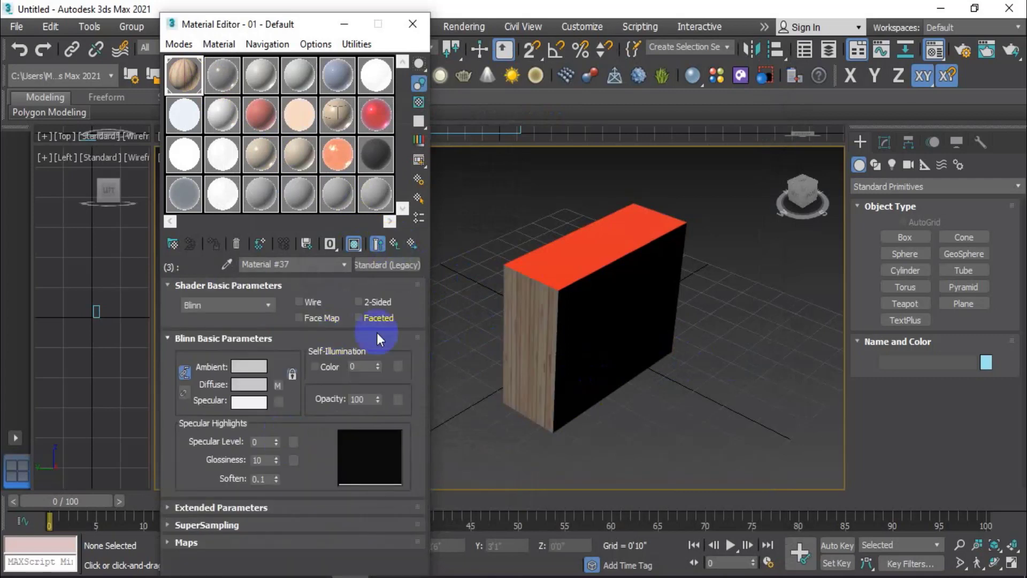
{"action": "left_click", "coordinate": [398, 245]}
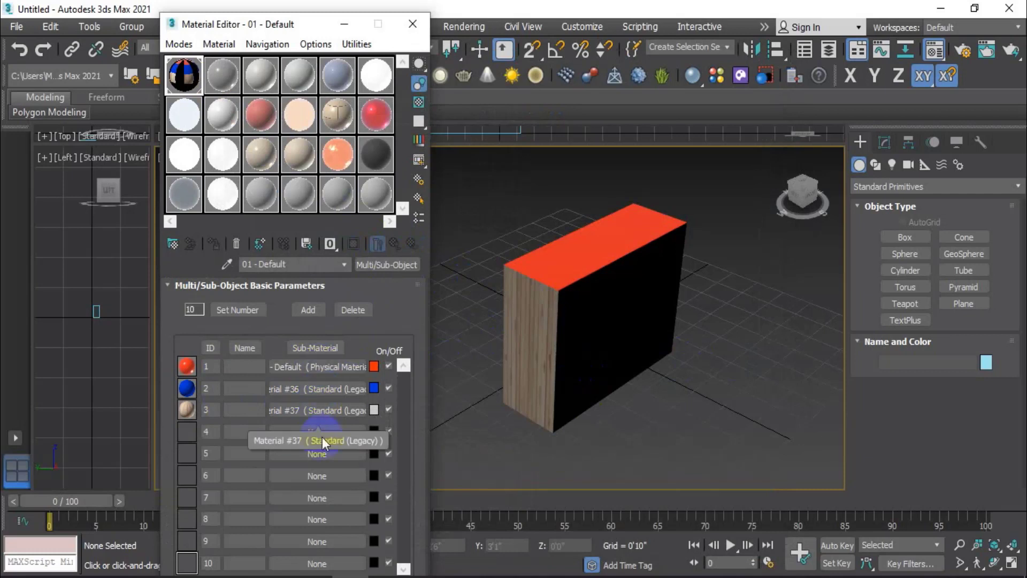
Step: Examine the wood texture up close on the box's narrow side face
{"action": "left_click", "coordinate": [317, 454]}
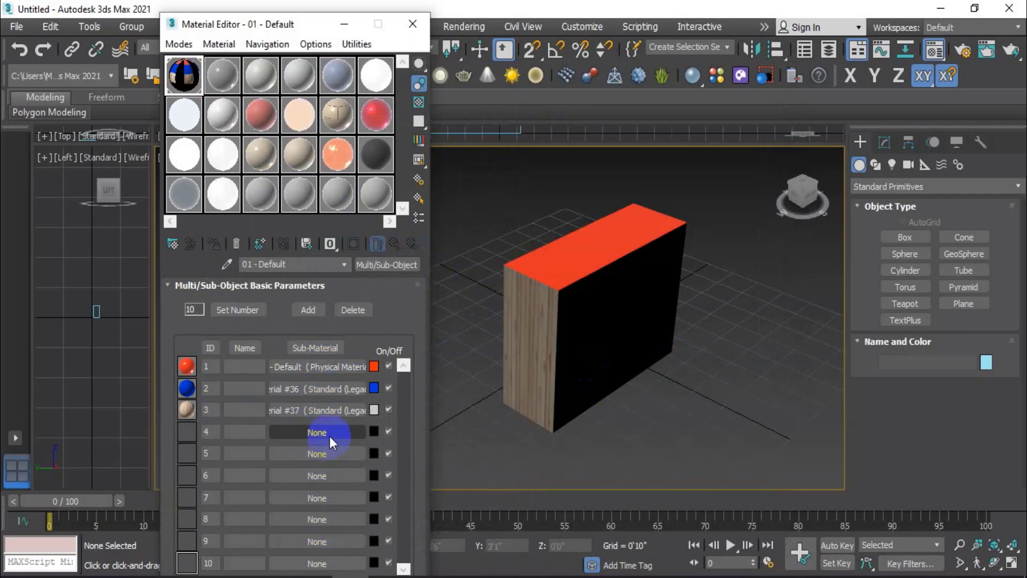
{"action": "left_click_drag", "start_coordinate": [354, 366], "coordinate": [588, 361]}
{"action": "middle_click_drag", "start_coordinate": [545, 348], "coordinate": [564, 340], "text": "alt"}
{"action": "scroll", "coordinate": [563, 303], "scroll_direction": "up", "scroll_amount": 4}
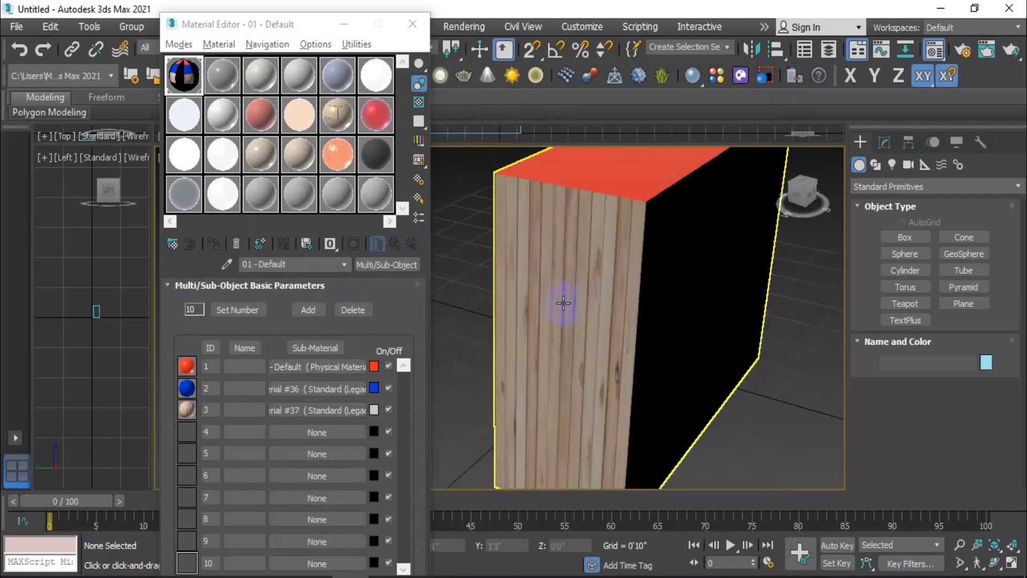
Step: Resize the box to a length of 4'7" and a width of 7'3"
{"action": "scroll", "coordinate": [563, 303], "scroll_direction": "down", "scroll_amount": 4}
{"action": "middle_click_drag", "start_coordinate": [563, 304], "coordinate": [660, 364], "text": "alt"}
{"action": "scroll", "coordinate": [619, 426], "scroll_direction": "up", "scroll_amount": 5}
{"action": "left_click", "coordinate": [621, 401]}
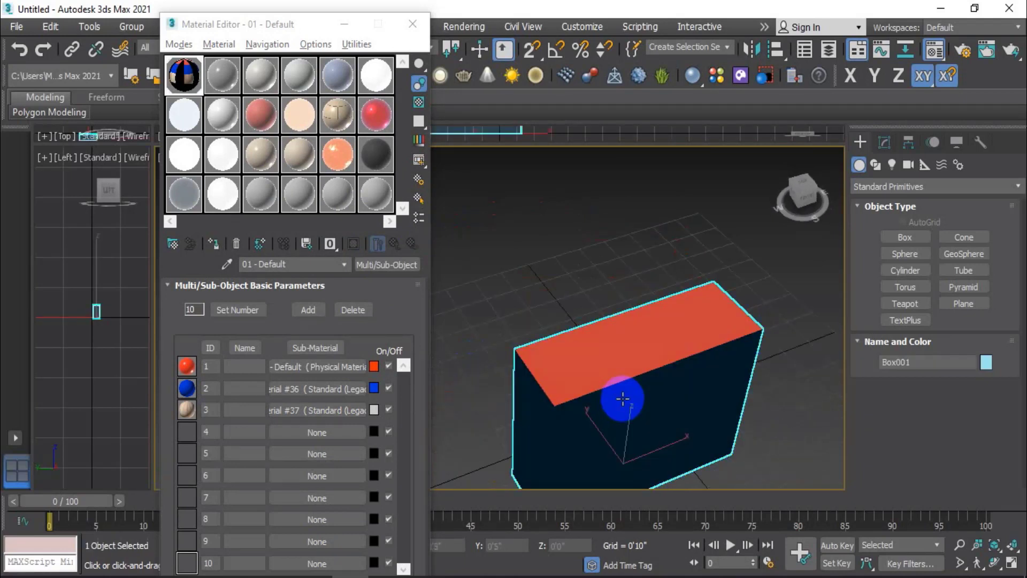
{"action": "scroll", "coordinate": [621, 399], "scroll_direction": "down", "scroll_amount": 5}
{"action": "middle_click_drag", "start_coordinate": [621, 399], "coordinate": [631, 381], "text": "alt"}
{"action": "left_click", "coordinate": [885, 142]}
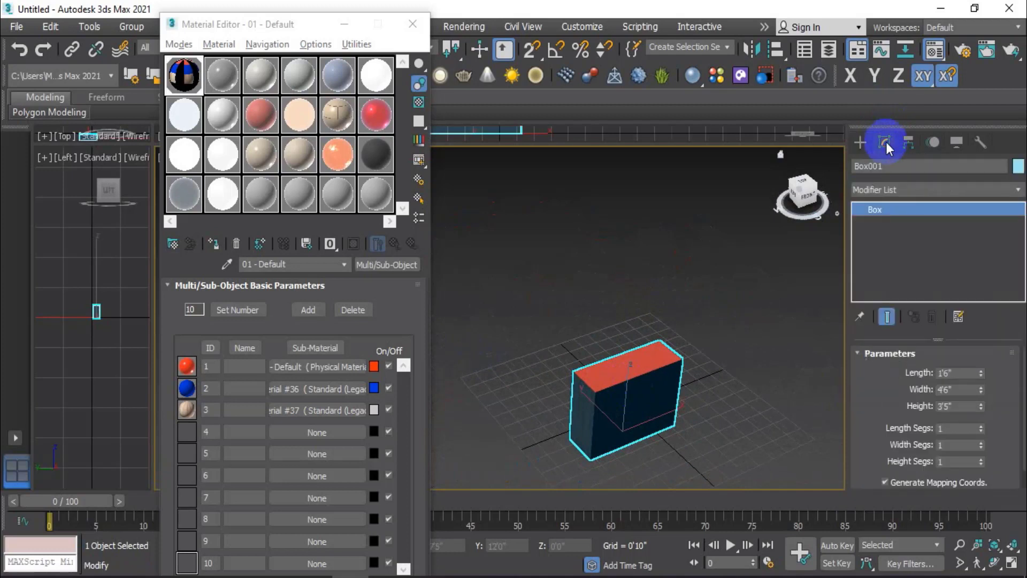
{"action": "left_click_drag", "start_coordinate": [981, 387], "coordinate": [978, 339]}
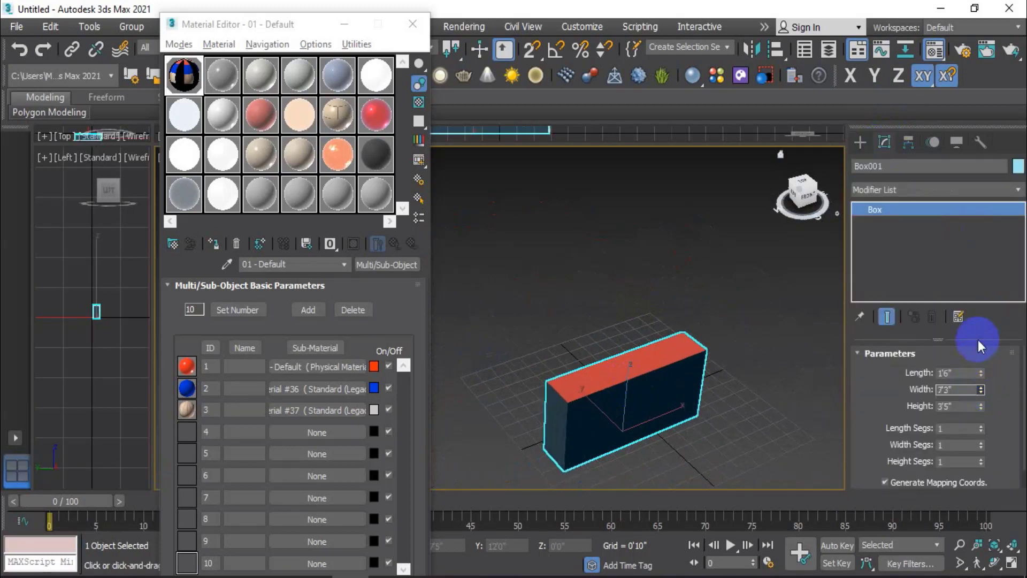
{"action": "left_click_drag", "start_coordinate": [981, 376], "coordinate": [662, 428]}
{"action": "middle_click_drag", "start_coordinate": [662, 428], "coordinate": [600, 395]}
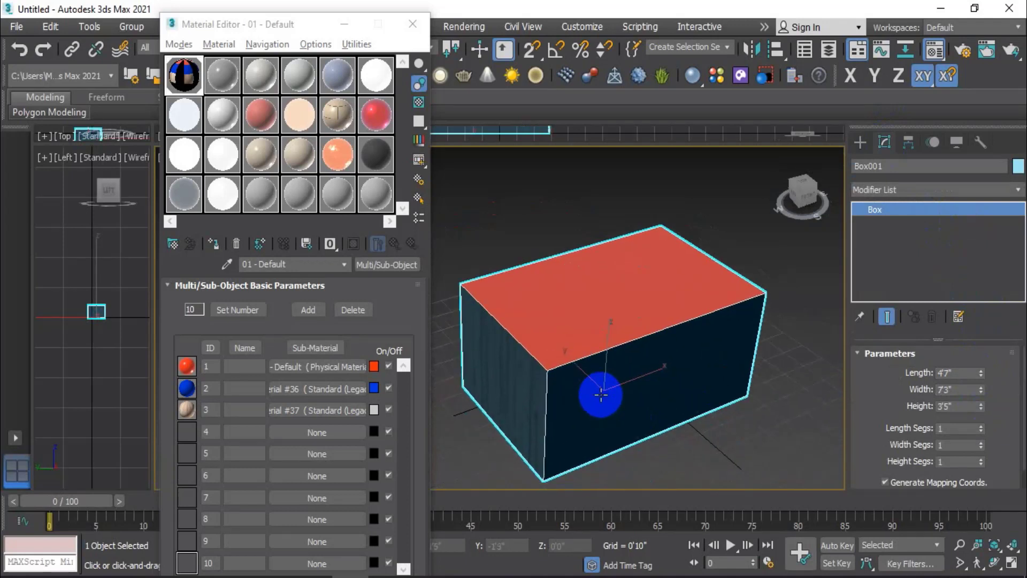
Step: Divide the box into 3 length segments, 4 width segments and 3 height segments
{"action": "left_click", "coordinate": [980, 426]}
{"action": "left_click", "coordinate": [981, 425]}
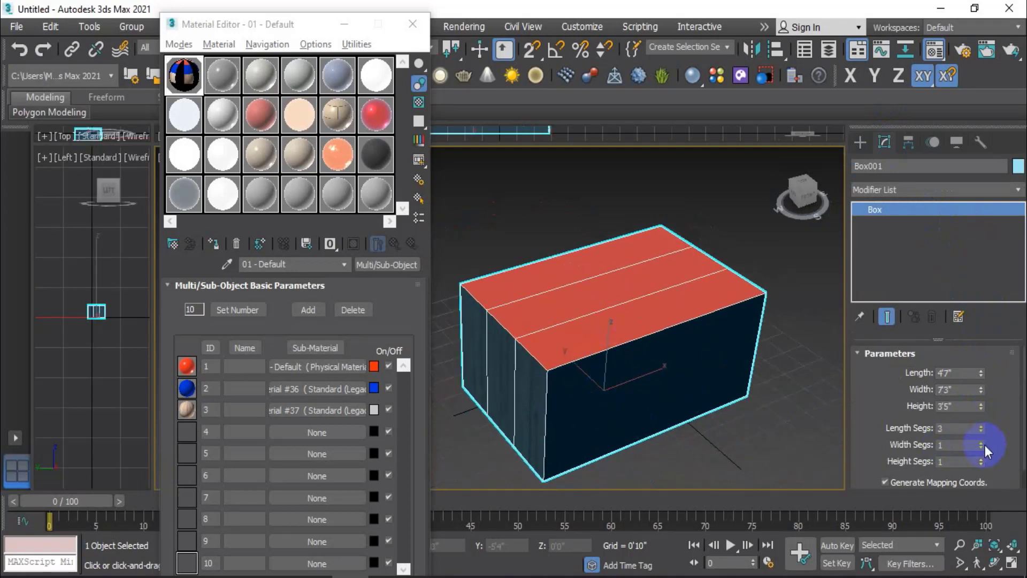
{"action": "left_click", "coordinate": [981, 441]}
{"action": "left_click", "coordinate": [981, 442]}
{"action": "left_click", "coordinate": [981, 442]}
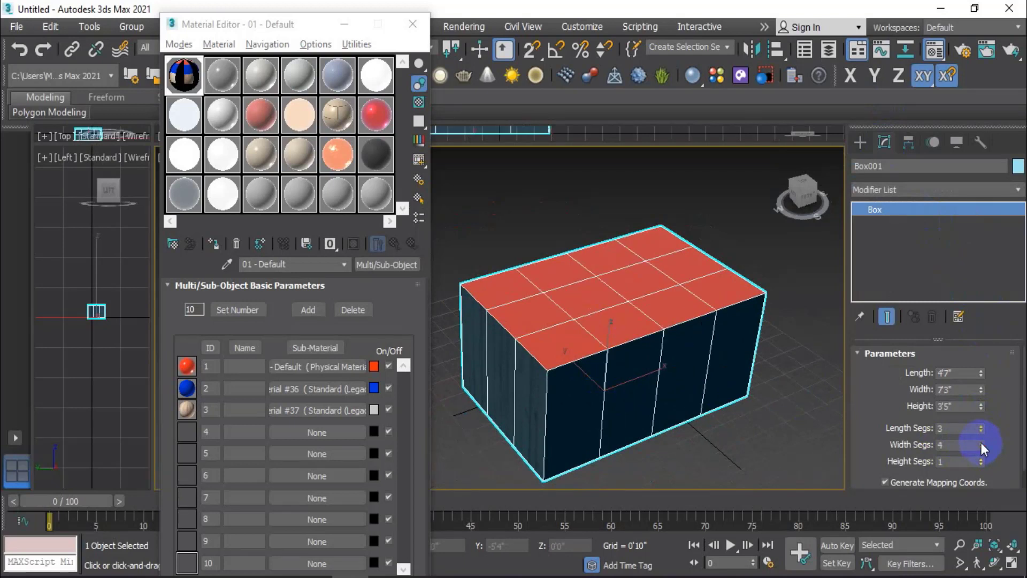
{"action": "left_click", "coordinate": [981, 459]}
{"action": "left_click", "coordinate": [980, 458]}
{"action": "middle_click_drag", "start_coordinate": [624, 323], "coordinate": [617, 332]}
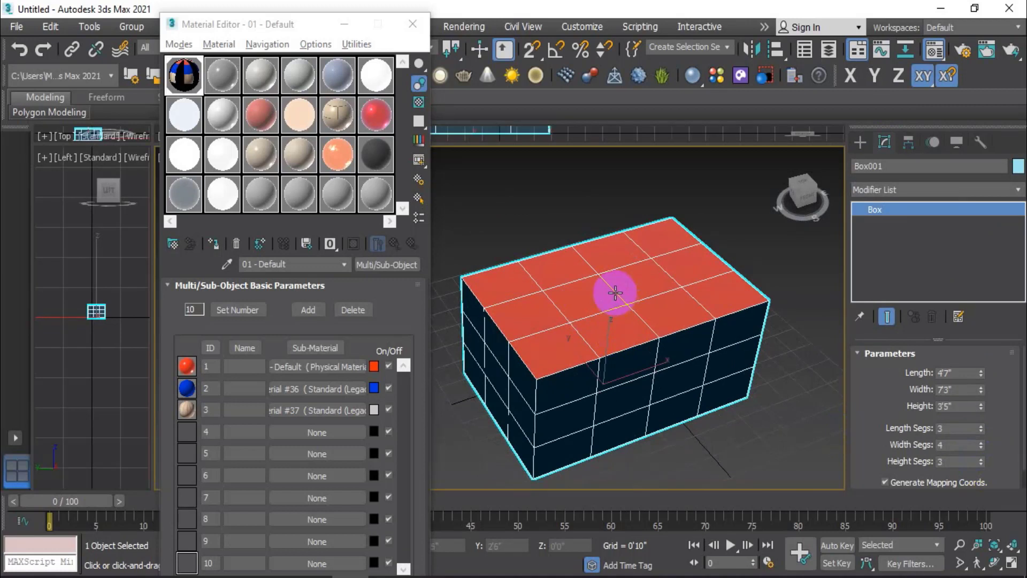
{"action": "middle_click_drag", "start_coordinate": [615, 293], "coordinate": [624, 304]}
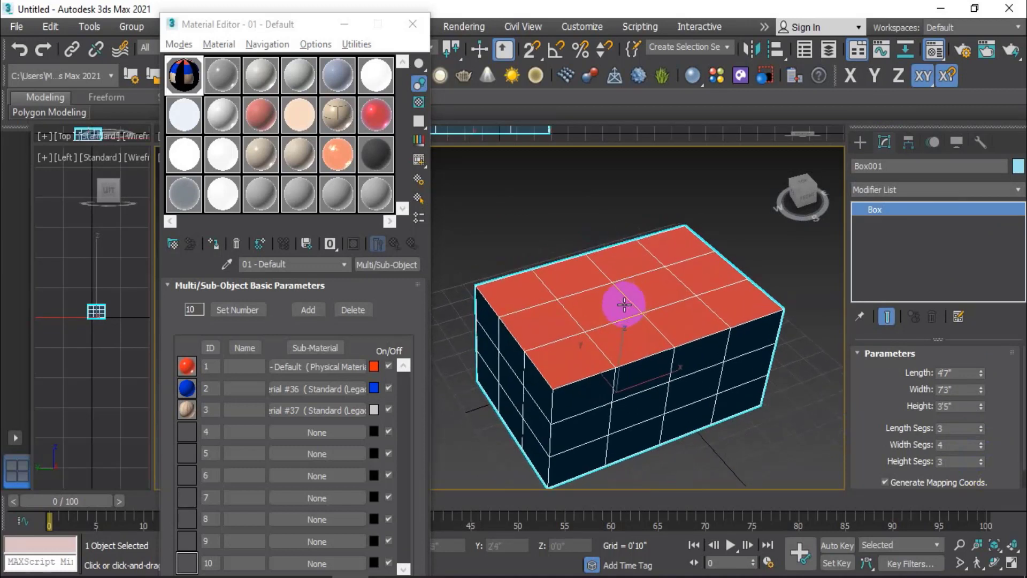
Step: Add an Edit Poly modifier to the box and enter its Polygon sub-object level
{"action": "left_click", "coordinate": [929, 191]}
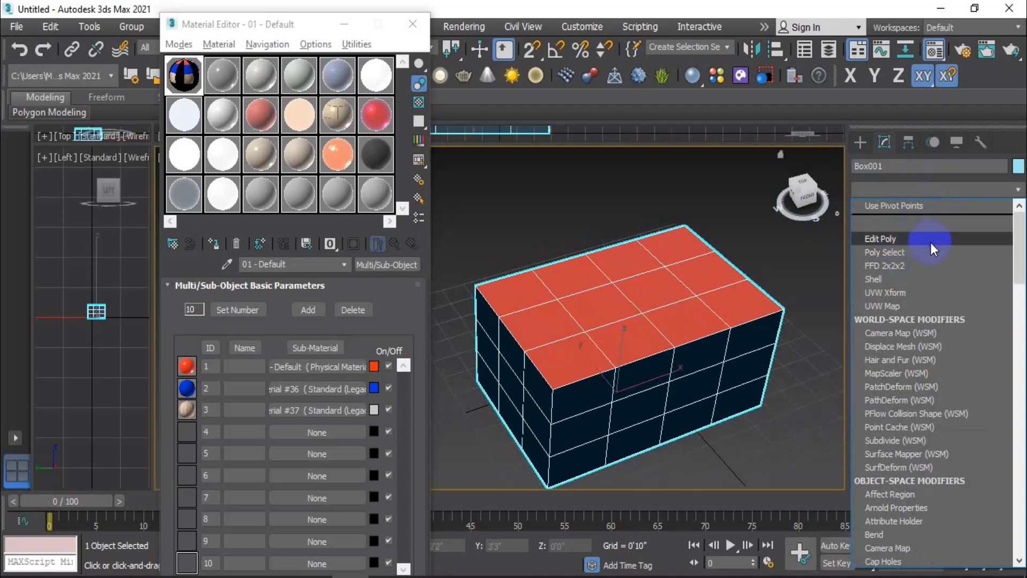
{"action": "left_click", "coordinate": [930, 242]}
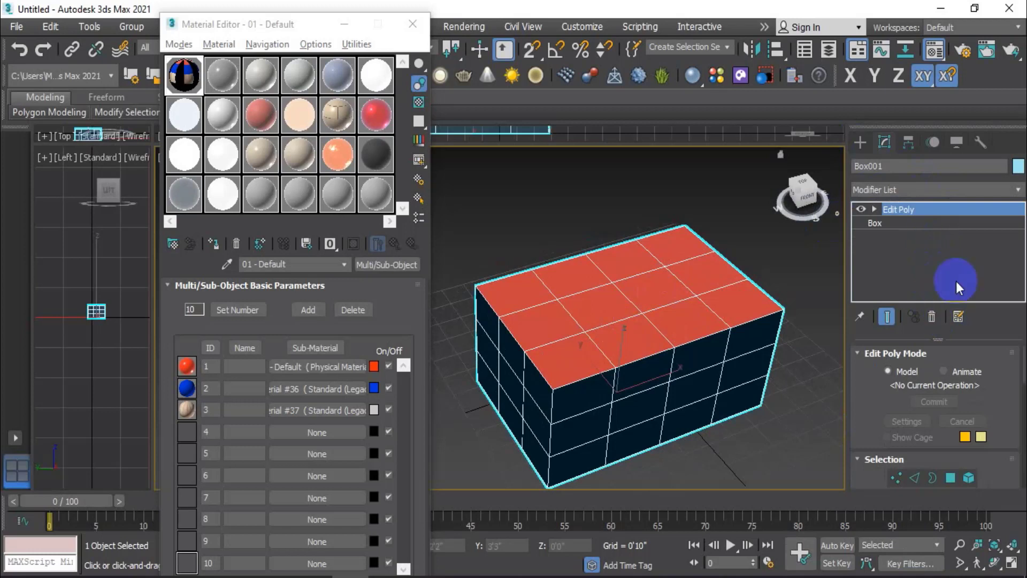
{"action": "left_click", "coordinate": [953, 477]}
Step: Select the two central polygons on the box's red top face
{"action": "left_click", "coordinate": [645, 291]}
{"action": "left_click", "coordinate": [646, 291]}
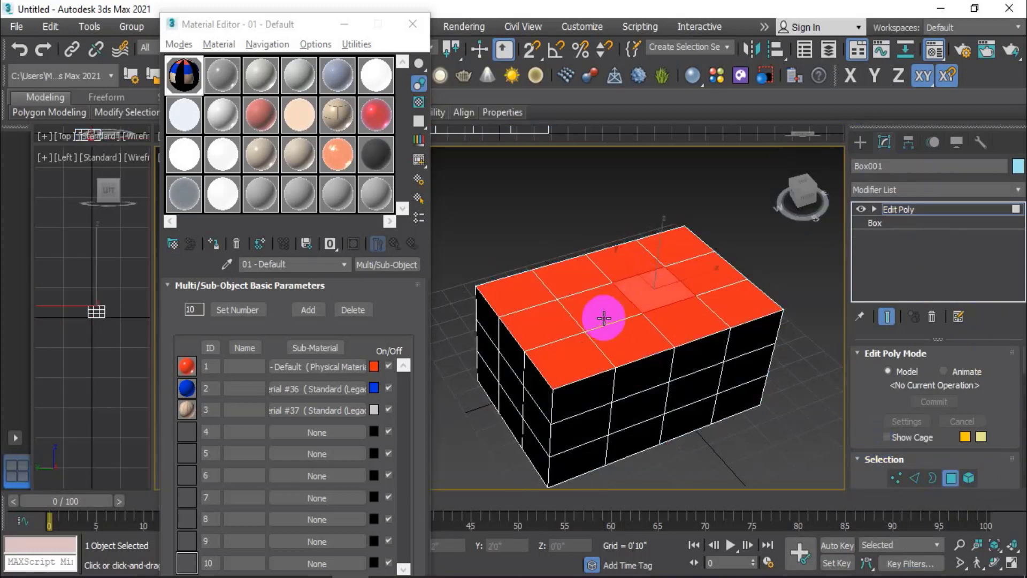
{"action": "left_click", "coordinate": [603, 317], "text": "ctrl"}
{"action": "scroll", "coordinate": [633, 291], "scroll_direction": "up", "scroll_amount": 3}
{"action": "left_click", "coordinate": [577, 218]}
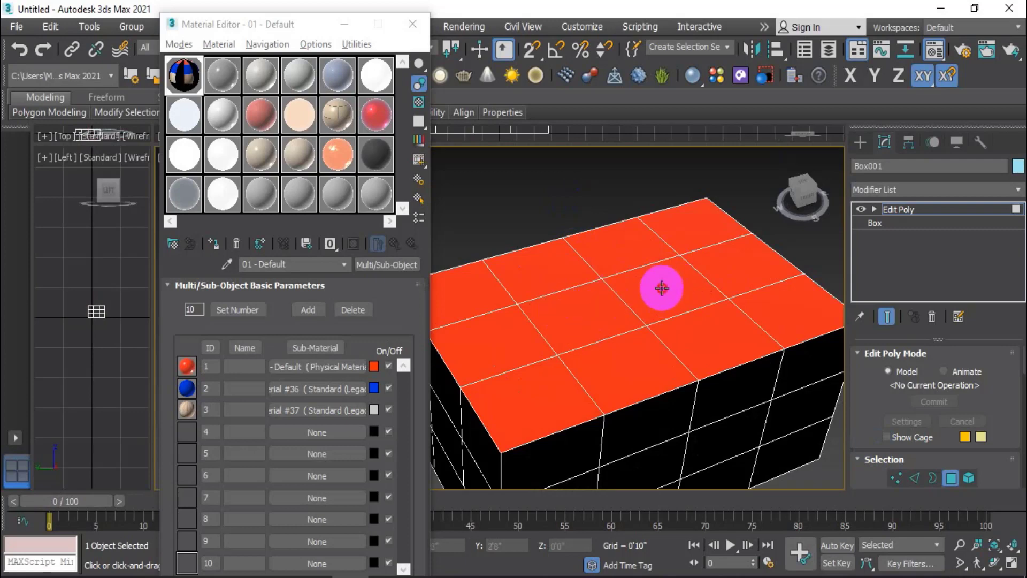
{"action": "left_click", "coordinate": [660, 292]}
{"action": "left_click", "coordinate": [589, 321], "text": "ctrl"}
{"action": "scroll", "coordinate": [659, 289], "scroll_direction": "down", "scroll_amount": 3}
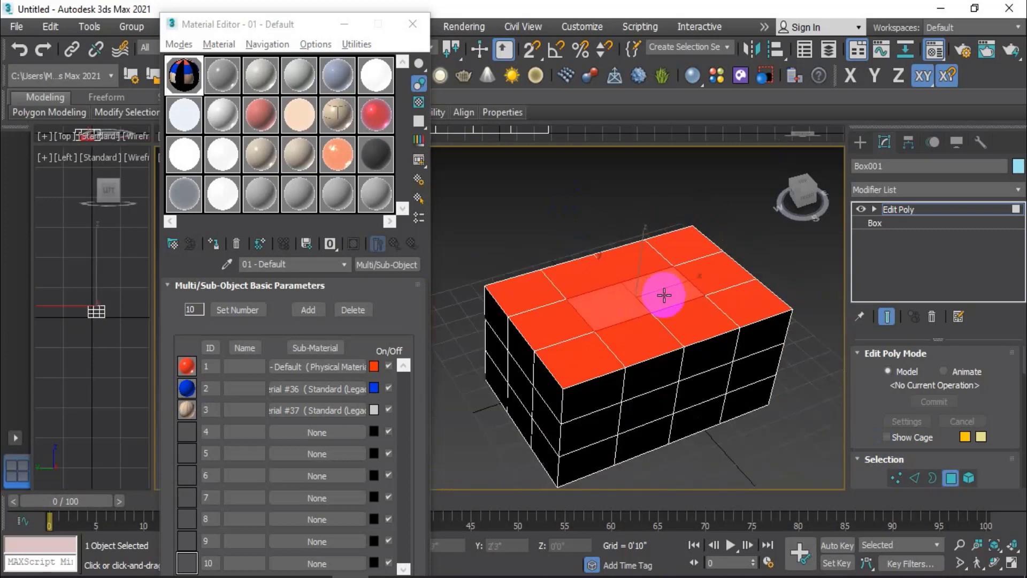
{"action": "middle_click_drag", "start_coordinate": [663, 294], "coordinate": [662, 327], "text": "alt"}
{"action": "scroll", "coordinate": [628, 306], "scroll_direction": "up", "scroll_amount": 3}
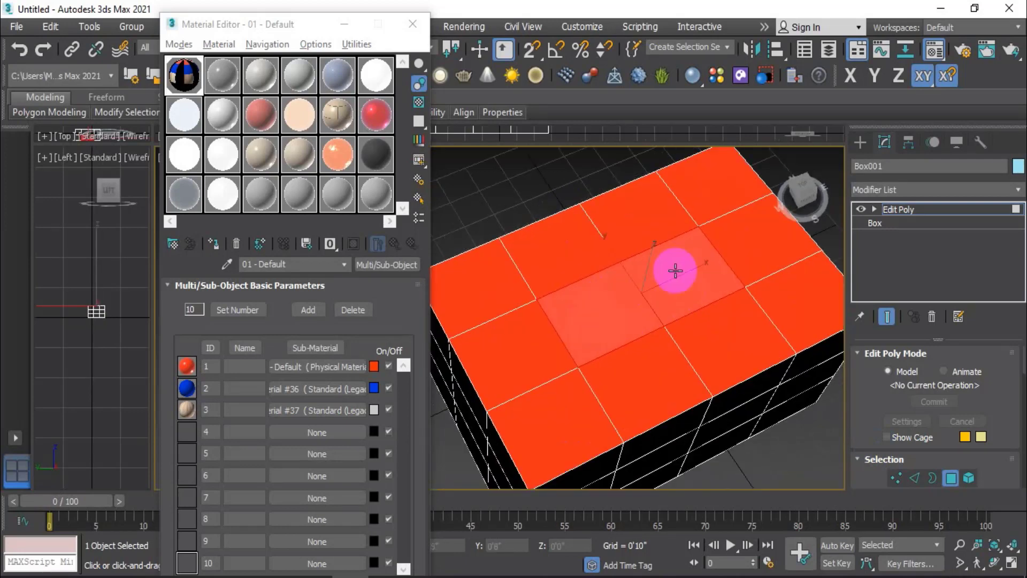
{"action": "scroll", "coordinate": [643, 293], "scroll_direction": "down", "scroll_amount": 3}
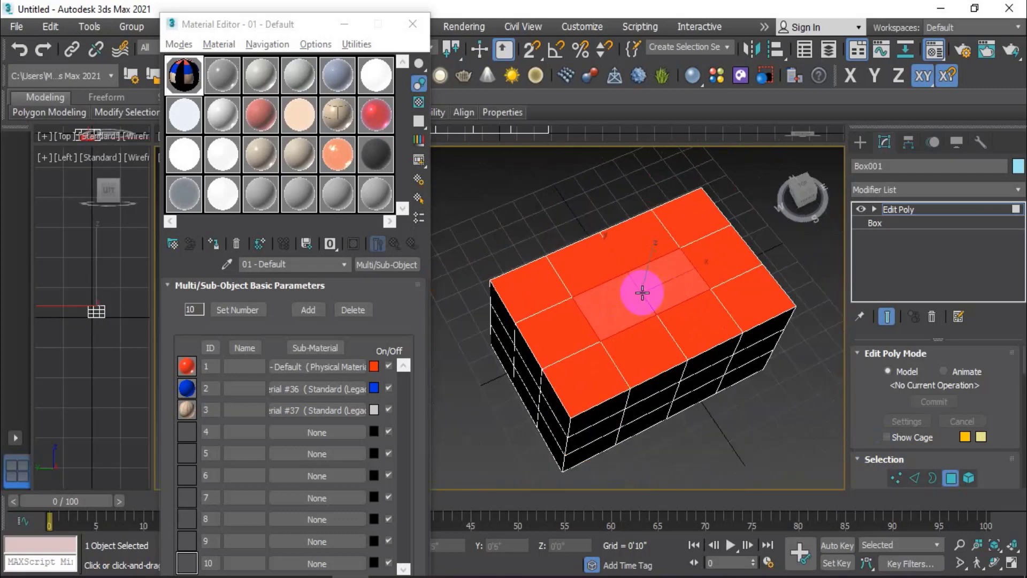
Step: Select only the center polygon of the box's wood-textured side face
{"action": "middle_click_drag", "start_coordinate": [649, 291], "coordinate": [568, 370], "text": "alt"}
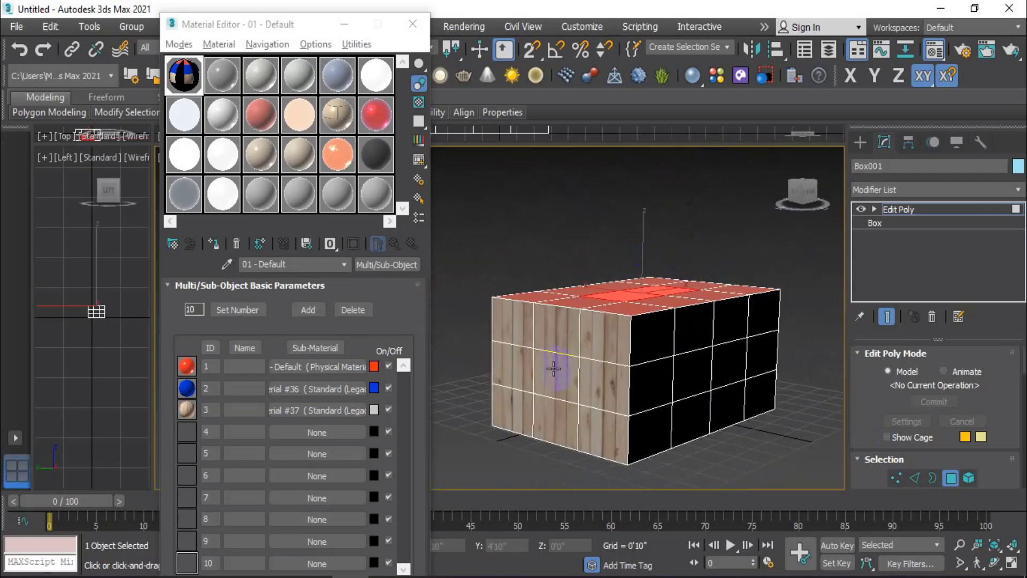
{"action": "left_click", "coordinate": [551, 368]}
{"action": "scroll", "coordinate": [567, 368], "scroll_direction": "up", "scroll_amount": 3}
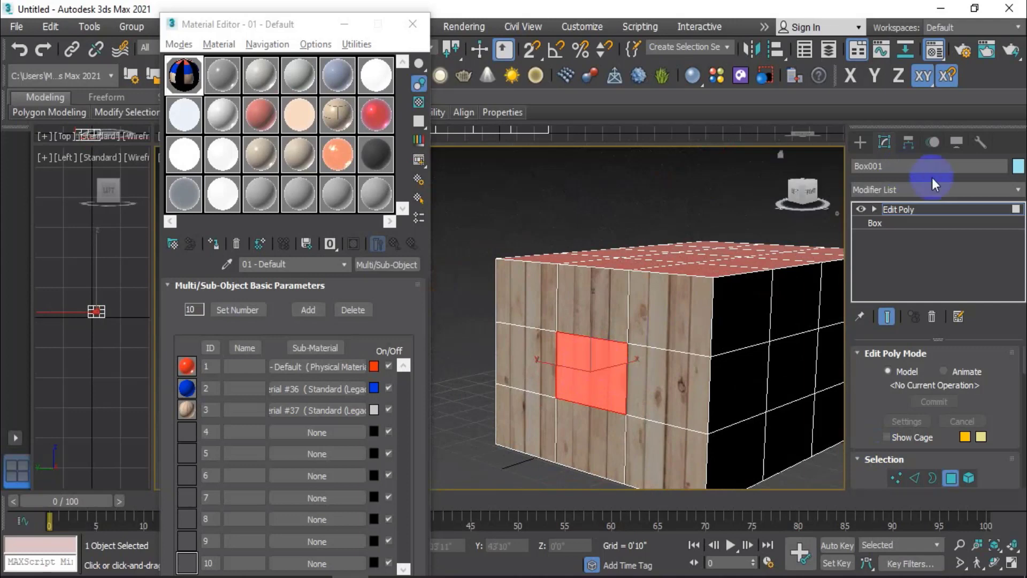
Step: Add a Material modifier above Edit Poly for the selected center polygon
{"action": "left_click", "coordinate": [1016, 189]}
{"action": "scroll", "coordinate": [893, 374], "scroll_direction": "down", "scroll_amount": 5}
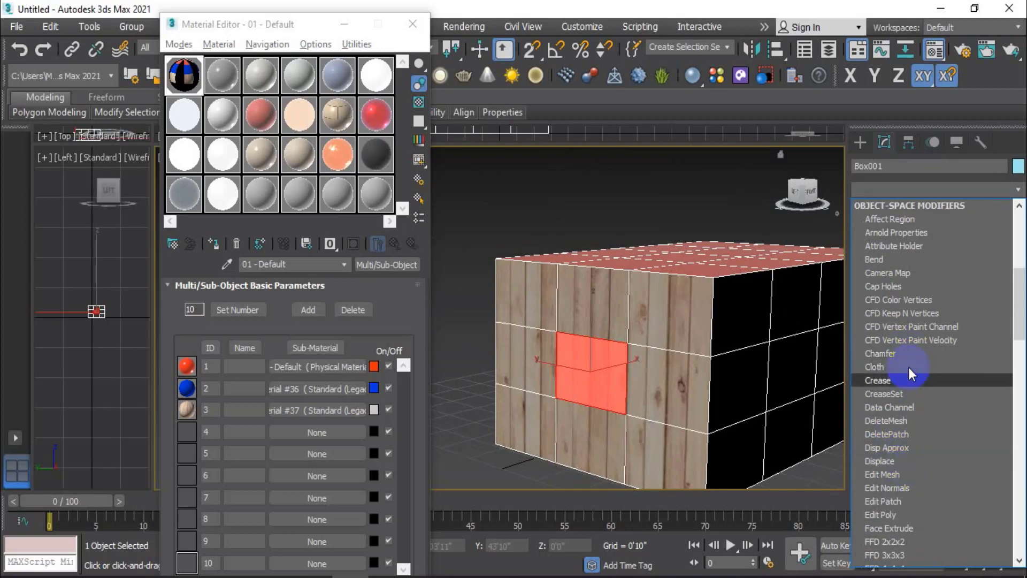
{"action": "scroll", "coordinate": [893, 476], "scroll_direction": "down", "scroll_amount": 3}
{"action": "scroll", "coordinate": [894, 476], "scroll_direction": "down", "scroll_amount": 4}
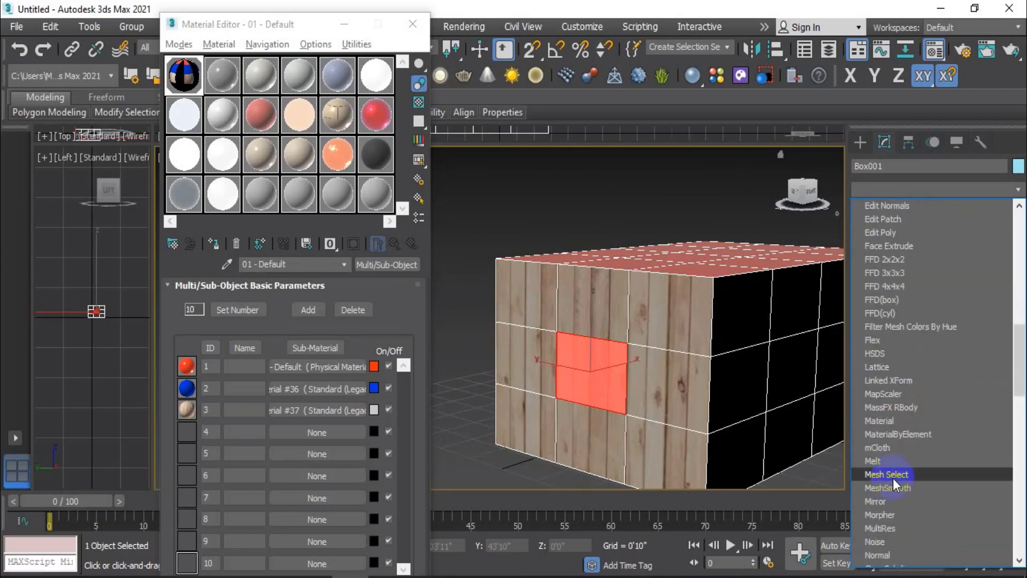
{"action": "scroll", "coordinate": [893, 505], "scroll_direction": "down", "scroll_amount": 1}
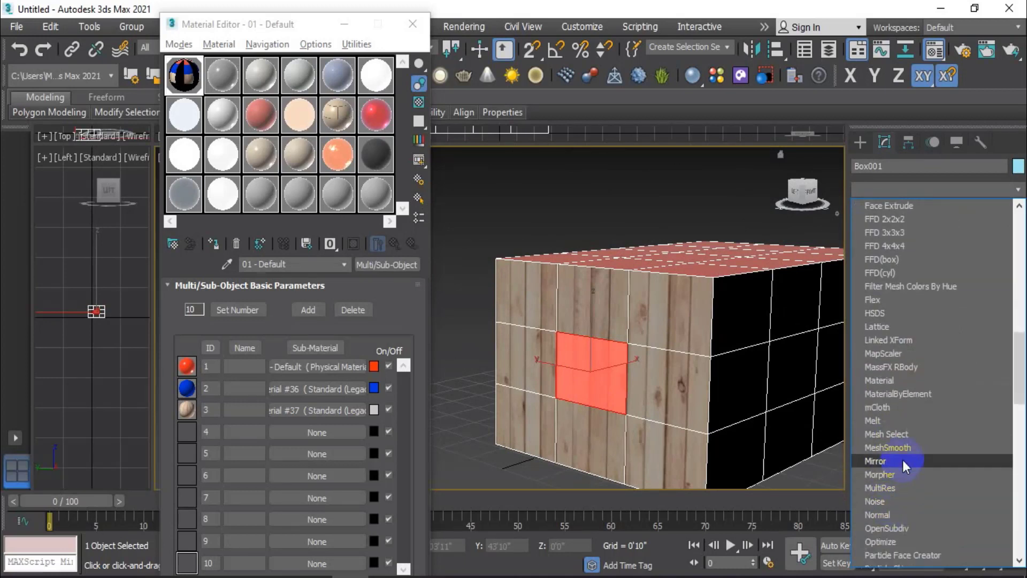
{"action": "left_click", "coordinate": [904, 381]}
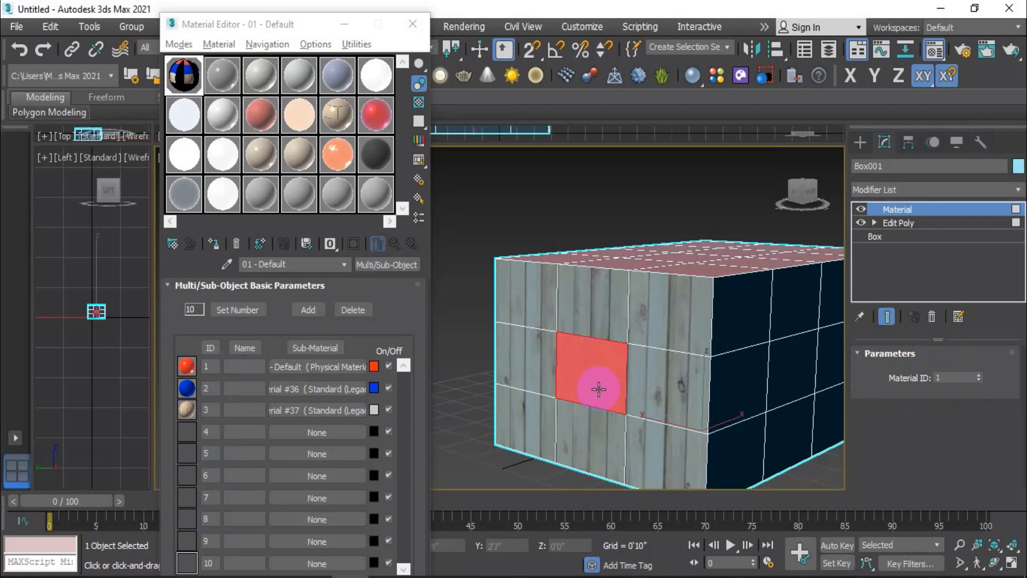
Step: Set the Material modifier's material ID to 2 and deselect the box
{"action": "left_click", "coordinate": [978, 375]}
{"action": "left_click", "coordinate": [579, 201]}
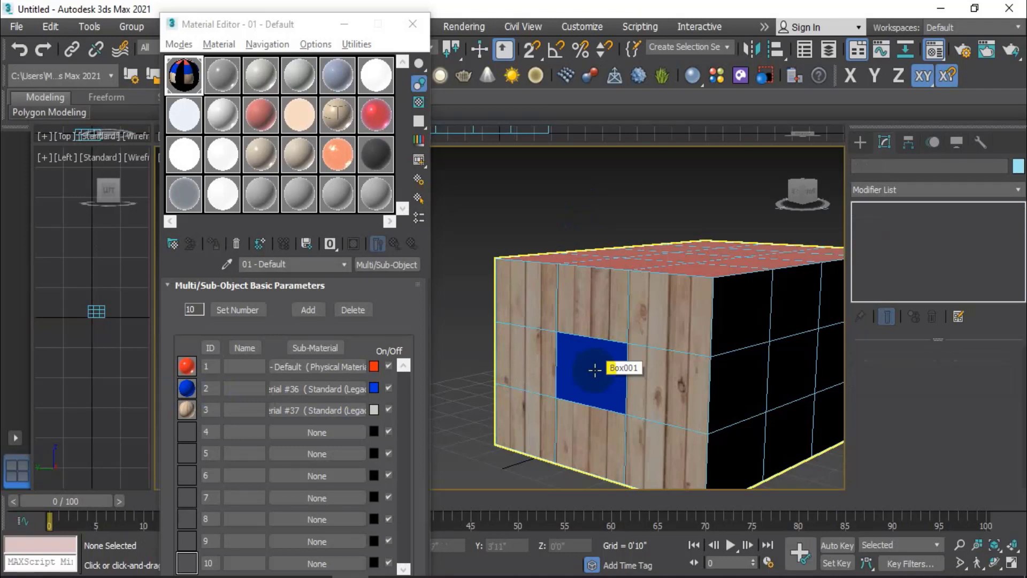
{"action": "left_click", "coordinate": [489, 374]}
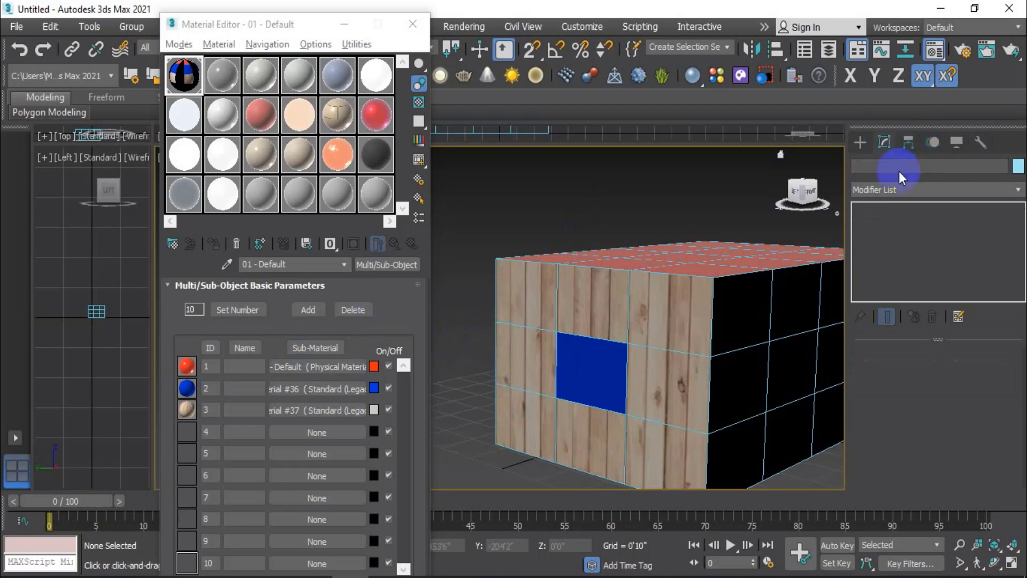
Step: Turn off Polygon level in the box's Edit Poly modifier and examine the box at the Material modifier level
{"action": "left_click", "coordinate": [607, 367]}
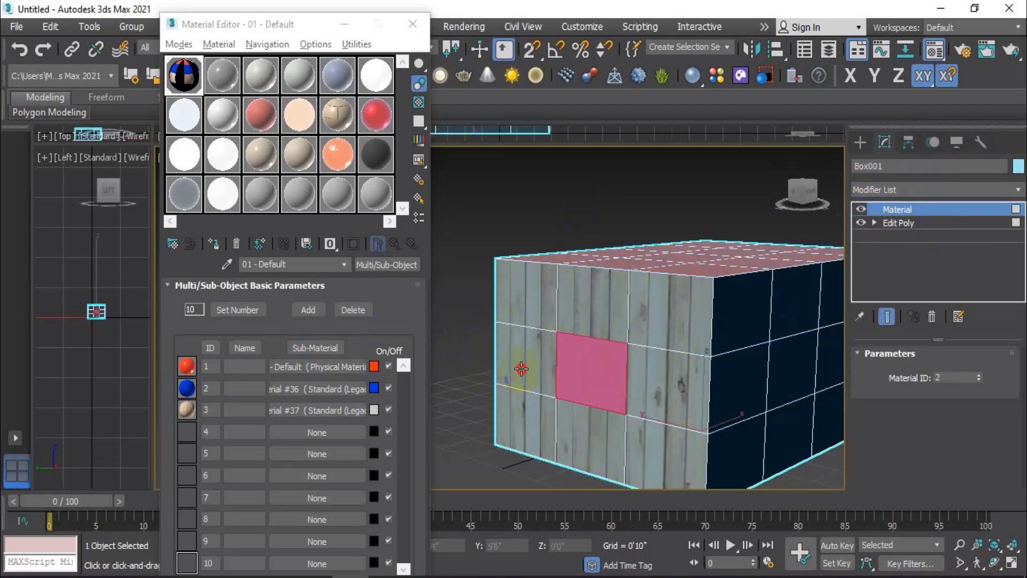
{"action": "left_click", "coordinate": [907, 222]}
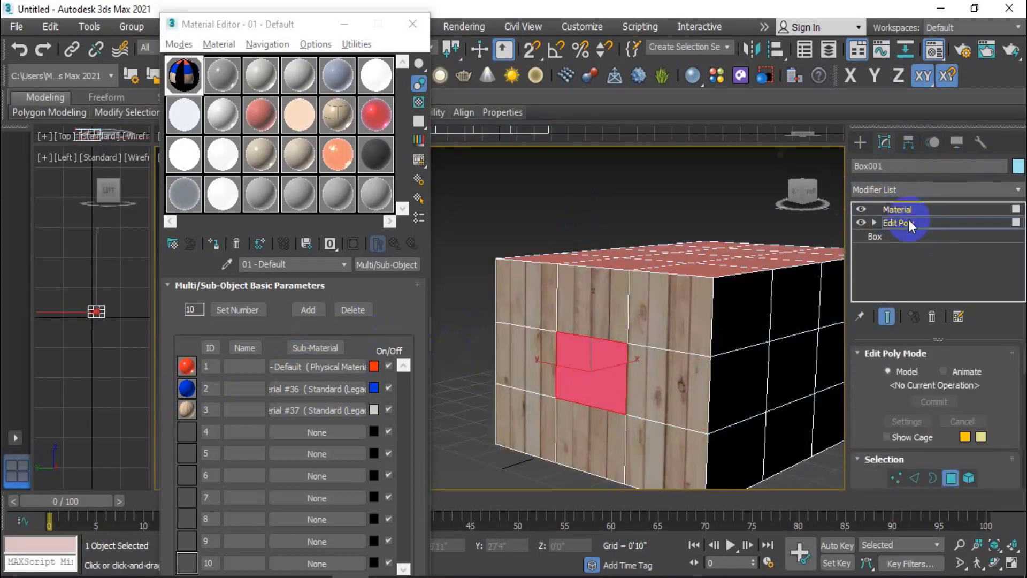
{"action": "left_click", "coordinate": [951, 475]}
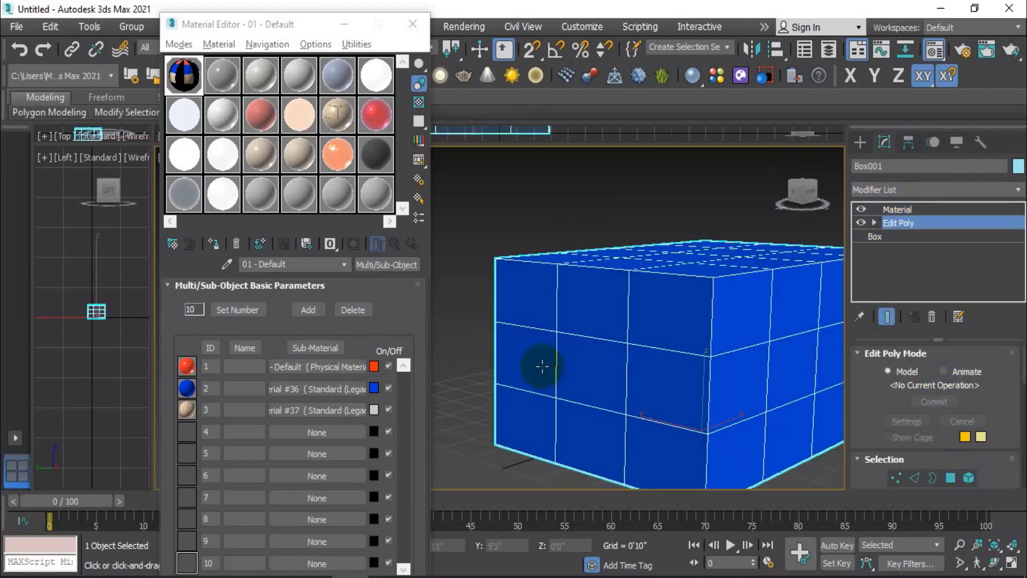
{"action": "left_click", "coordinate": [897, 209]}
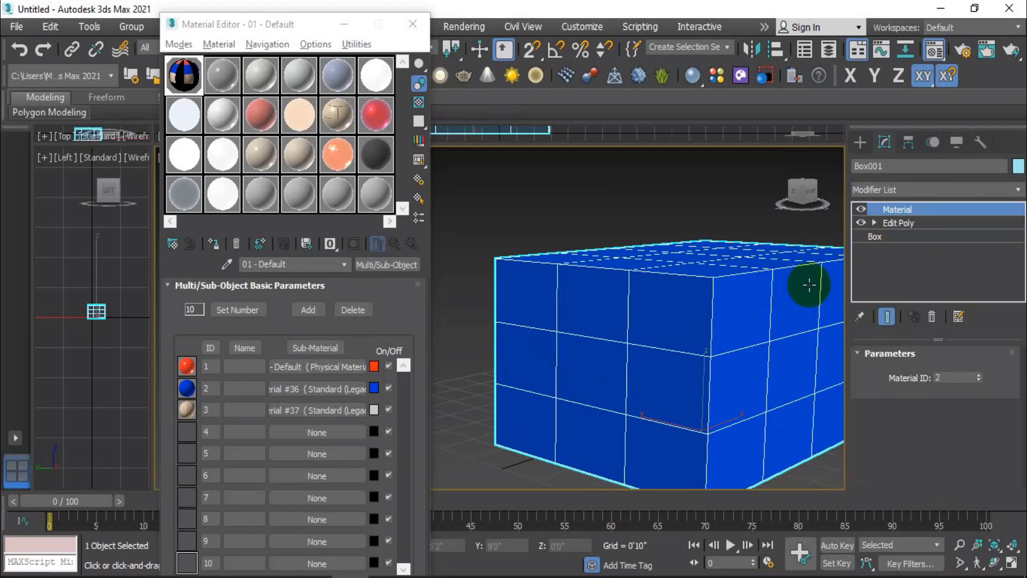
{"action": "scroll", "coordinate": [631, 343], "scroll_direction": "down", "scroll_amount": 3}
{"action": "mouse_move", "coordinate": [657, 358]}
{"action": "middle_mouse_down"}
{"action": "mouse_move", "coordinate": [673, 365]}
{"action": "mouse_move", "coordinate": [647, 350]}
{"action": "middle_mouse_up"}
{"action": "scroll", "coordinate": [647, 350], "scroll_direction": "up", "scroll_amount": 1}
{"action": "scroll", "coordinate": [599, 360], "scroll_direction": "up", "scroll_amount": 2}
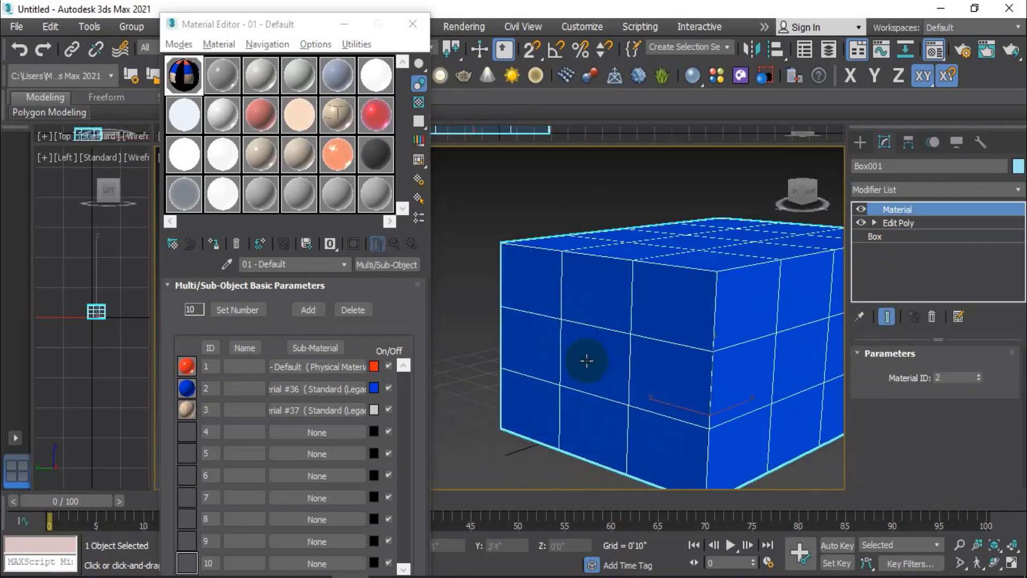
Step: Return to Edit Poly's Polygon level and select the two outer polygons in the middle row of the wood-textured face
{"action": "left_click", "coordinate": [900, 222]}
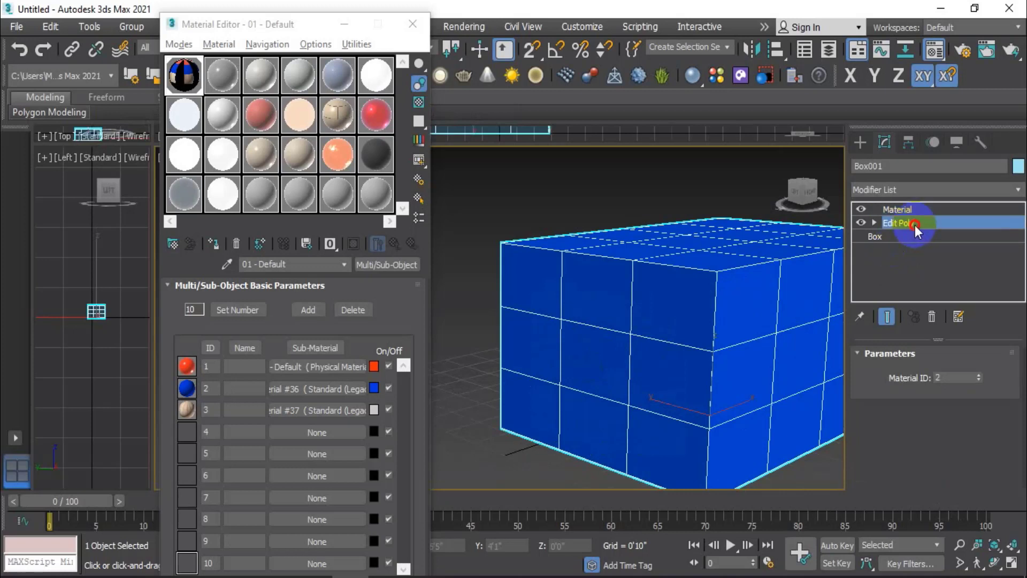
{"action": "left_click", "coordinate": [874, 223]}
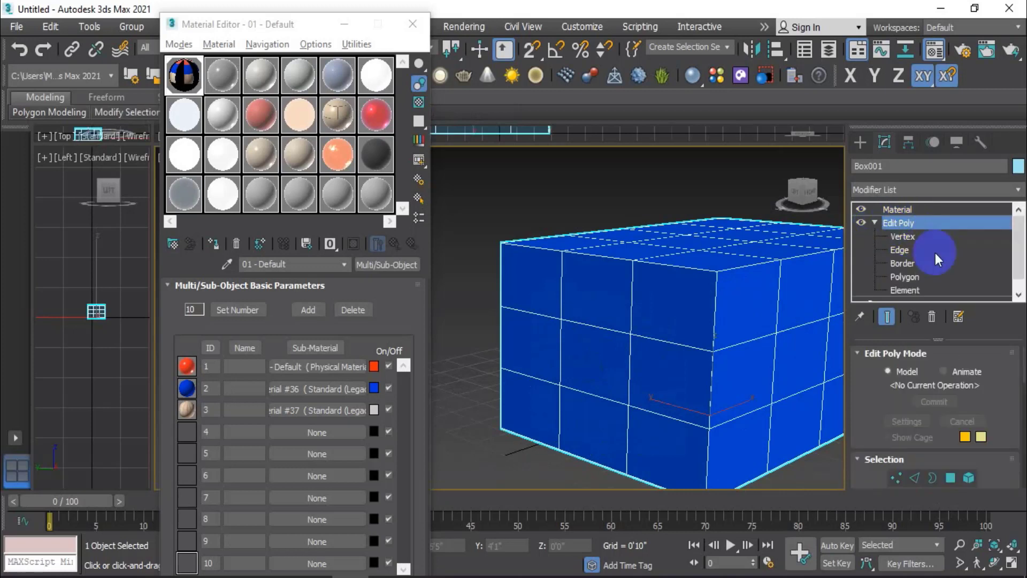
{"action": "left_click", "coordinate": [950, 479]}
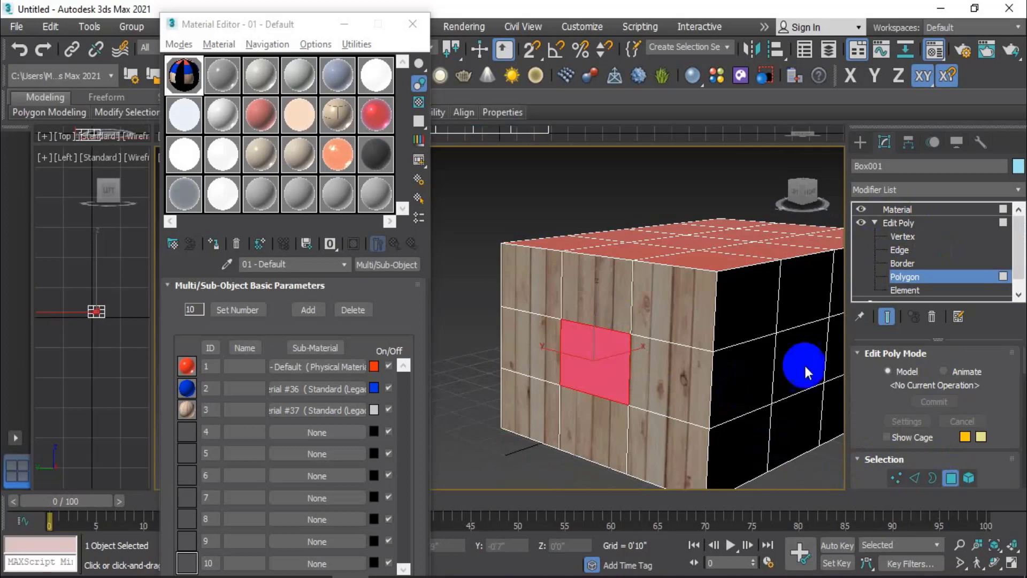
{"action": "left_click", "coordinate": [950, 479]}
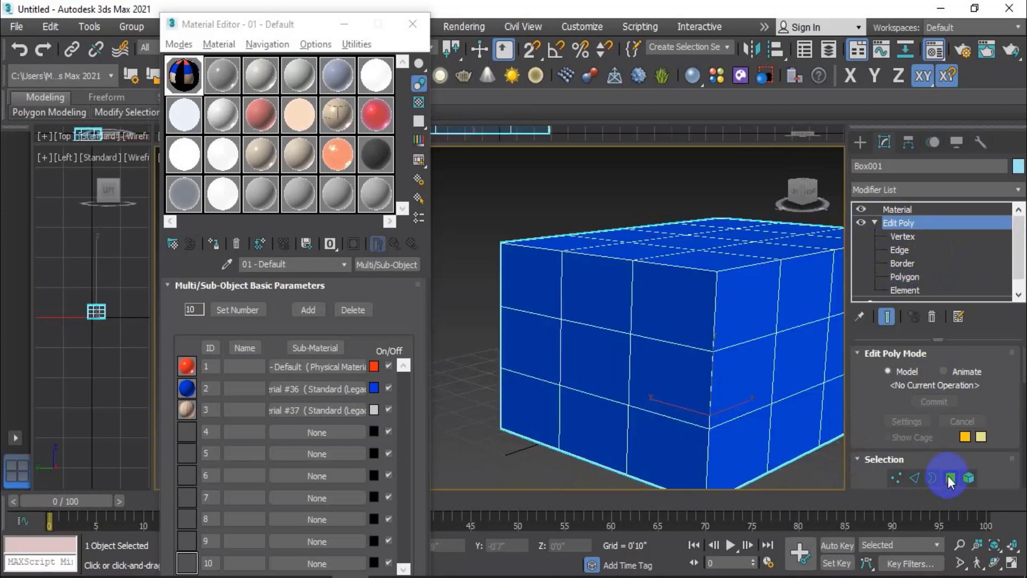
{"action": "left_click", "coordinate": [949, 479]}
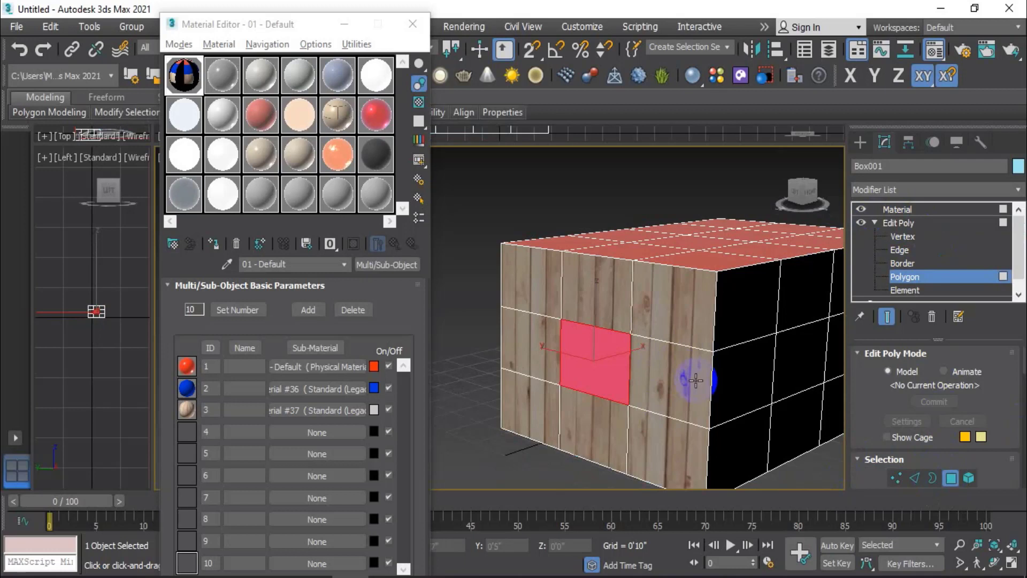
{"action": "left_click", "coordinate": [528, 350]}
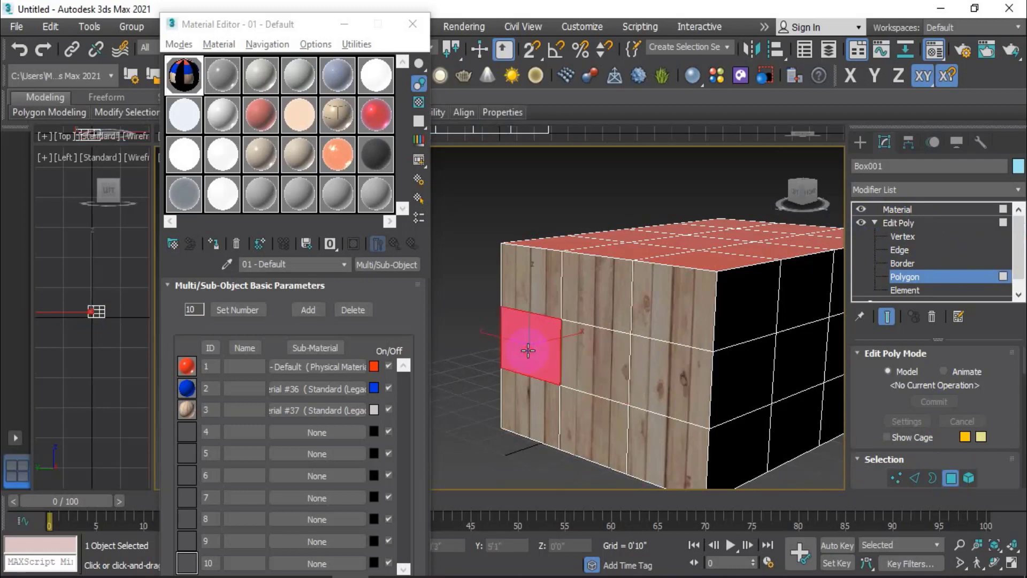
{"action": "left_click", "coordinate": [666, 371], "text": "ctrl"}
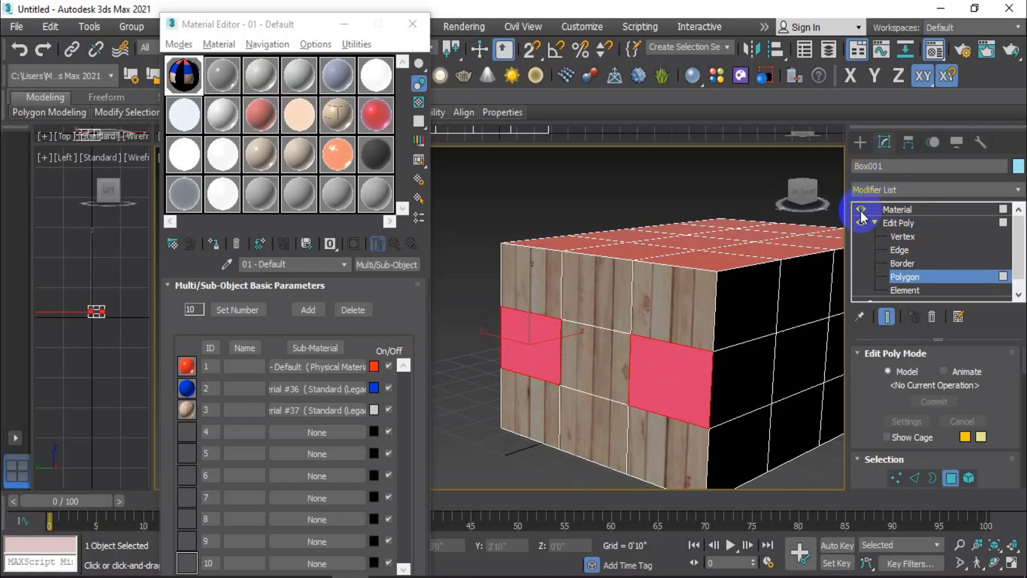
Step: Set the Material modifier's material ID to 1 for the two selected outer polygons and deselect the box
{"action": "left_click", "coordinate": [925, 209]}
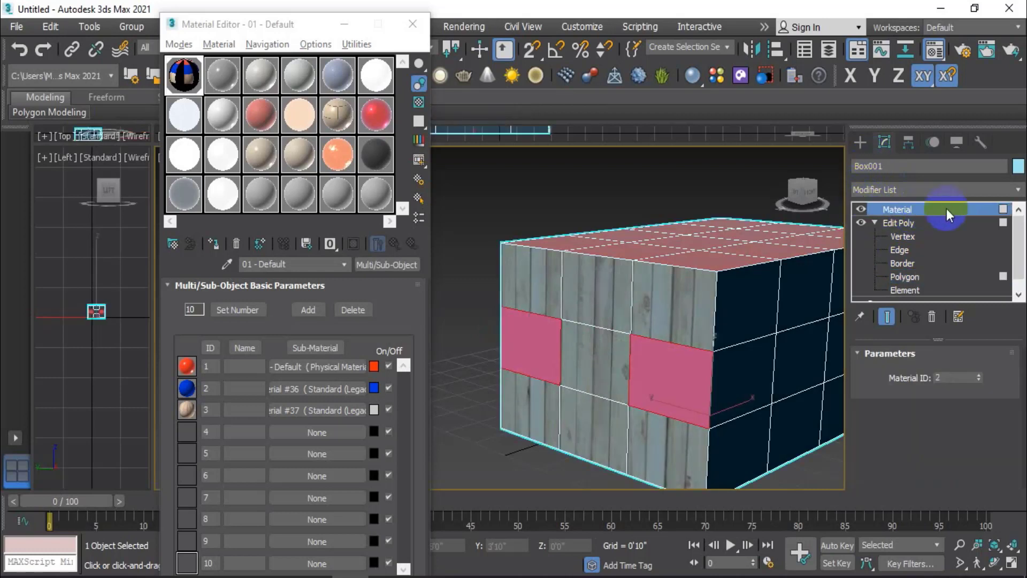
{"action": "left_click", "coordinate": [980, 374]}
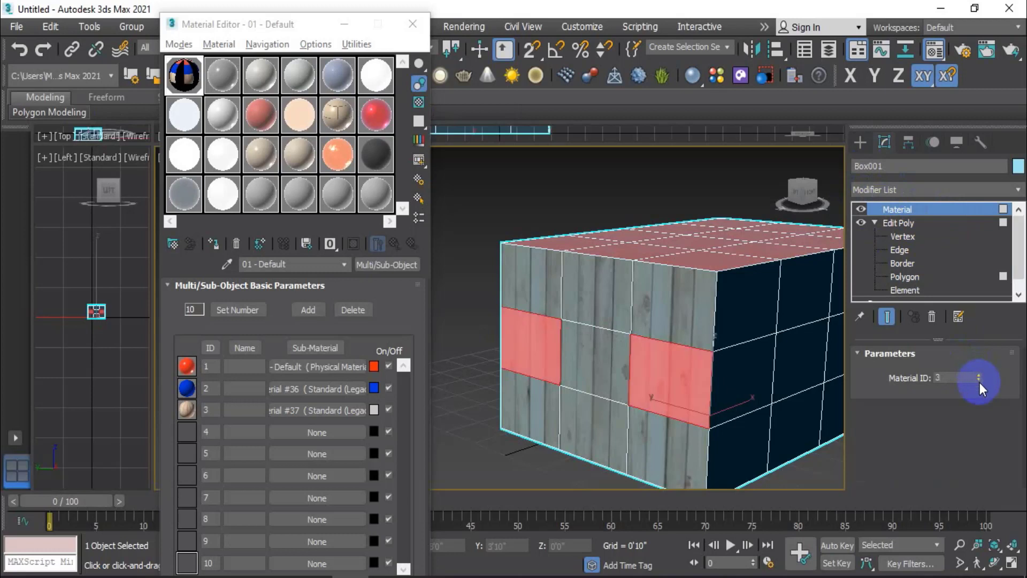
{"action": "left_click", "coordinate": [979, 381]}
{"action": "left_click", "coordinate": [979, 381]}
{"action": "left_click", "coordinate": [540, 182]}
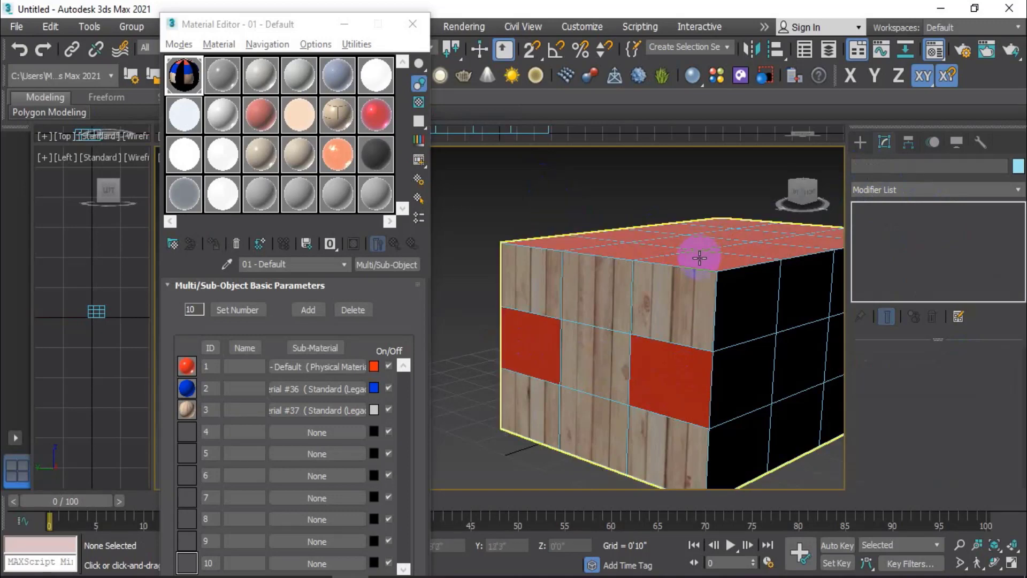
Step: Select the two center polygons of the box's red top face at Edit Poly's Polygon level
{"action": "middle_click_drag", "start_coordinate": [699, 256], "coordinate": [676, 305], "text": "alt"}
{"action": "middle_click_drag", "start_coordinate": [685, 376], "coordinate": [704, 247]}
{"action": "scroll", "coordinate": [592, 351], "scroll_direction": "up", "scroll_amount": 5}
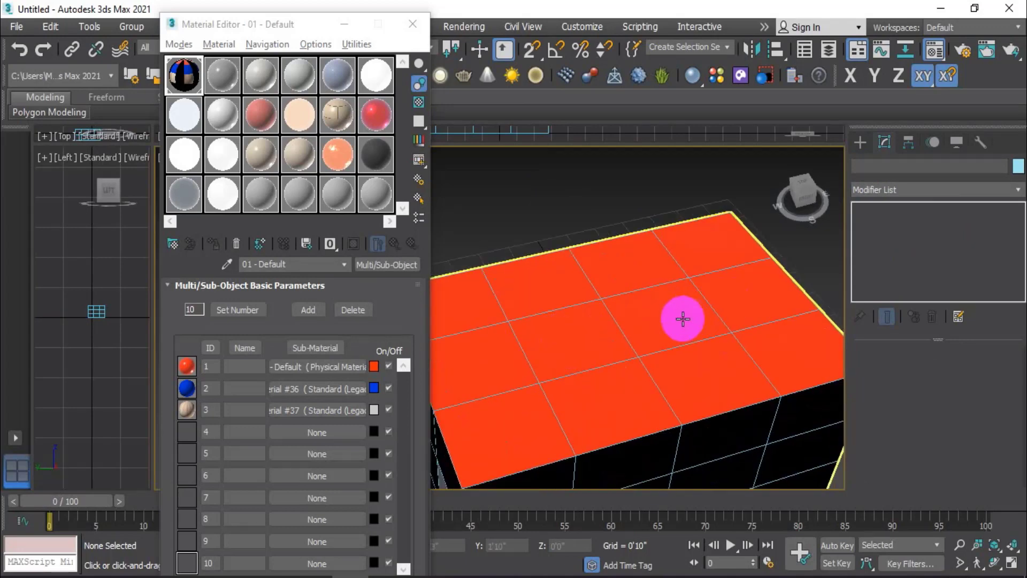
{"action": "left_click", "coordinate": [651, 314]}
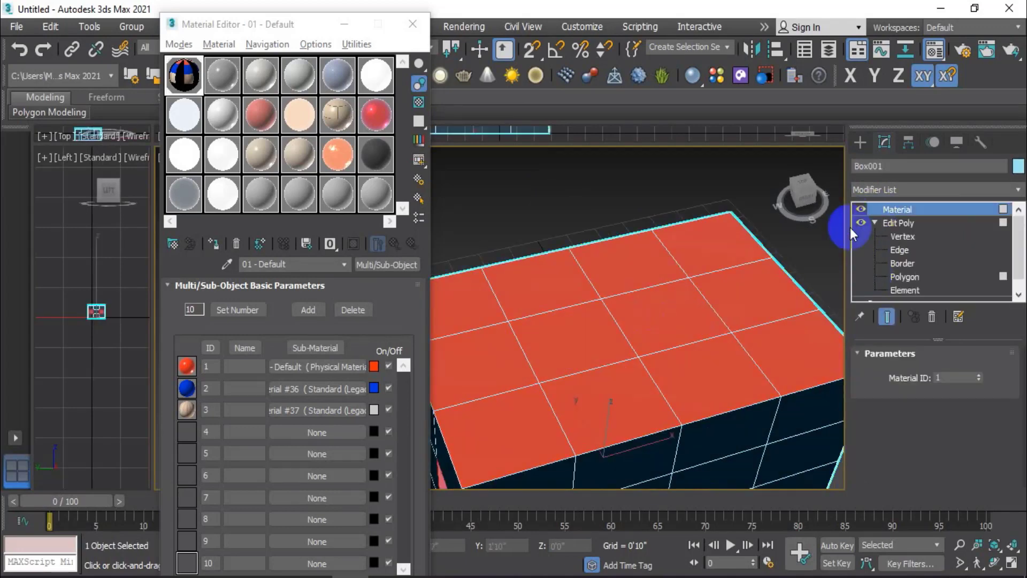
{"action": "left_click", "coordinate": [874, 222]}
{"action": "left_click", "coordinate": [875, 222]}
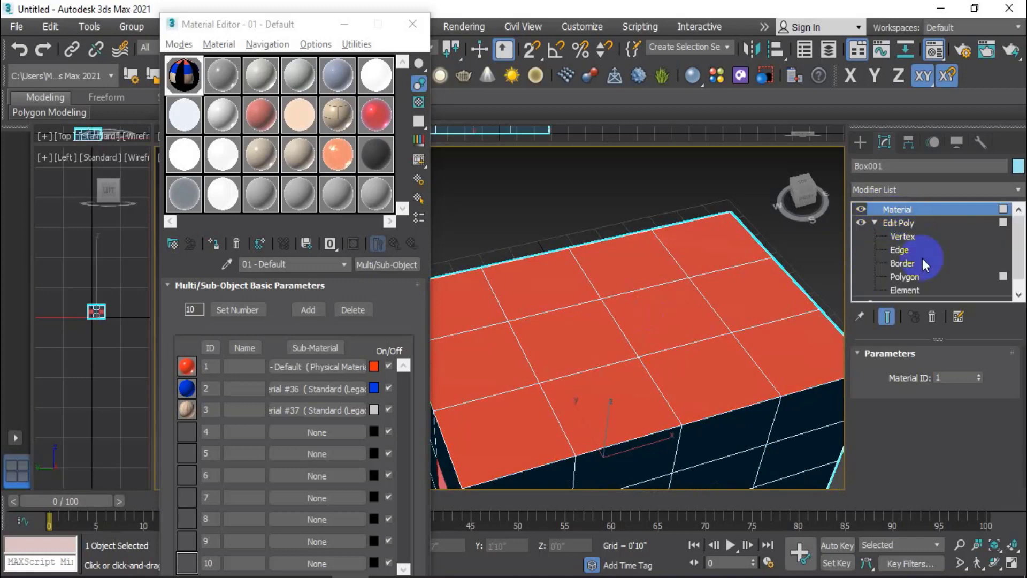
{"action": "left_click", "coordinate": [917, 274]}
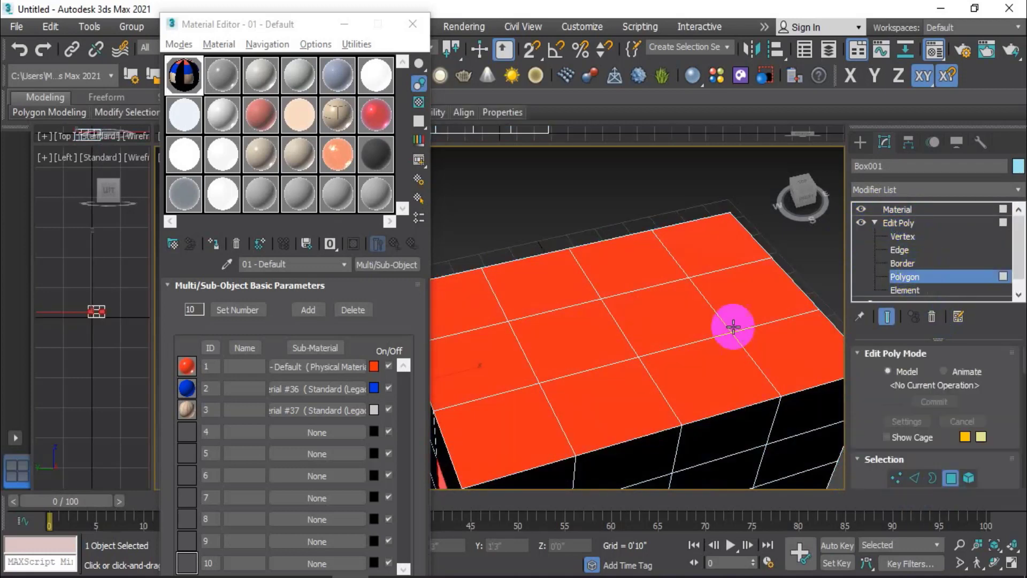
{"action": "left_click", "coordinate": [692, 316]}
{"action": "left_click", "coordinate": [570, 342], "text": "ctrl"}
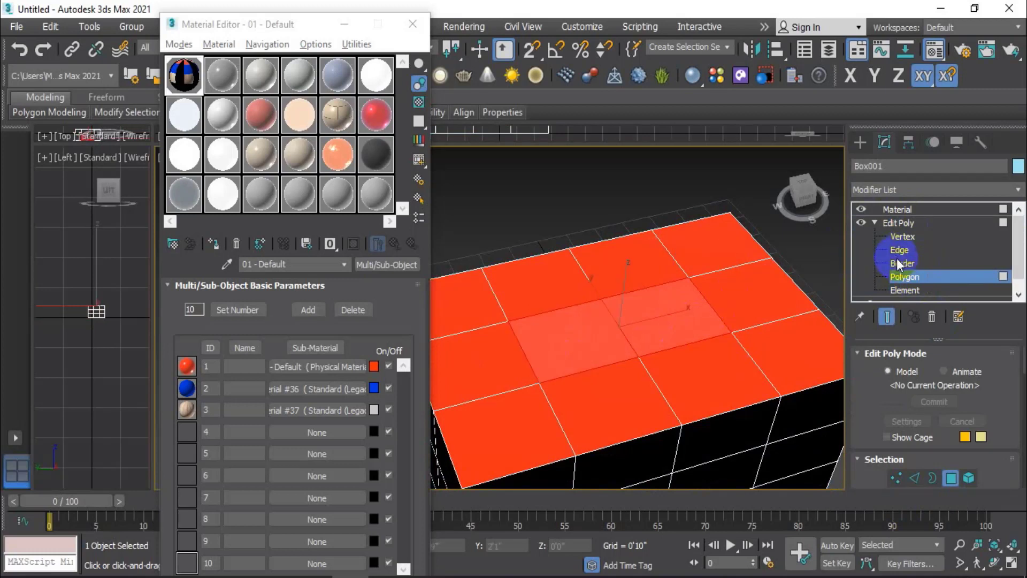
Step: Set the Material modifier's material ID to 3 for the two center top polygons and deselect the box
{"action": "left_click", "coordinate": [918, 211]}
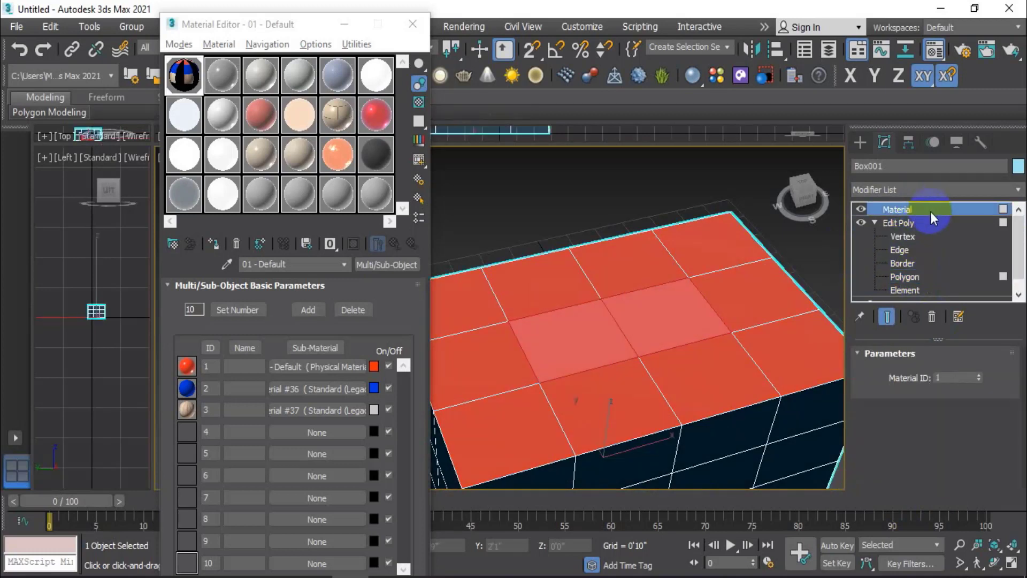
{"action": "left_click", "coordinate": [910, 209]}
{"action": "left_click", "coordinate": [979, 375]}
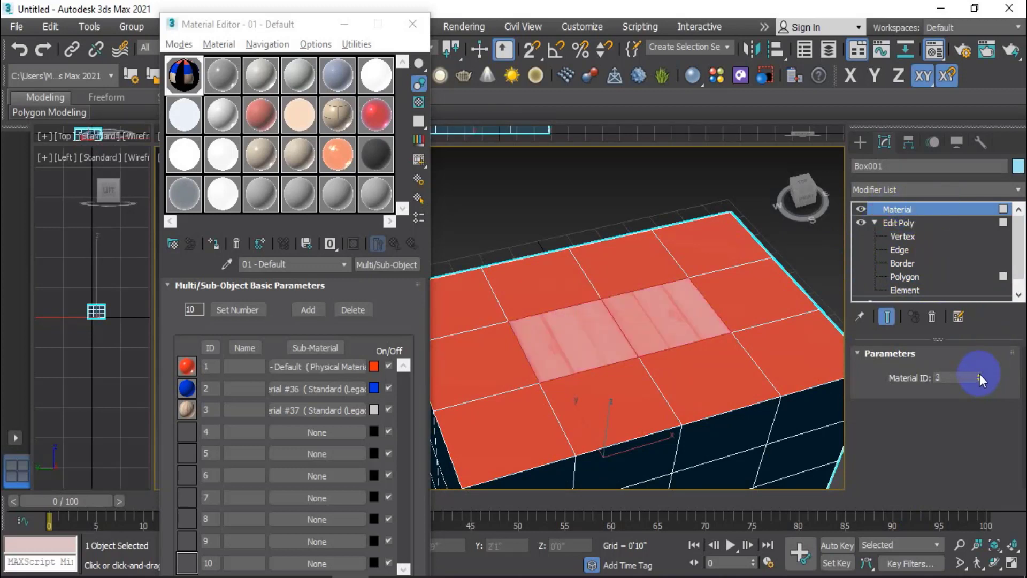
{"action": "left_click", "coordinate": [206, 425]}
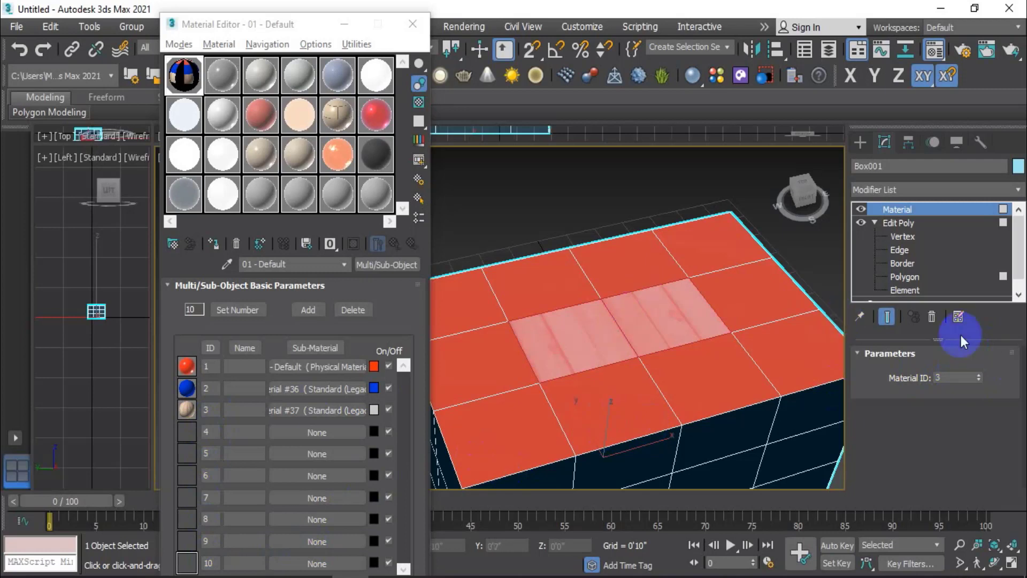
{"action": "scroll", "coordinate": [627, 192], "scroll_direction": "down", "scroll_amount": 3}
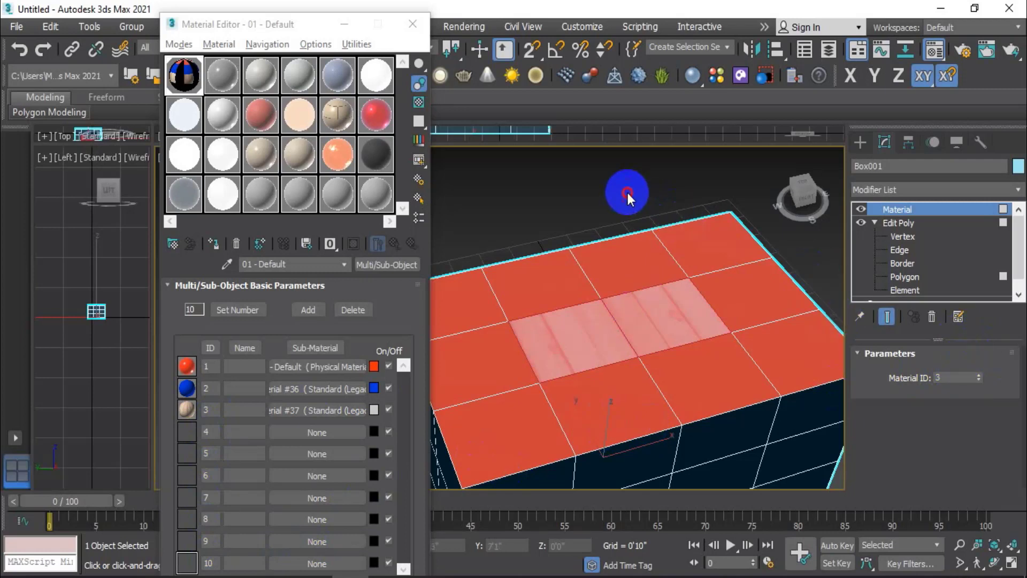
{"action": "left_click", "coordinate": [627, 192]}
{"action": "scroll", "coordinate": [657, 333], "scroll_direction": "down", "scroll_amount": 2}
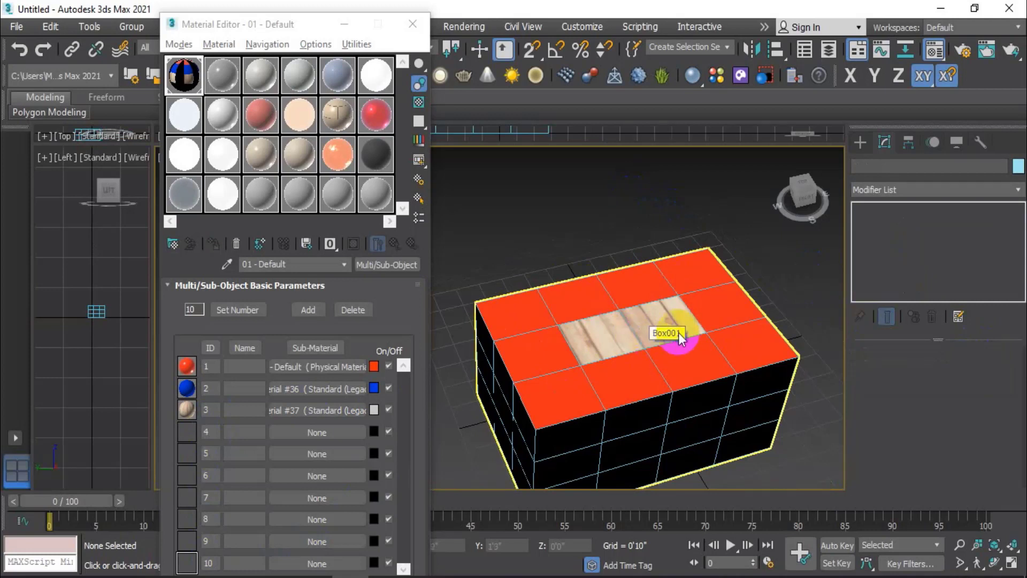
Step: Close the Material Editor and delete the box from the scene
{"action": "scroll", "coordinate": [678, 332], "scroll_direction": "down", "scroll_amount": 3}
{"action": "middle_click_drag", "start_coordinate": [615, 364], "coordinate": [598, 387], "text": "alt"}
{"action": "scroll", "coordinate": [592, 411], "scroll_direction": "up", "scroll_amount": 5}
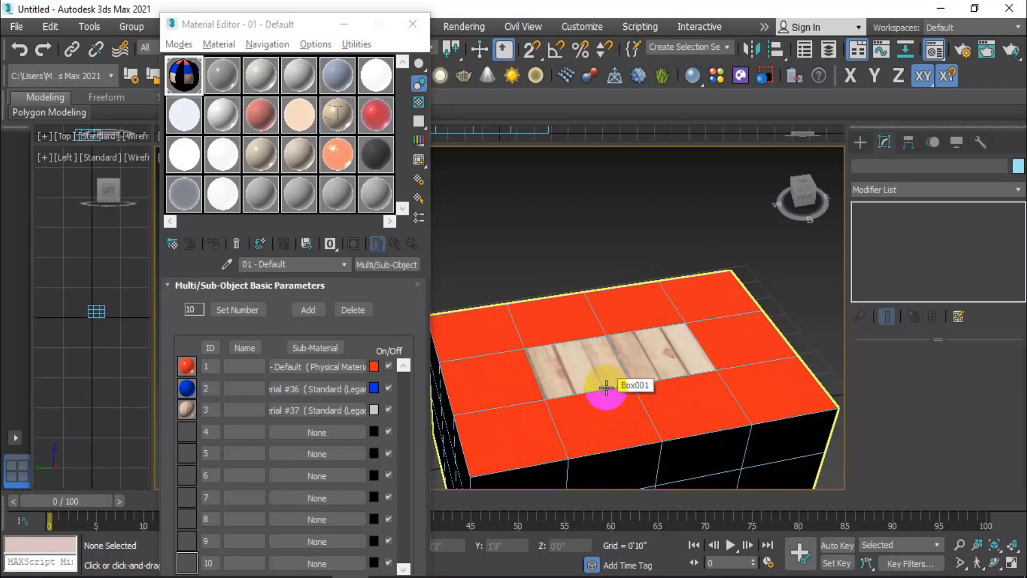
{"action": "left_click", "coordinate": [413, 24]}
{"action": "left_click", "coordinate": [604, 316]}
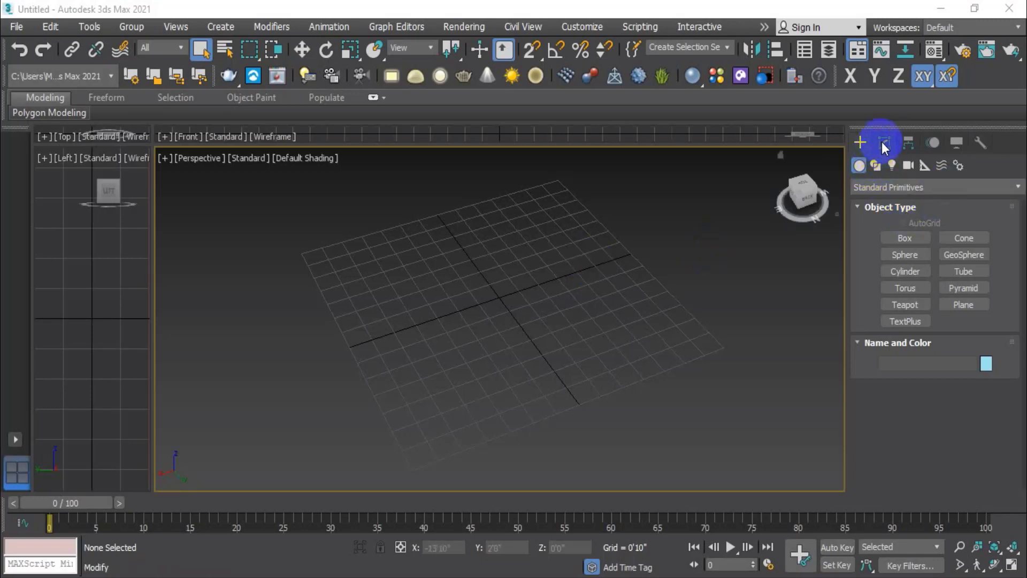
Step: Create a Sliding window near the grid's center, about 4'5" wide, 0'6" deep and 5'2" high
{"action": "left_click", "coordinate": [884, 185]}
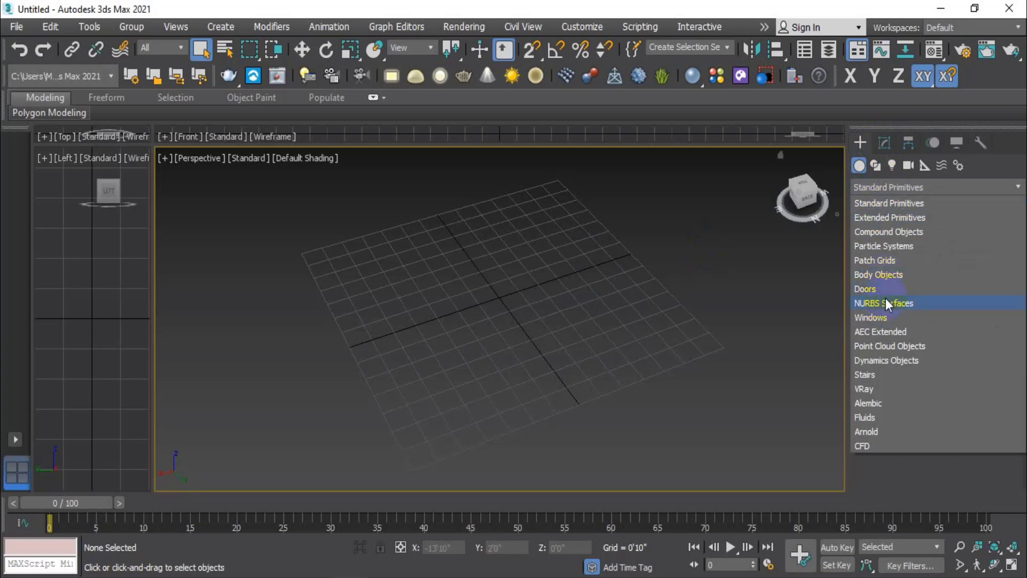
{"action": "left_click", "coordinate": [888, 315]}
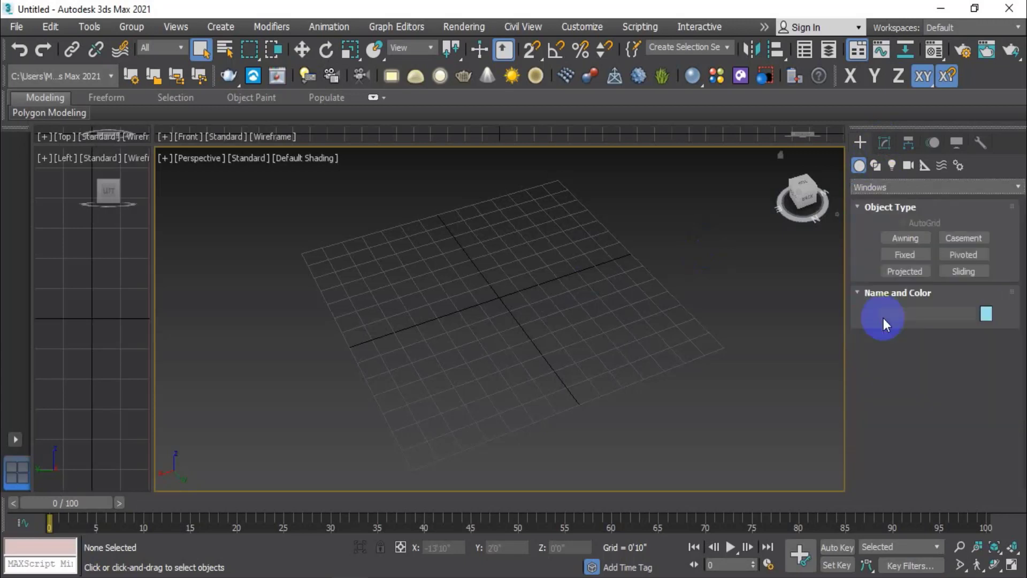
{"action": "left_click", "coordinate": [962, 271]}
{"action": "left_click_drag", "start_coordinate": [541, 287], "coordinate": [427, 321]}
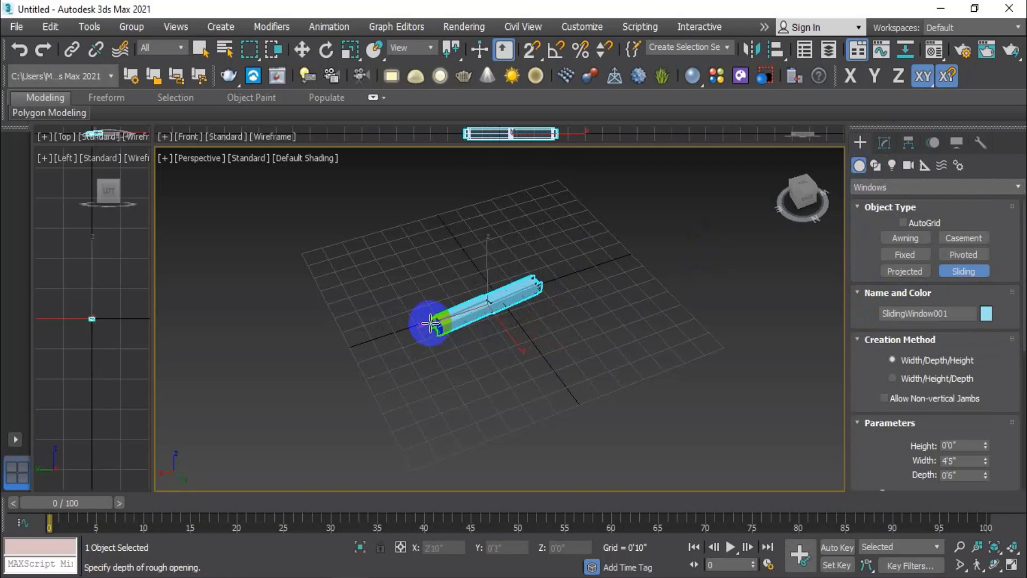
{"action": "left_click", "coordinate": [430, 324]}
{"action": "left_click", "coordinate": [419, 167]}
{"action": "scroll", "coordinate": [511, 235], "scroll_direction": "up", "scroll_amount": 2}
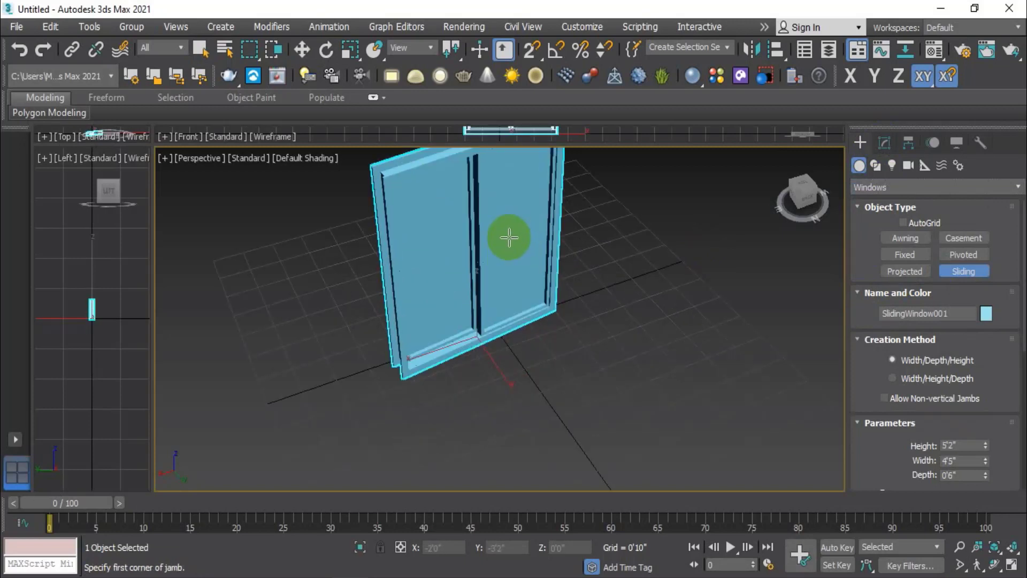
{"action": "middle_click_drag", "start_coordinate": [509, 237], "coordinate": [495, 293], "text": "alt"}
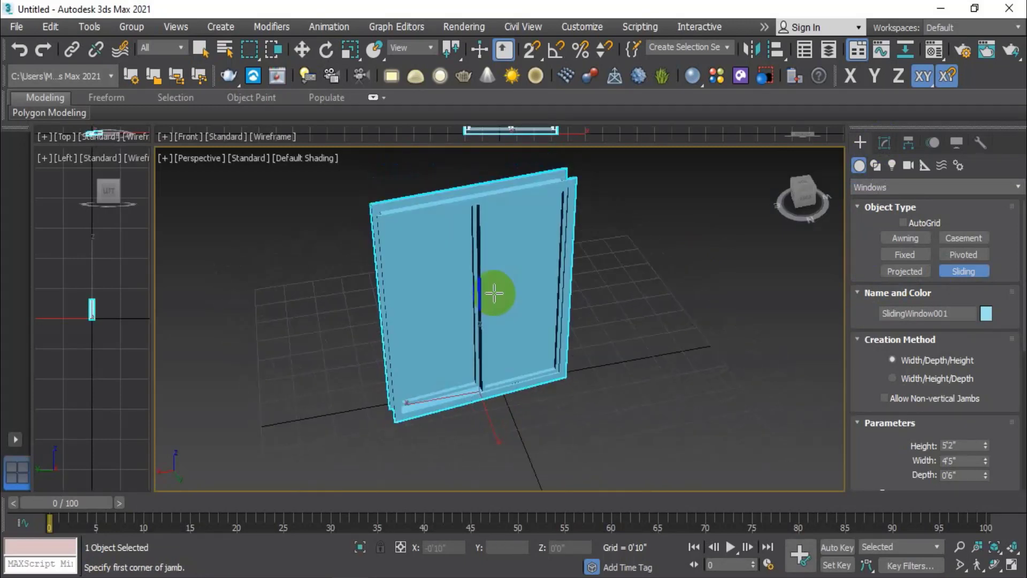
Step: Try the Hung opening option on the sliding window
{"action": "scroll", "coordinate": [891, 436], "scroll_direction": "down", "scroll_amount": 3}
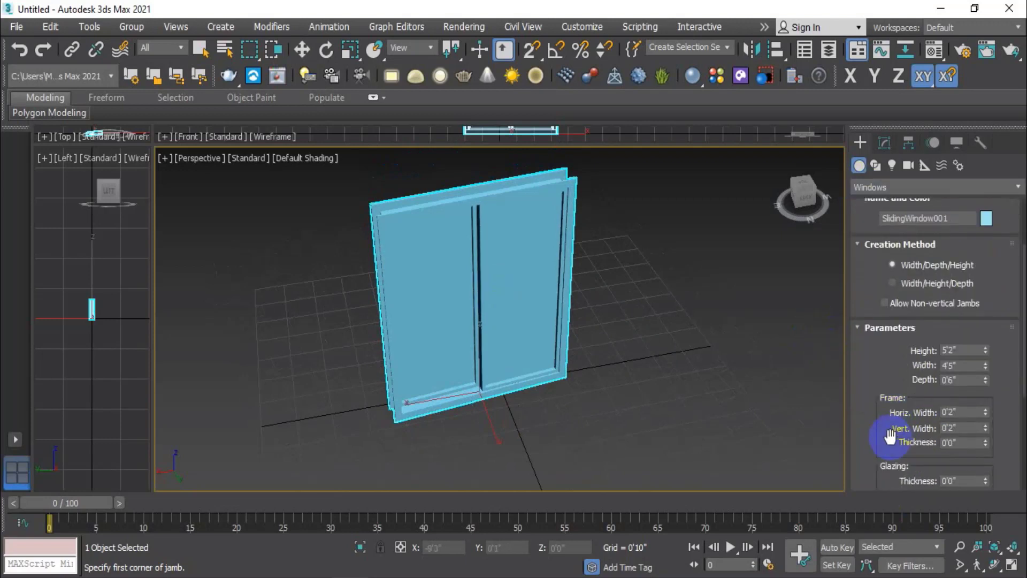
{"action": "scroll", "coordinate": [890, 436], "scroll_direction": "down", "scroll_amount": 6}
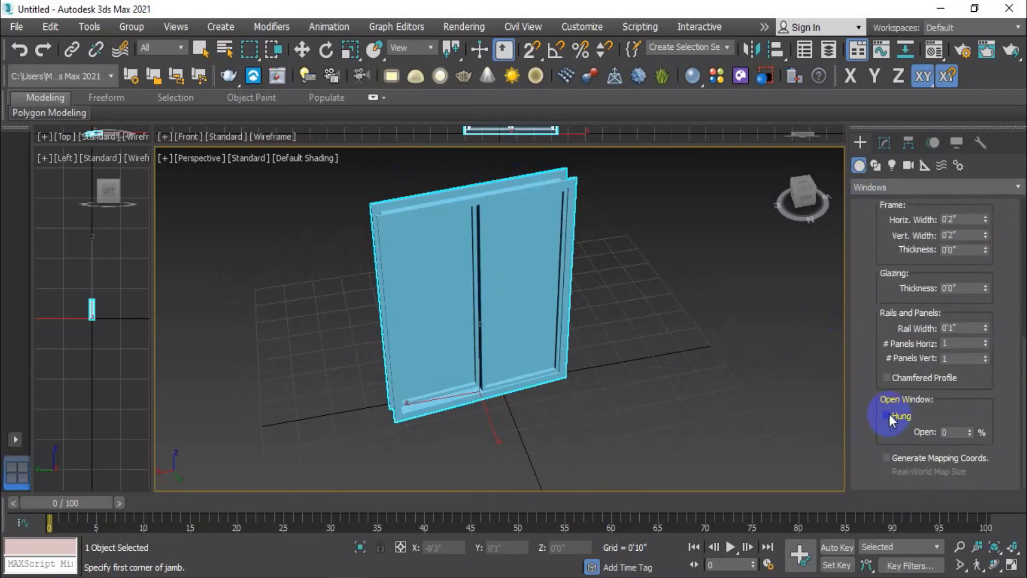
{"action": "left_click", "coordinate": [887, 416]}
{"action": "left_click", "coordinate": [886, 415]}
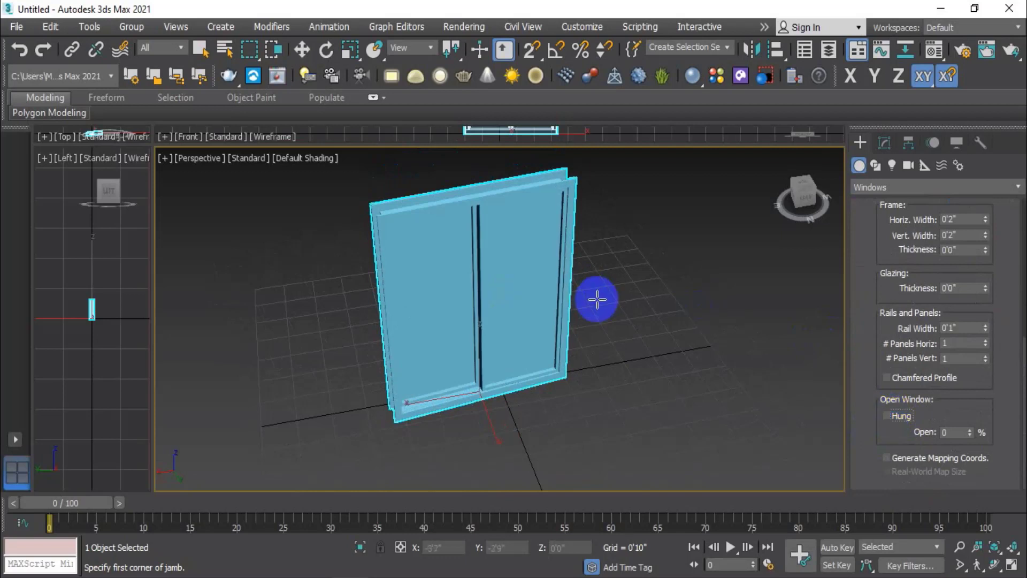
{"action": "middle_click_drag", "start_coordinate": [532, 290], "coordinate": [543, 298]}
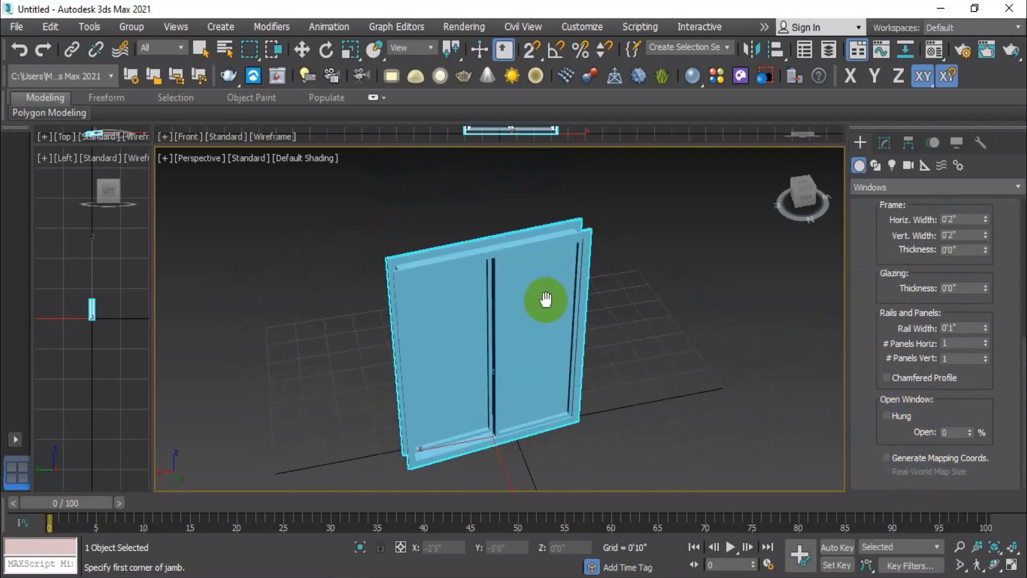
Step: End window creation and change the 03 - Default material to Multi/Sub-Object in the Material Editor, discarding the old material
{"action": "left_click", "coordinate": [201, 49]}
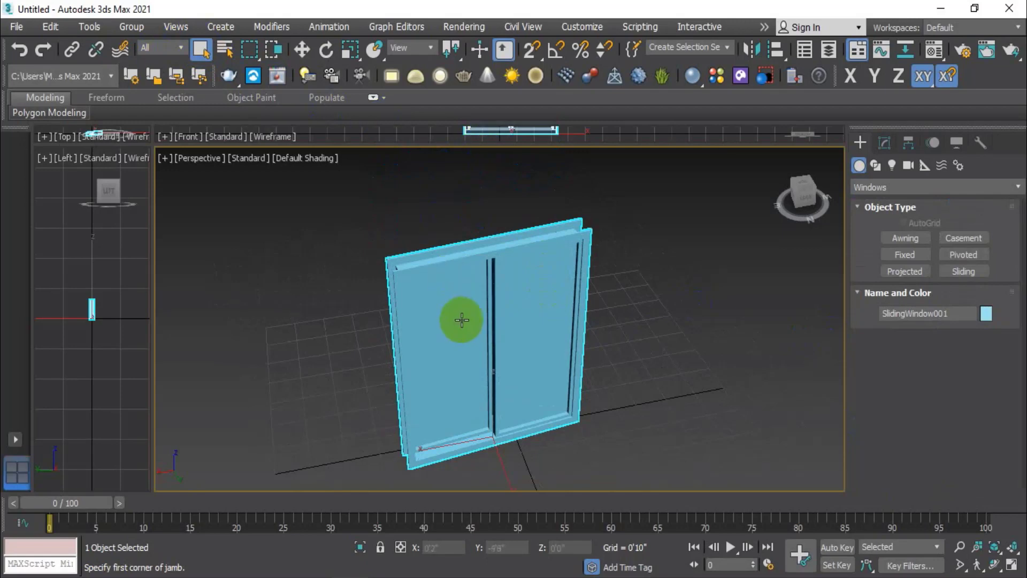
{"action": "key", "text": "m"}
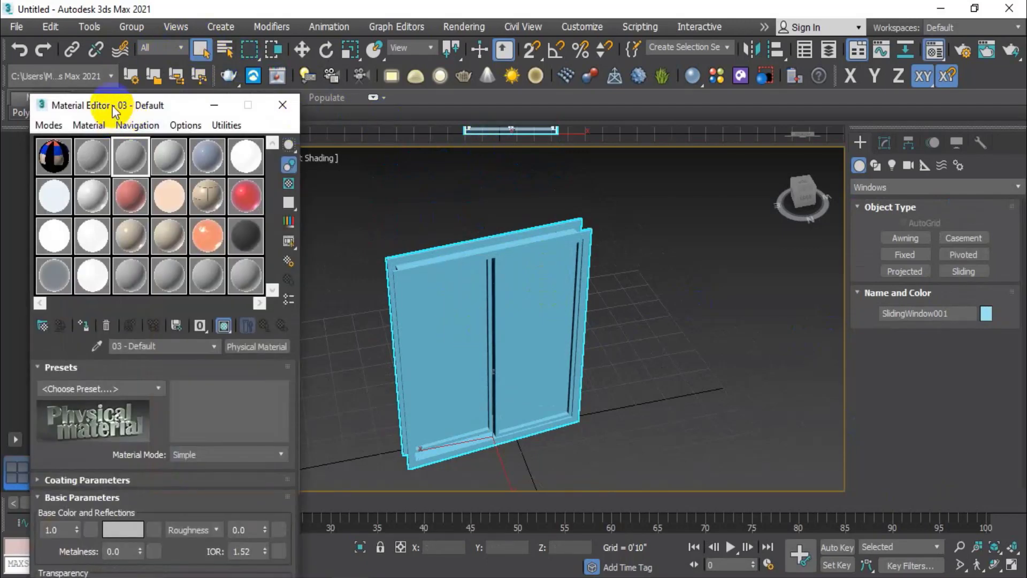
{"action": "left_click_drag", "start_coordinate": [114, 110], "coordinate": [130, 28]}
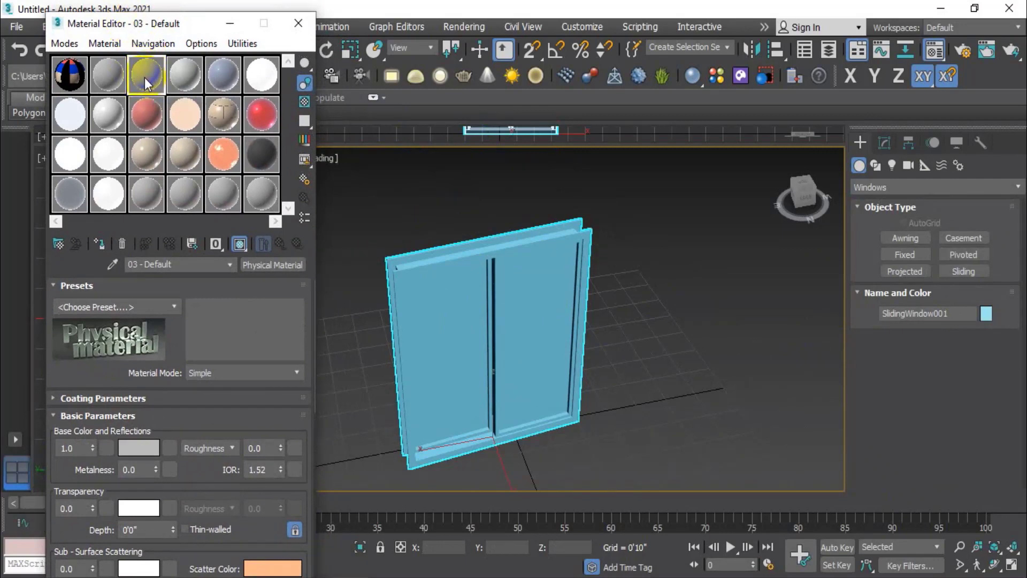
{"action": "left_click", "coordinate": [269, 262]}
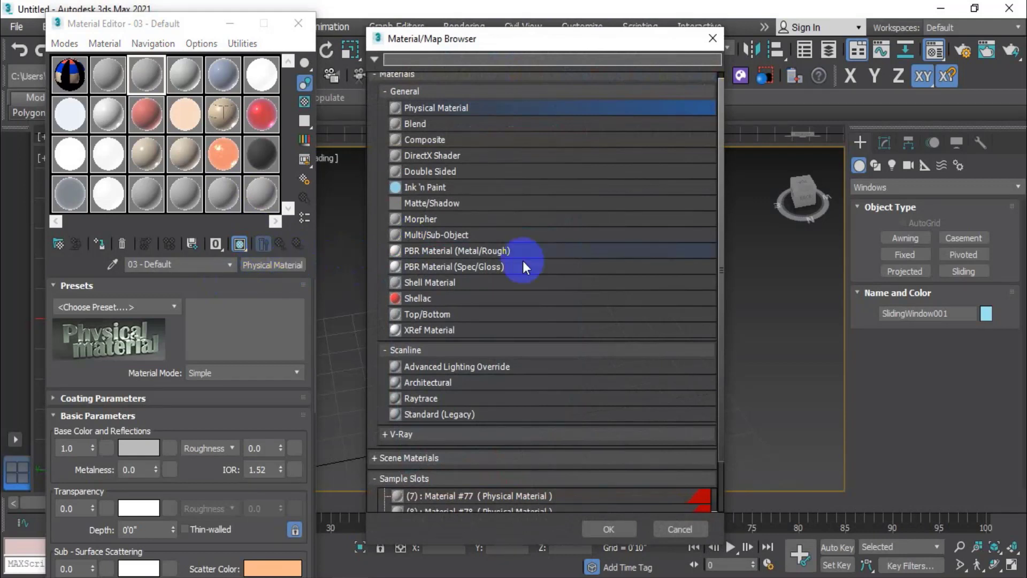
{"action": "left_click", "coordinate": [478, 236]}
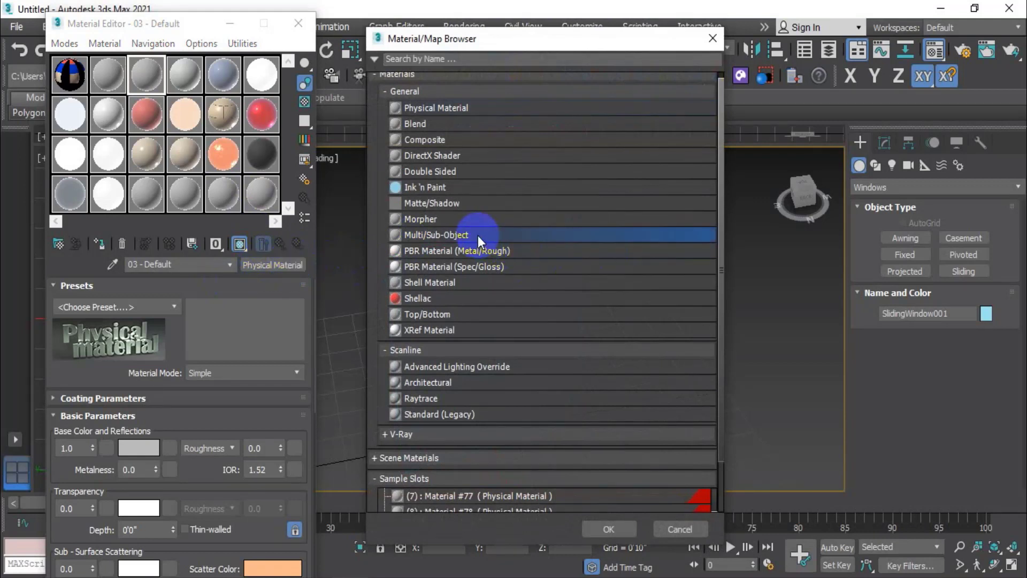
{"action": "left_click", "coordinate": [609, 527]}
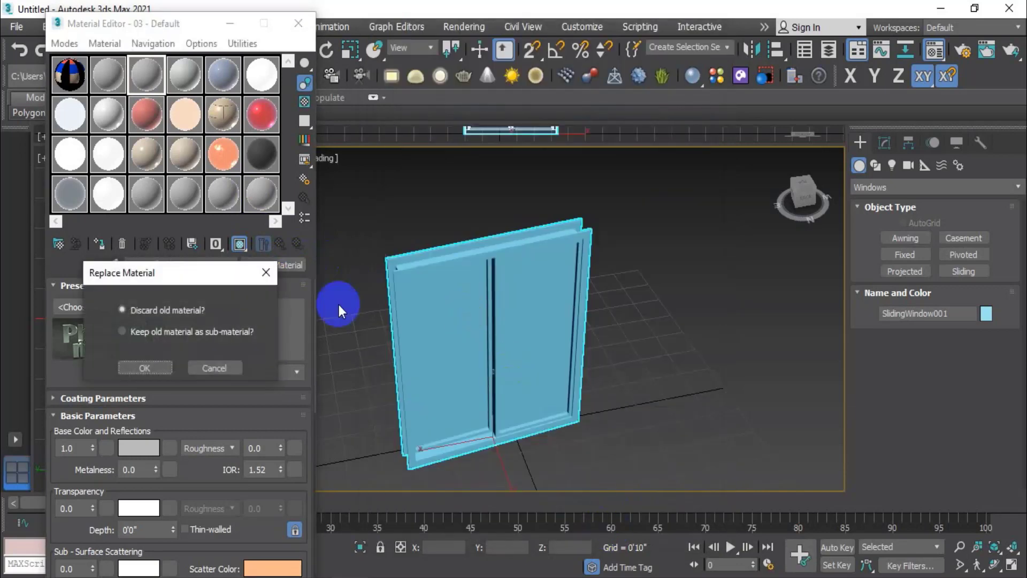
{"action": "left_click", "coordinate": [157, 373]}
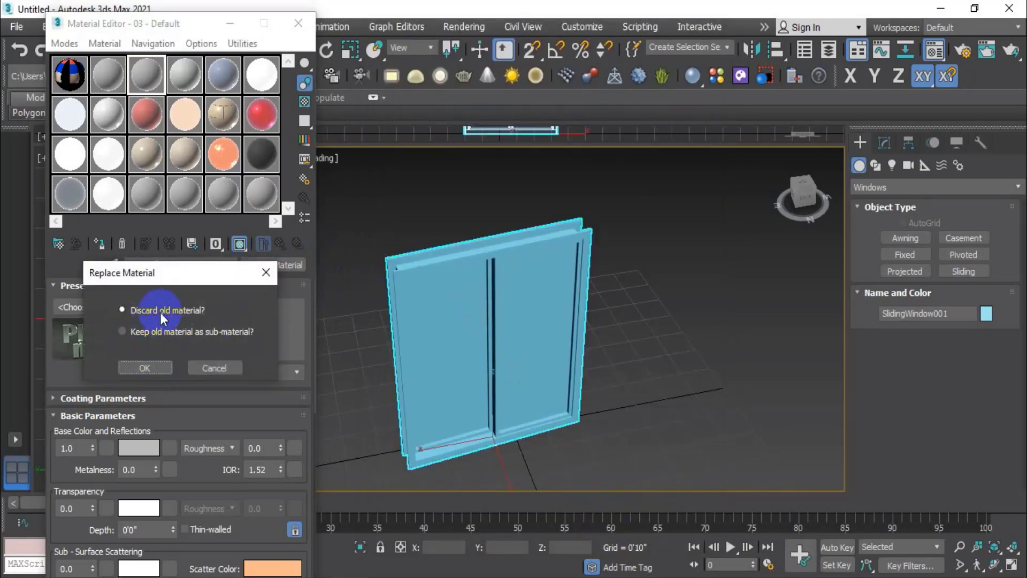
{"action": "left_click", "coordinate": [140, 368]}
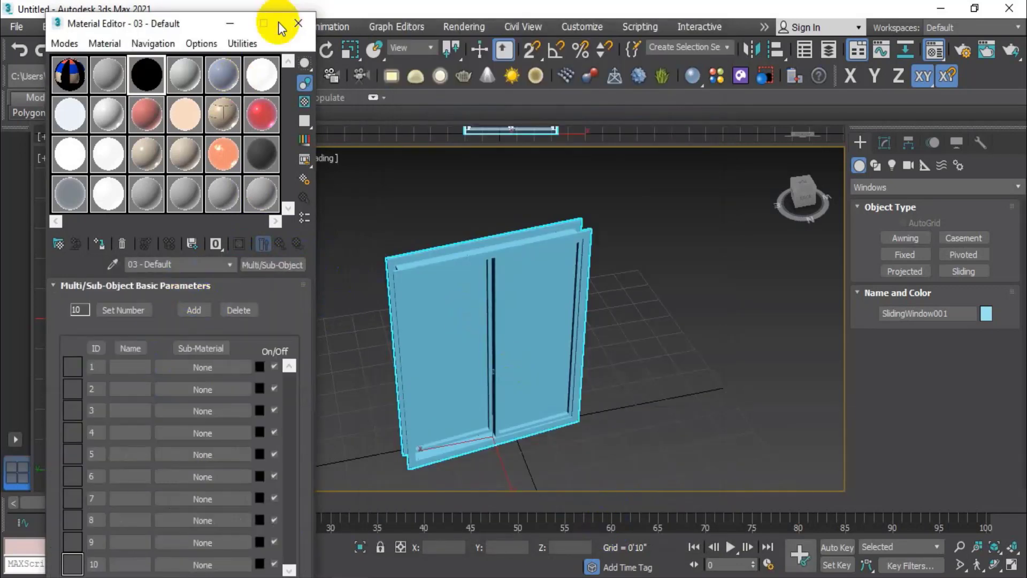
Step: Assign a Standard (Legacy) material to sub-material ID 1 of the 03 - Default Multi/Sub-Object material
{"action": "left_click", "coordinate": [223, 373]}
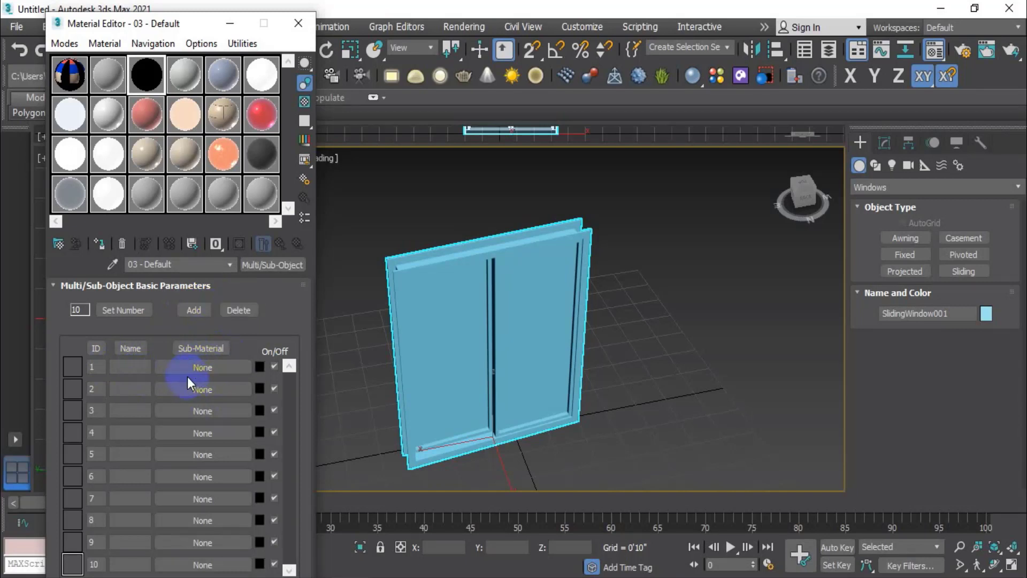
{"action": "left_click", "coordinate": [201, 369]}
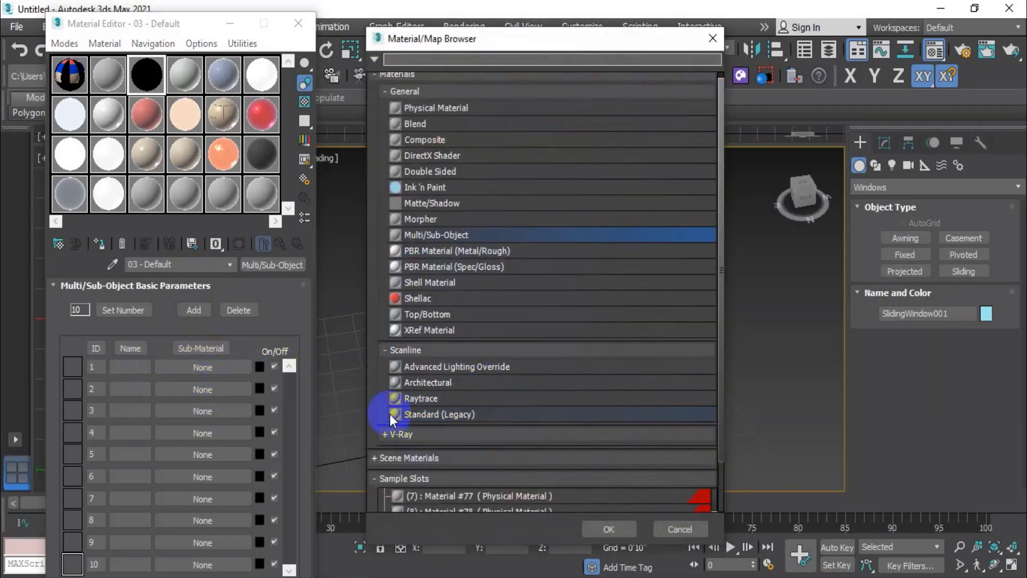
{"action": "left_click", "coordinate": [396, 351]}
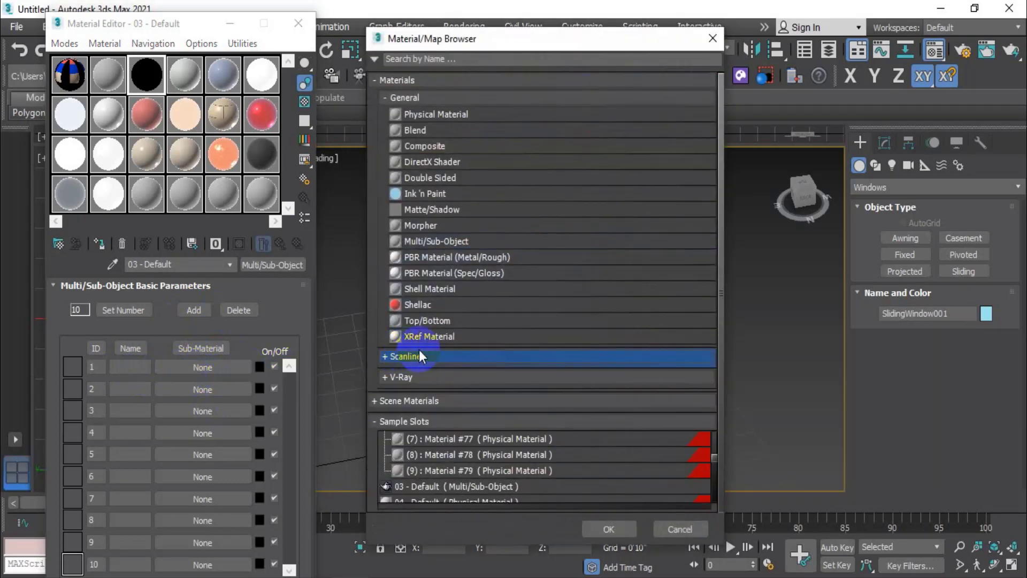
{"action": "left_click", "coordinate": [383, 357]}
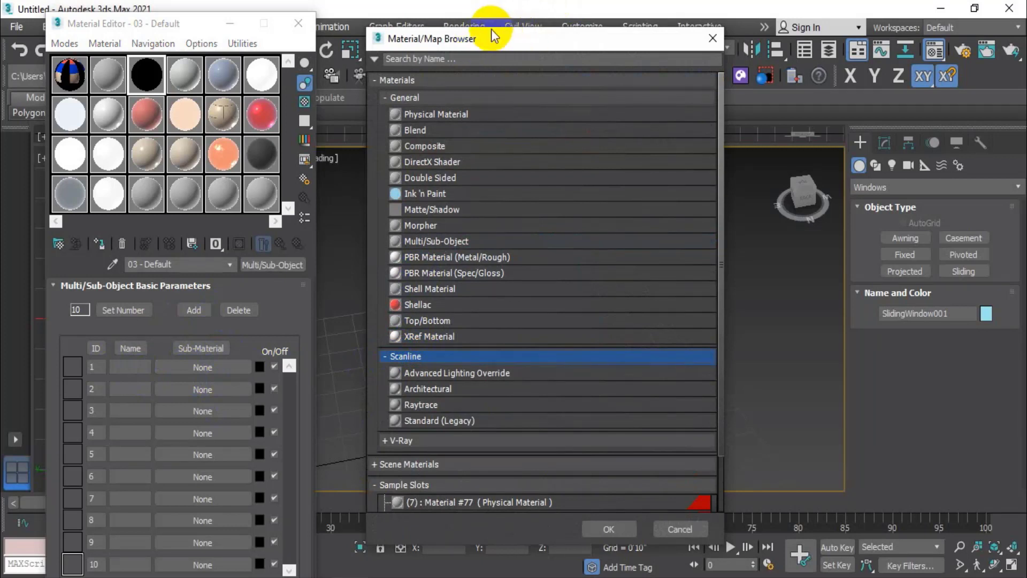
{"action": "left_click_drag", "start_coordinate": [494, 40], "coordinate": [473, 24]}
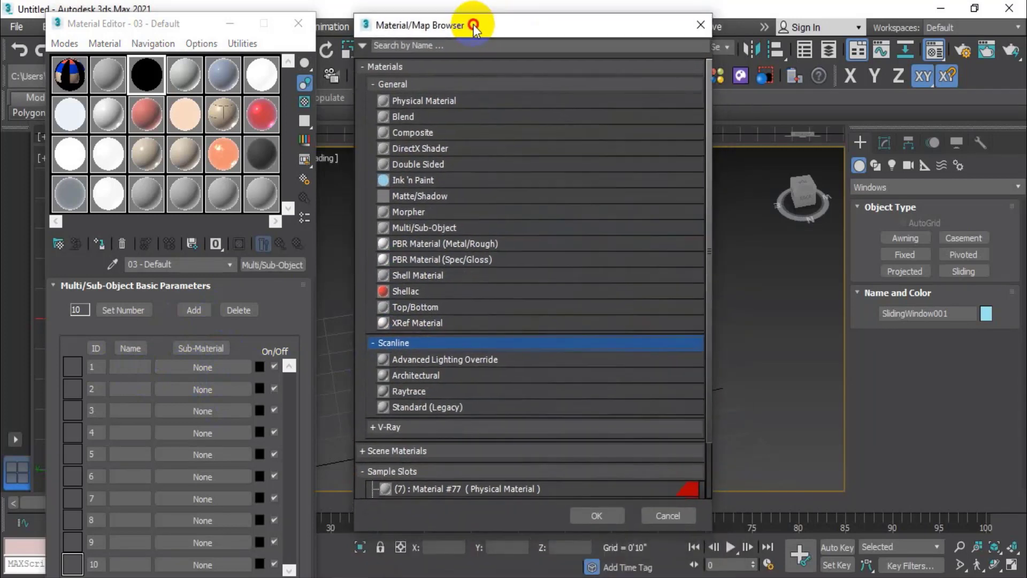
{"action": "left_click", "coordinate": [461, 406]}
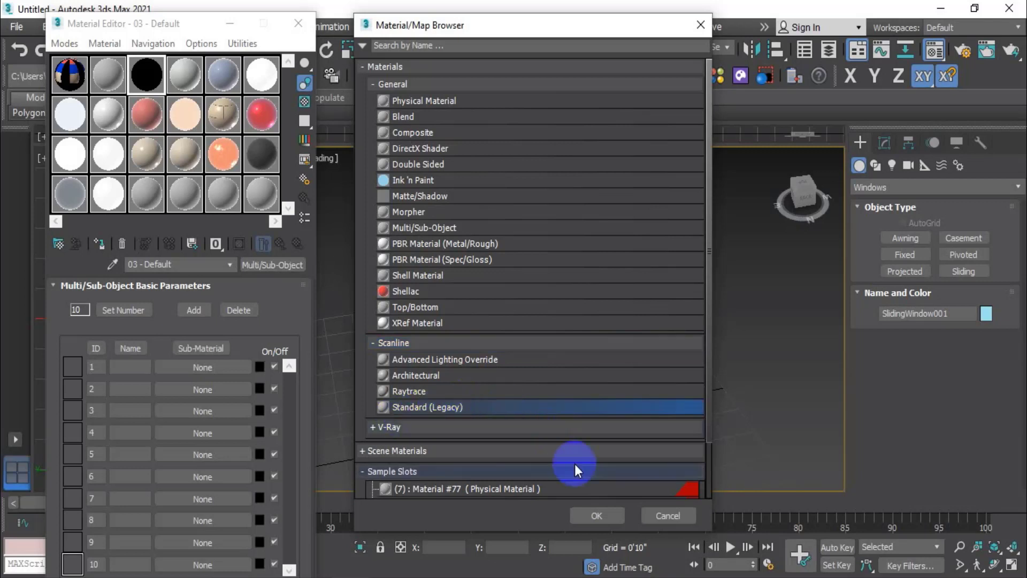
{"action": "left_click", "coordinate": [589, 517]}
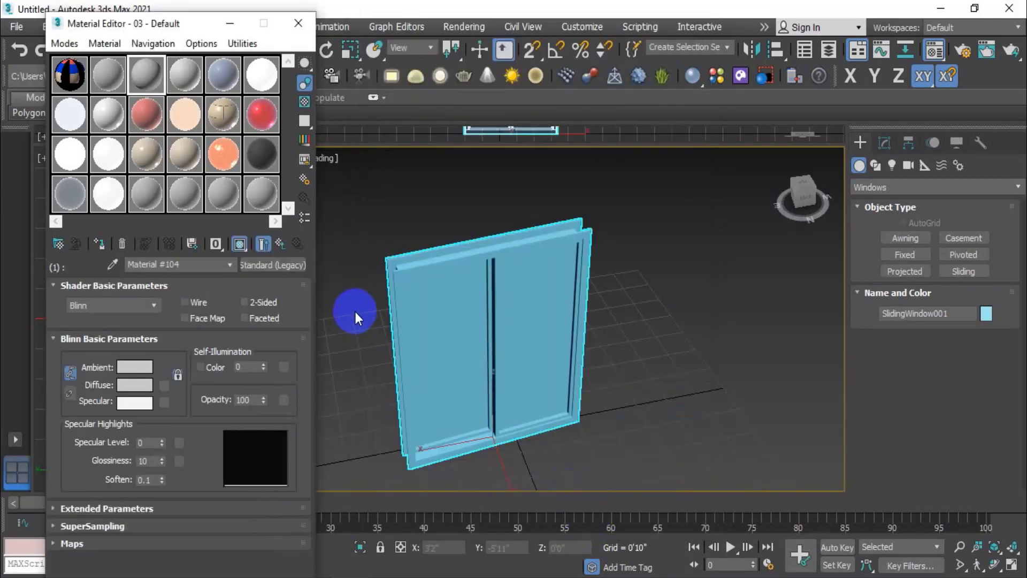
Step: Set sub-material 1's diffuse color to pure red (255, 0, 0) and return to the parent material
{"action": "left_click", "coordinate": [140, 385]}
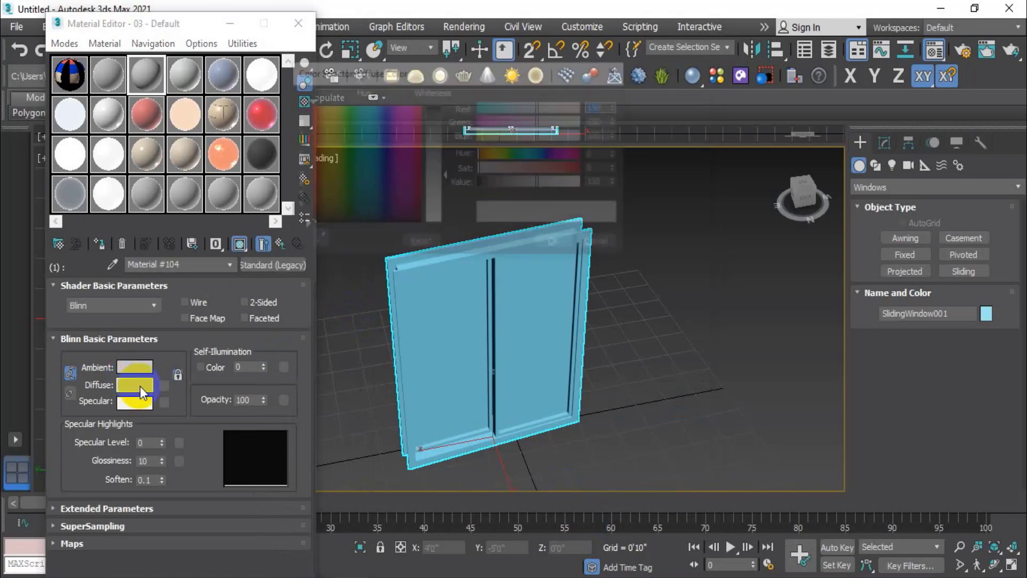
{"action": "left_click", "coordinate": [306, 104]}
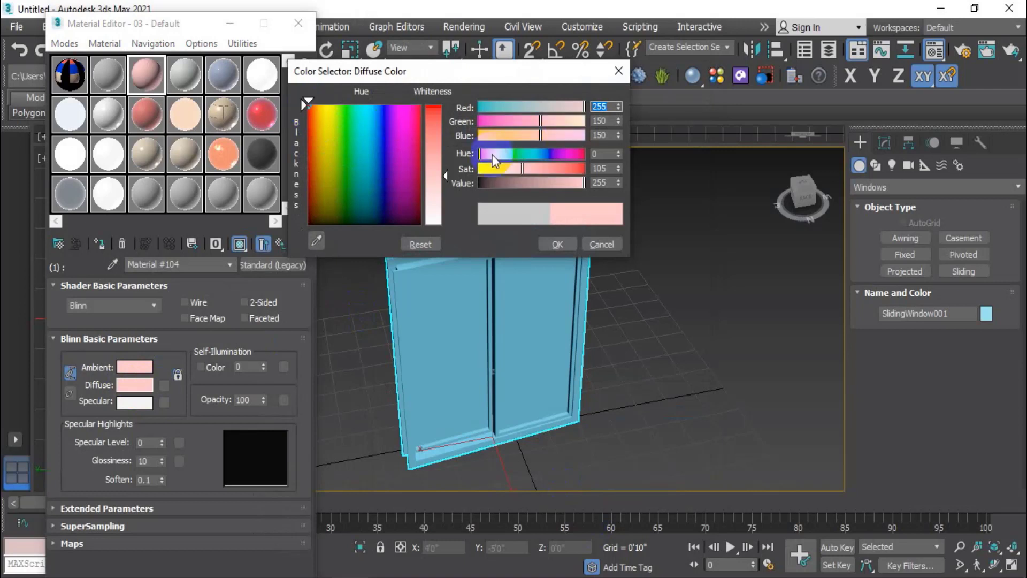
{"action": "left_click_drag", "start_coordinate": [441, 177], "coordinate": [444, 105]}
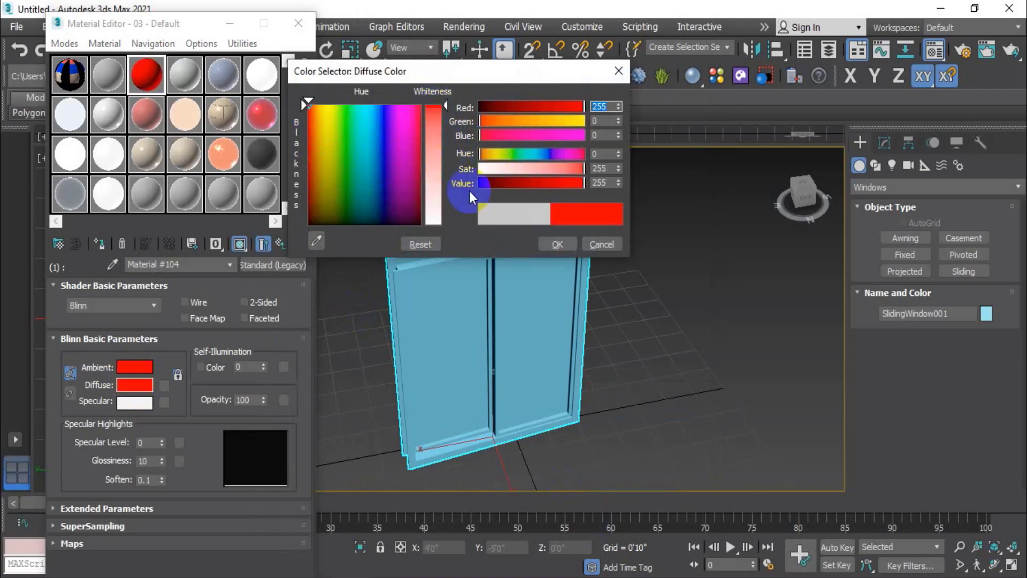
{"action": "left_click", "coordinate": [556, 244]}
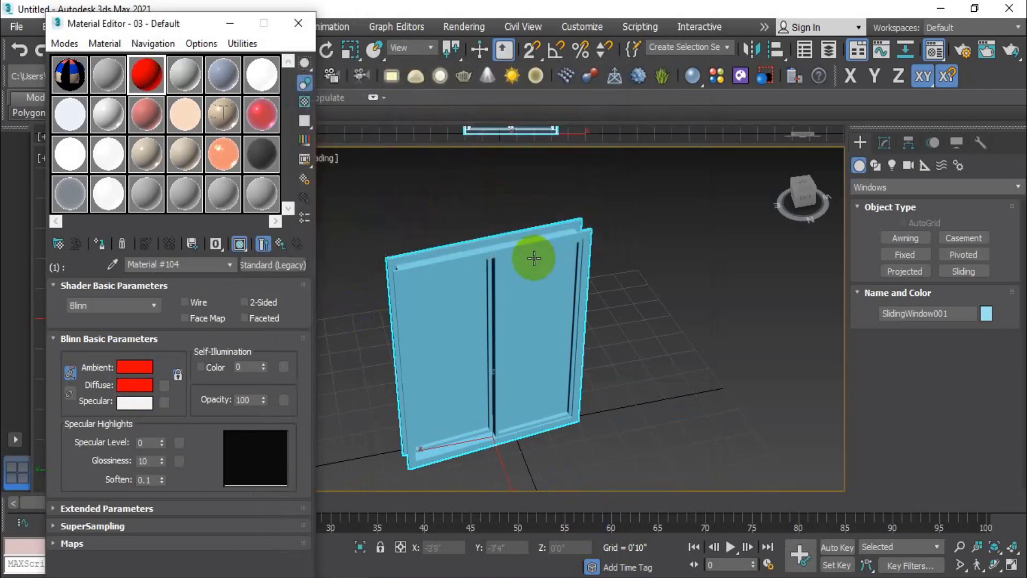
{"action": "left_click", "coordinate": [278, 242]}
Step: Make sub-material ID 2 a Standard (Legacy) material with an orange diffuse color, about RGB 225, 116, 0, and return to the parent material
{"action": "left_click", "coordinate": [202, 390]}
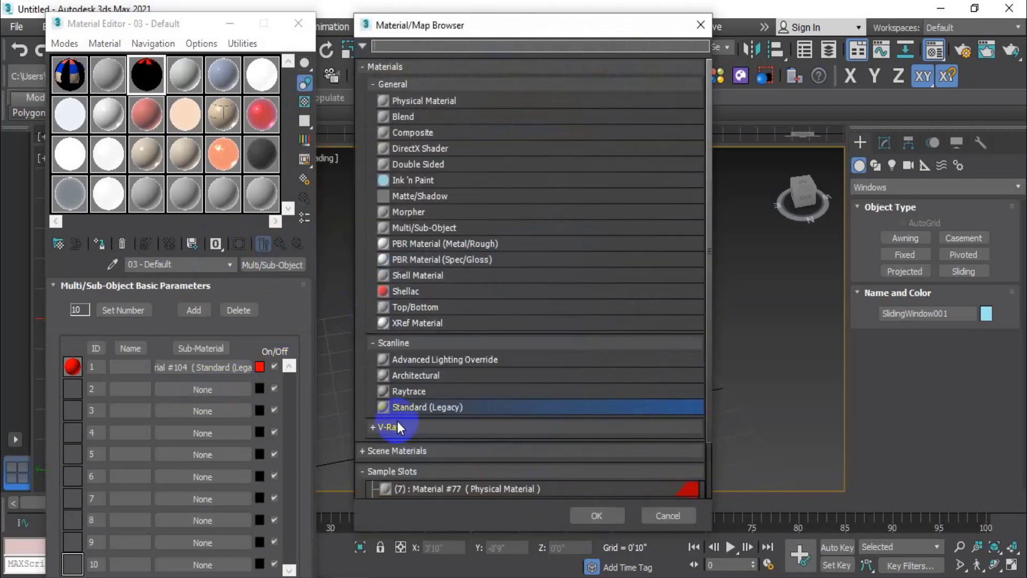
{"action": "left_click", "coordinate": [600, 515]}
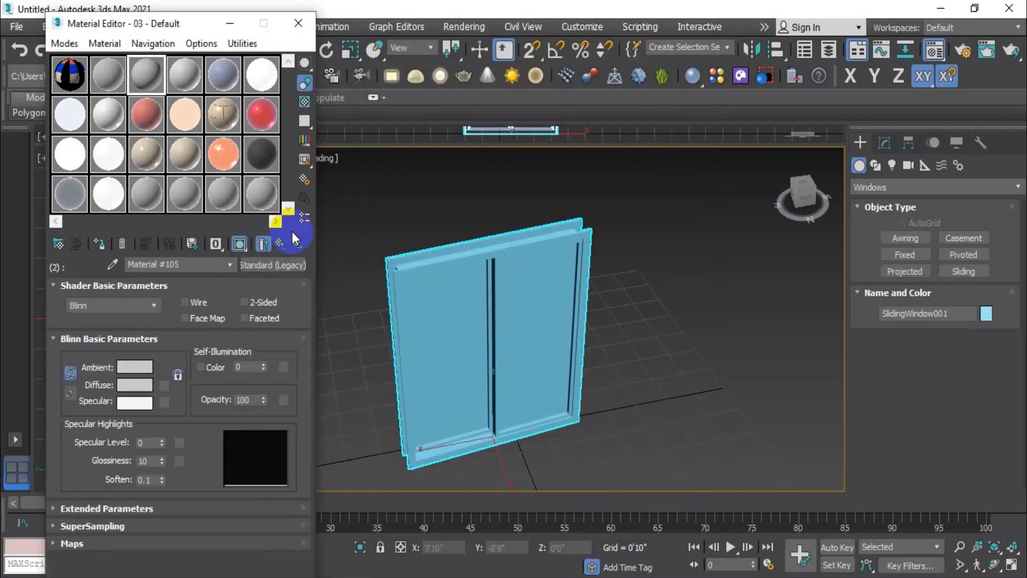
{"action": "left_click", "coordinate": [129, 387]}
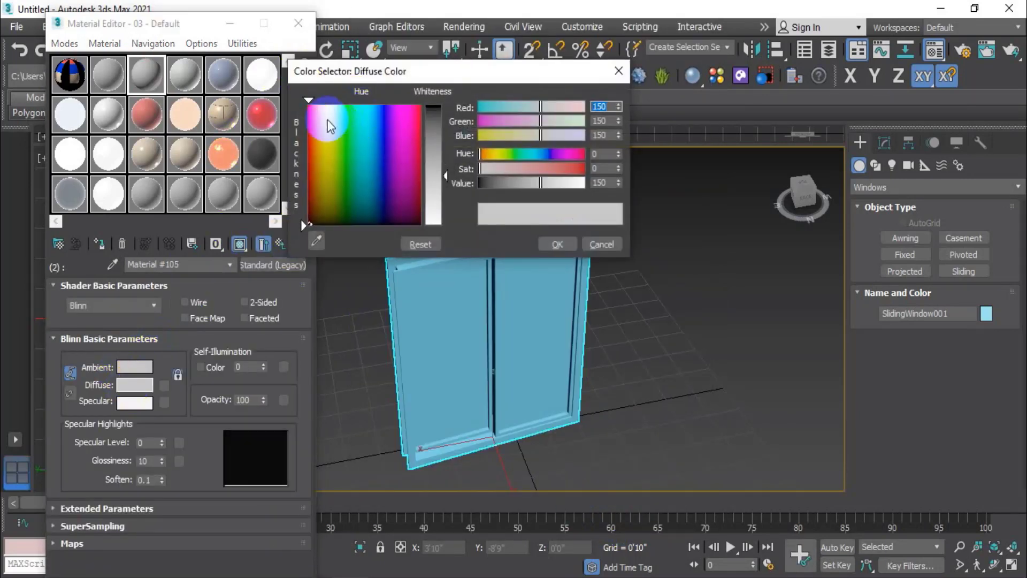
{"action": "mouse_move", "coordinate": [327, 120]}
{"action": "left_mouse_down"}
{"action": "mouse_move", "coordinate": [324, 103]}
{"action": "mouse_move", "coordinate": [318, 119]}
{"action": "left_mouse_up"}
{"action": "left_click_drag", "start_coordinate": [447, 173], "coordinate": [447, 110]}
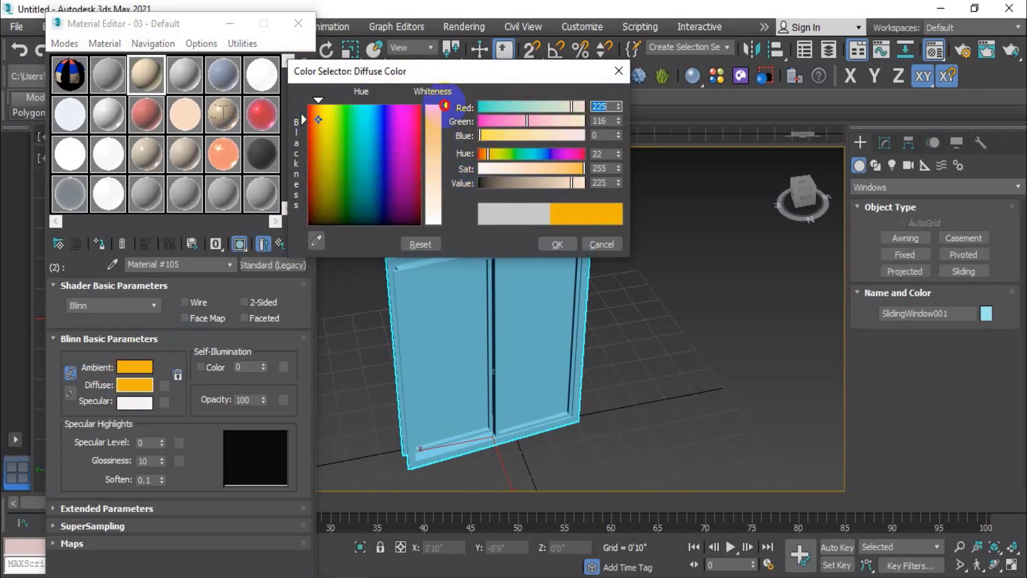
{"action": "left_click", "coordinate": [553, 244]}
{"action": "left_click", "coordinate": [251, 300]}
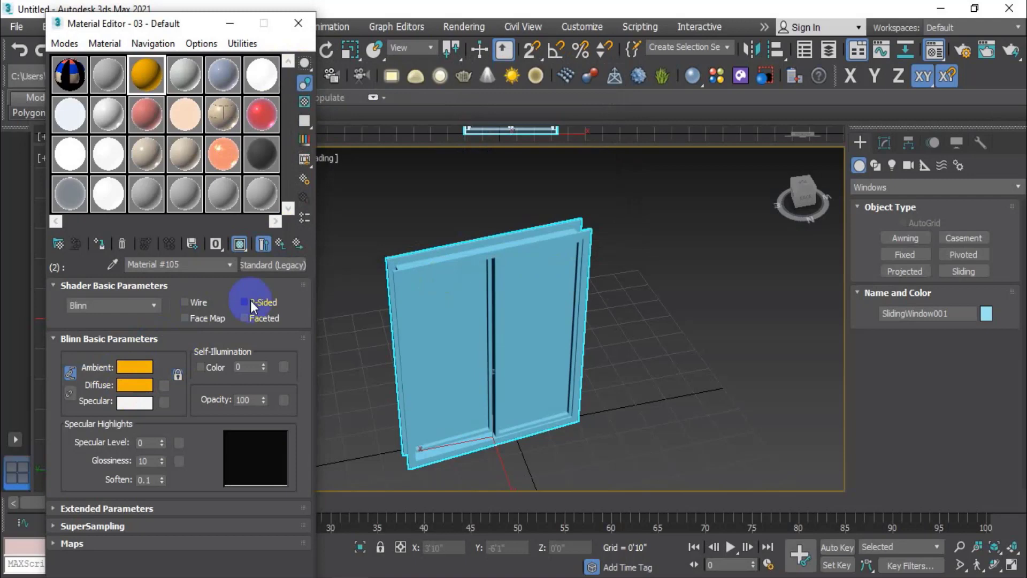
{"action": "left_click", "coordinate": [280, 244]}
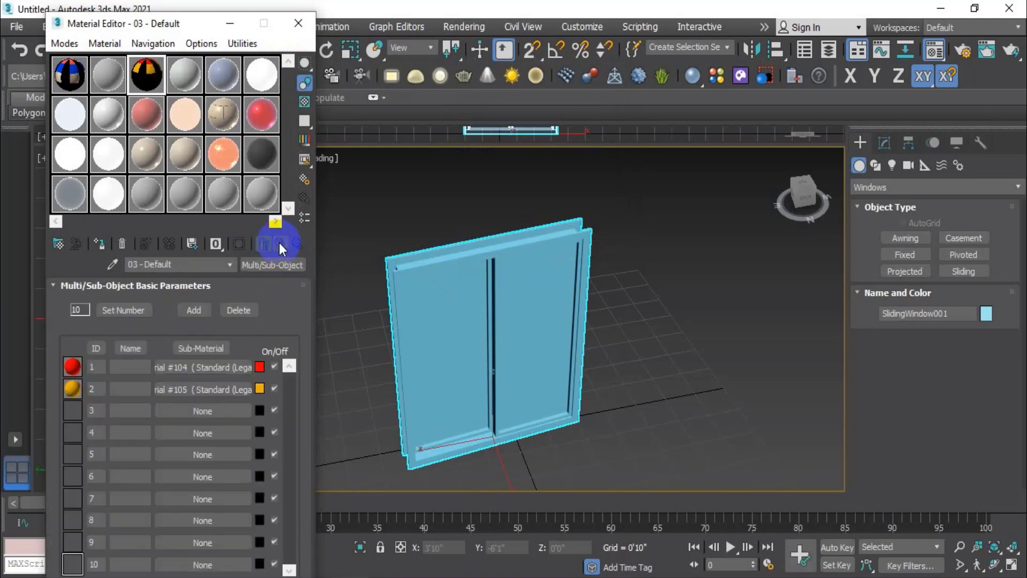
Step: Make sub-material ID 3 a Standard (Legacy) material with a bright blue diffuse color, about RGB 0, 162, 255, and return to the parent
{"action": "left_click", "coordinate": [211, 410]}
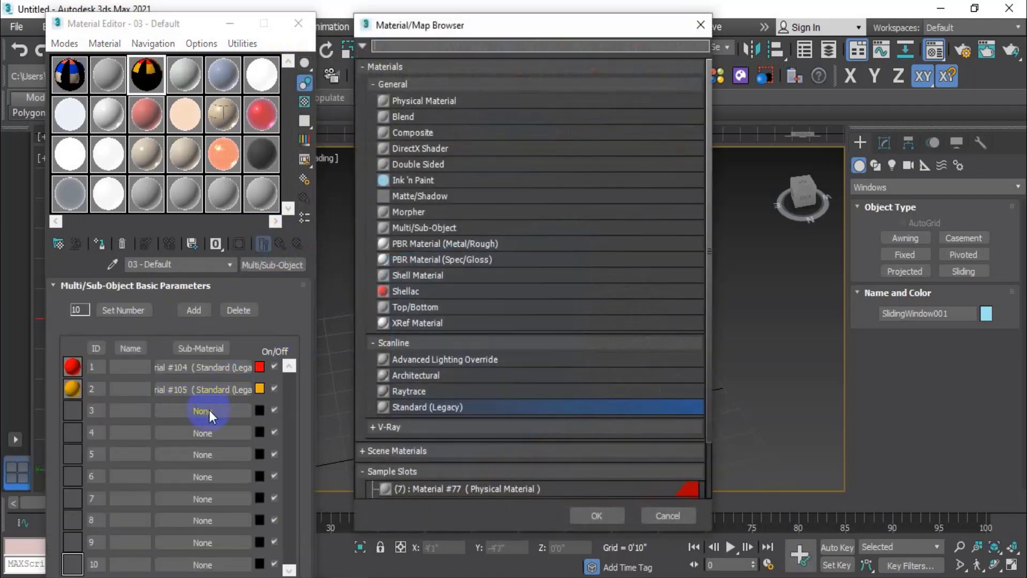
{"action": "left_click", "coordinate": [597, 516]}
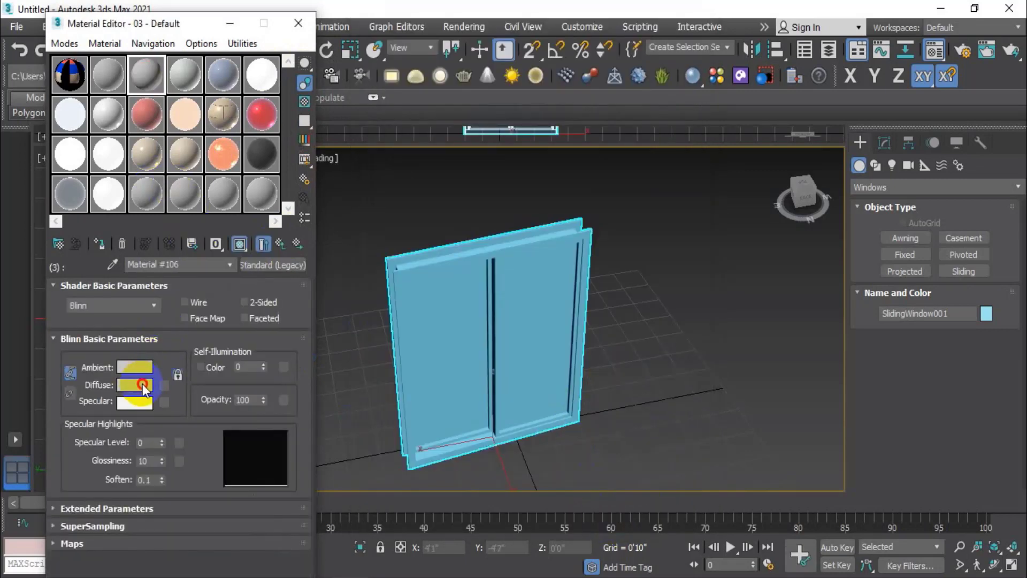
{"action": "left_click", "coordinate": [135, 384]}
{"action": "left_click_drag", "start_coordinate": [352, 121], "coordinate": [371, 105]}
{"action": "left_click_drag", "start_coordinate": [469, 184], "coordinate": [446, 104]}
{"action": "left_click", "coordinate": [554, 245]}
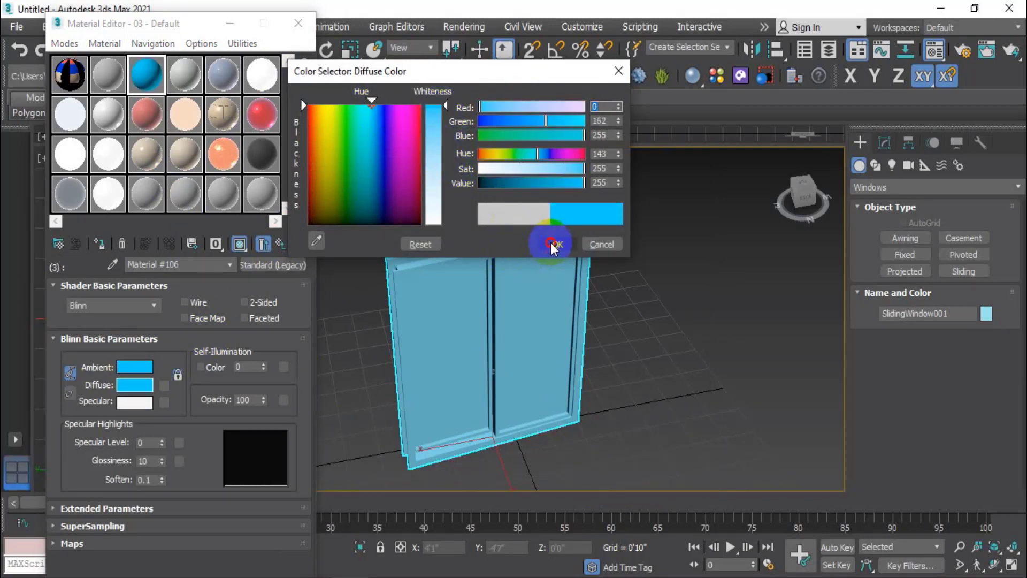
{"action": "left_click", "coordinate": [271, 244]}
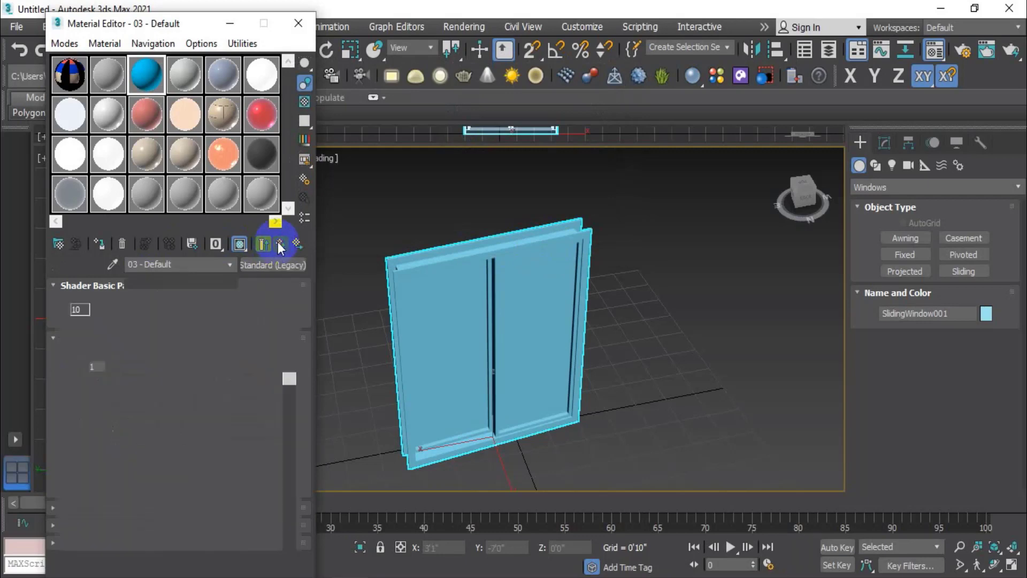
Step: Assign a Standard (Legacy) material to sub-material ID 4
{"action": "left_click", "coordinate": [213, 432]}
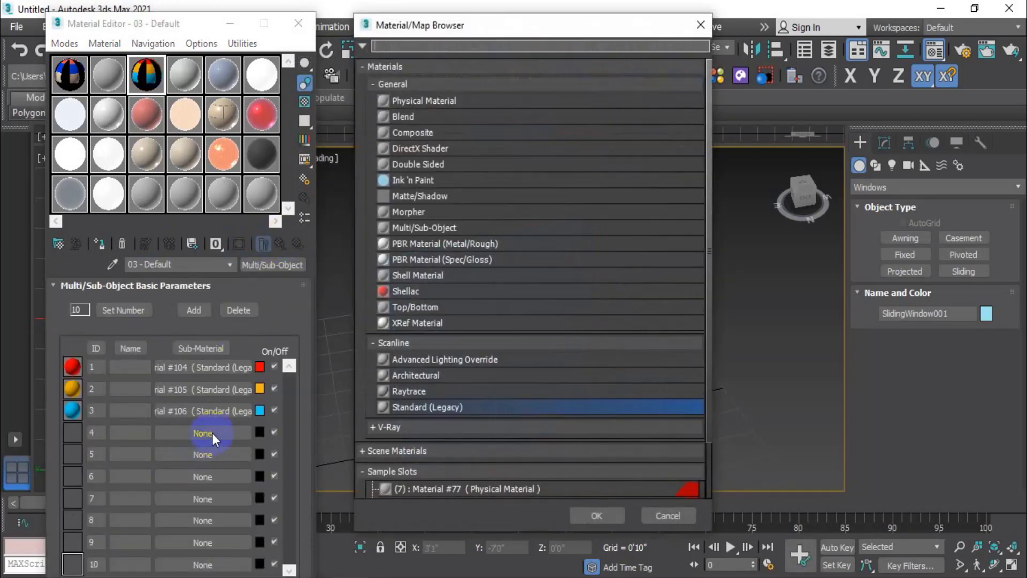
{"action": "left_click", "coordinate": [416, 408]}
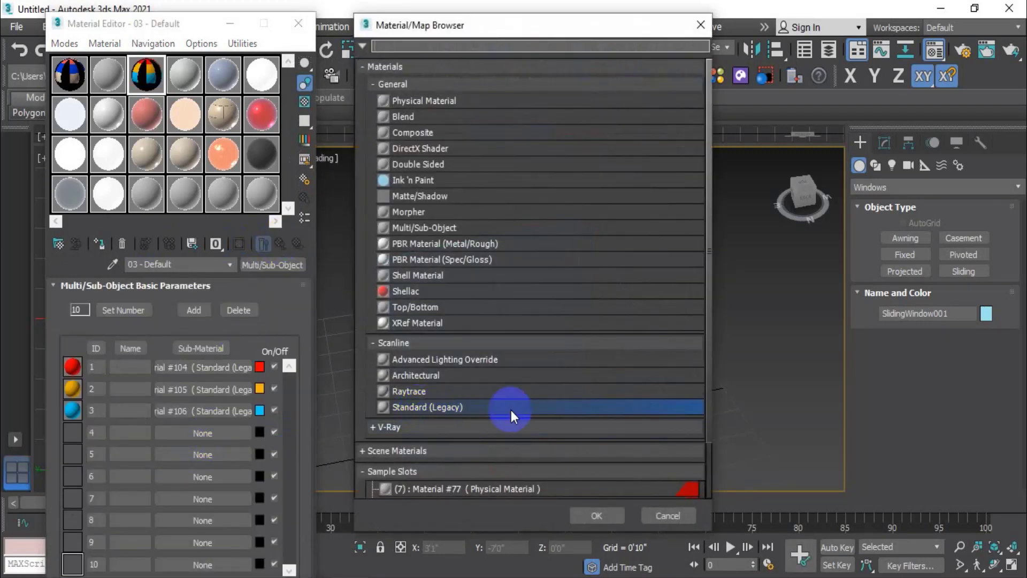
{"action": "left_click", "coordinate": [597, 516]}
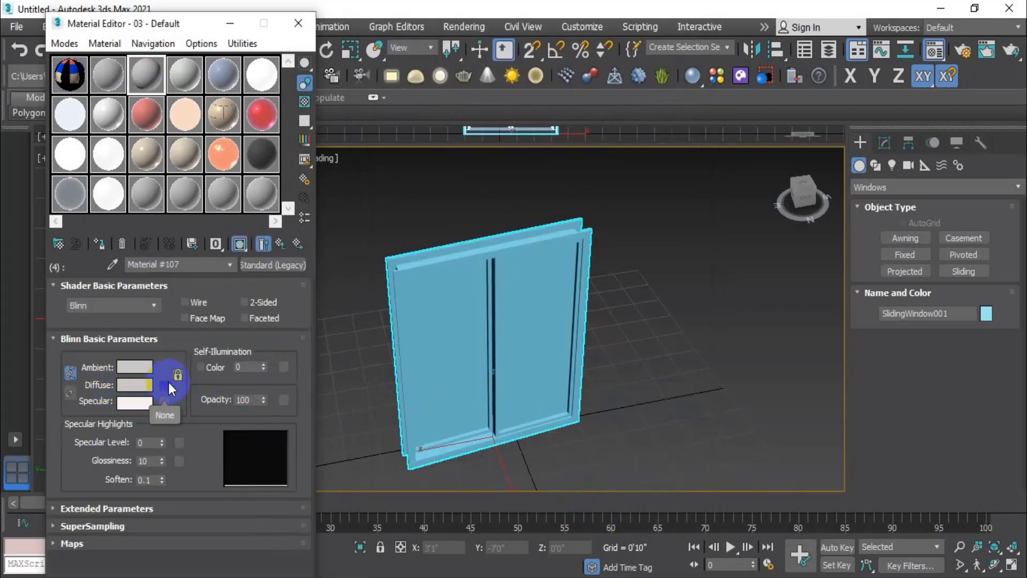
Step: Apply the wood image istoc from the Desktop as a Bitmap map on sub-material 4's diffuse color and return to the Multi/Sub-Object parent
{"action": "left_click", "coordinate": [165, 385]}
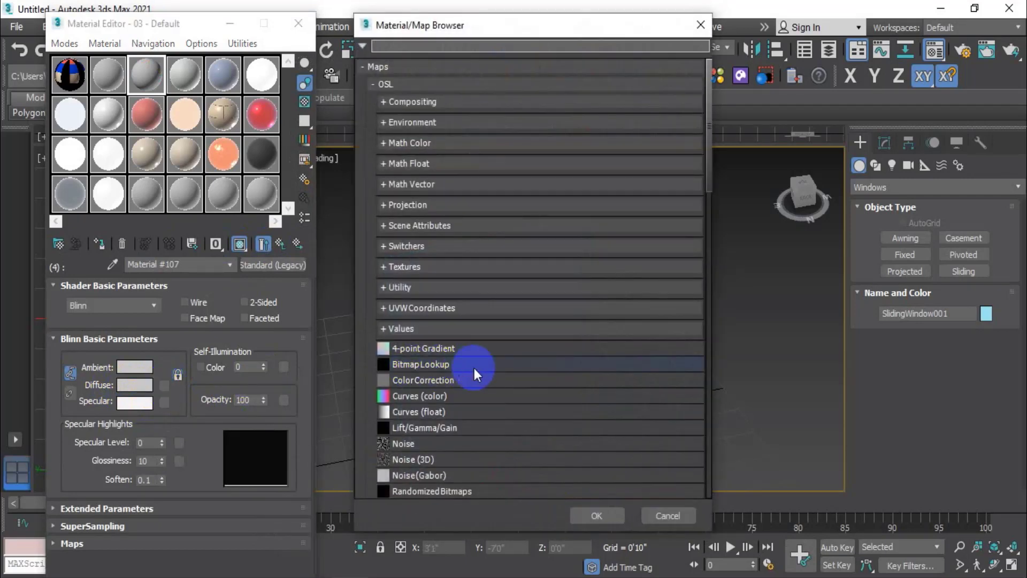
{"action": "scroll", "coordinate": [474, 375], "scroll_direction": "down", "scroll_amount": 2}
{"action": "scroll", "coordinate": [478, 383], "scroll_direction": "down", "scroll_amount": 3}
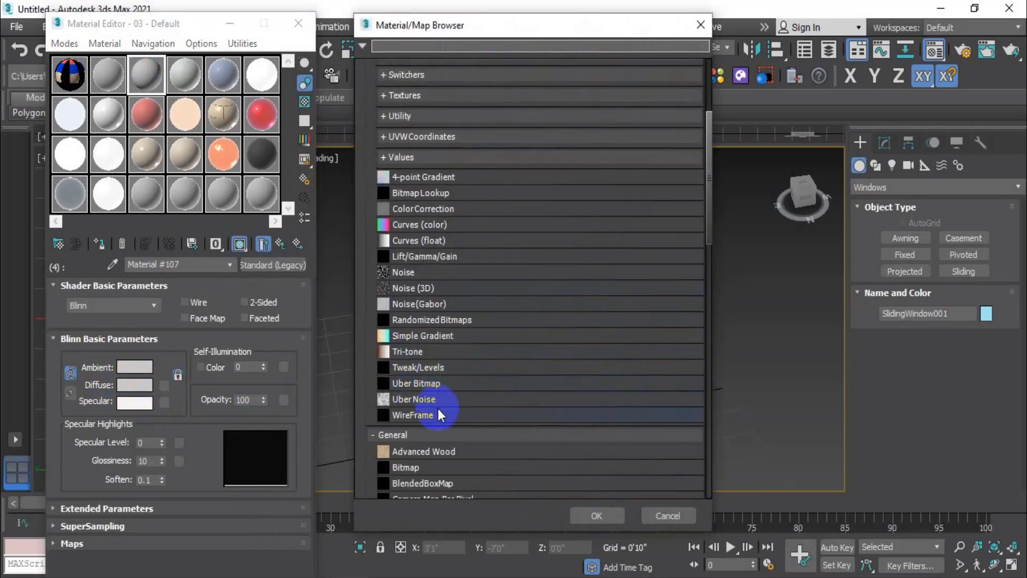
{"action": "scroll", "coordinate": [438, 409], "scroll_direction": "down", "scroll_amount": 1}
{"action": "left_click", "coordinate": [436, 448]}
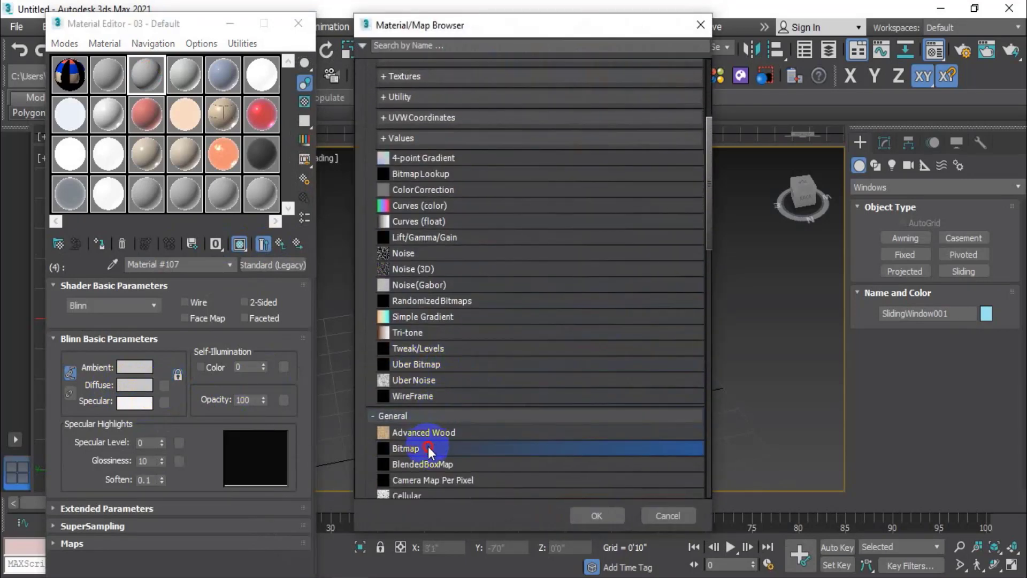
{"action": "left_click", "coordinate": [589, 515]}
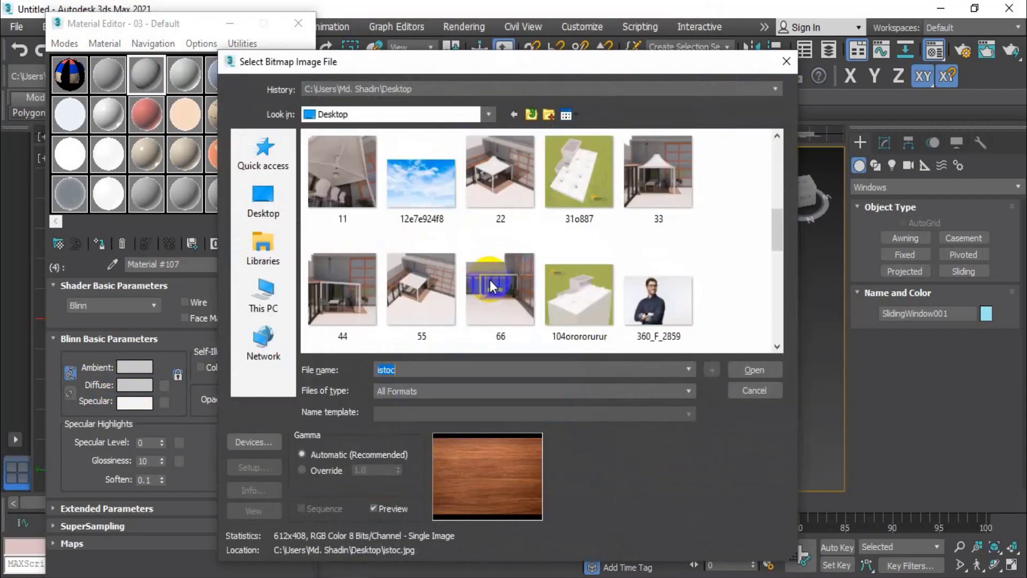
{"action": "scroll", "coordinate": [492, 286], "scroll_direction": "down", "scroll_amount": 2}
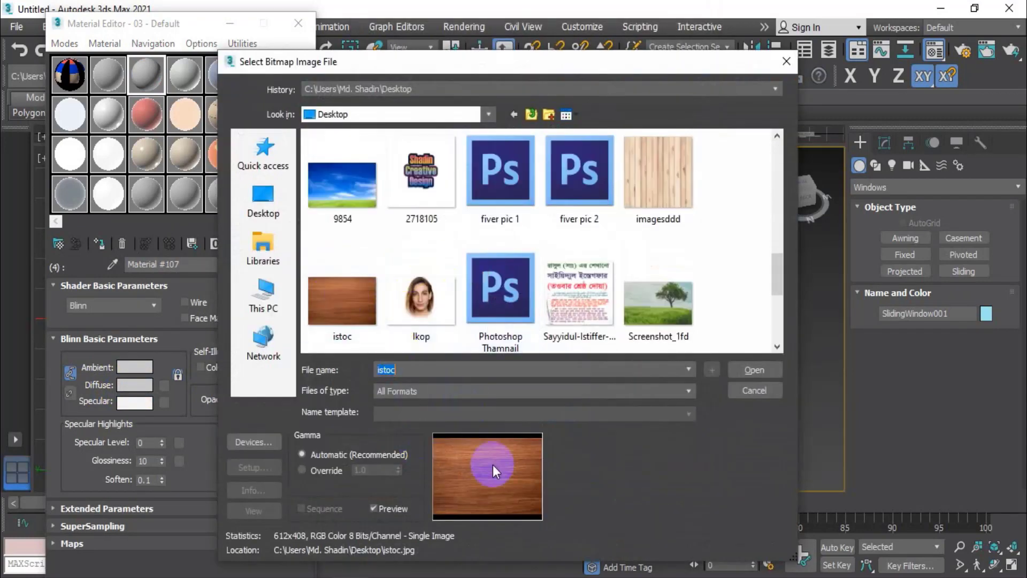
{"action": "left_click", "coordinate": [337, 291]}
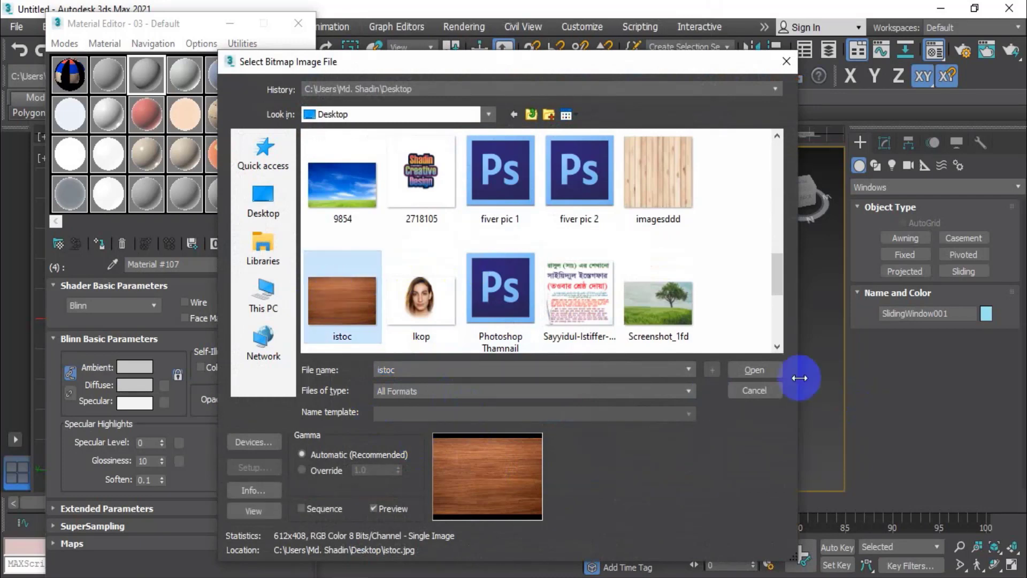
{"action": "left_click", "coordinate": [754, 371]}
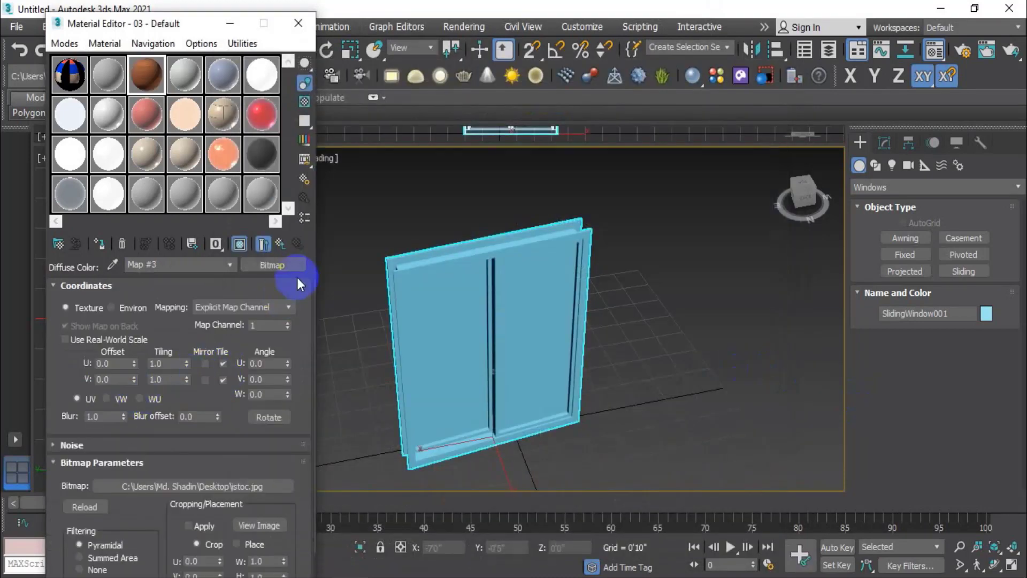
{"action": "left_click", "coordinate": [279, 244]}
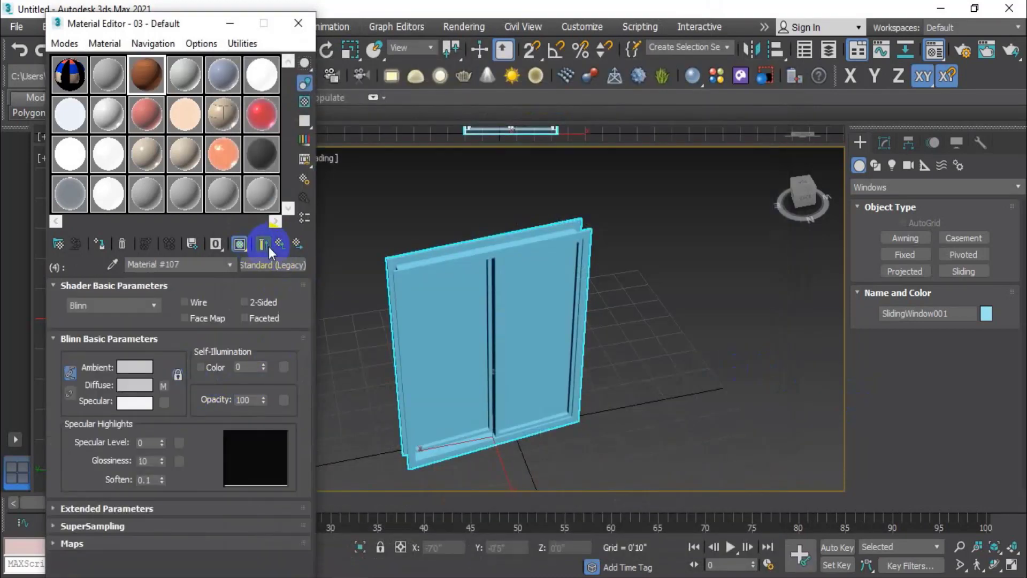
{"action": "left_click", "coordinate": [279, 242]}
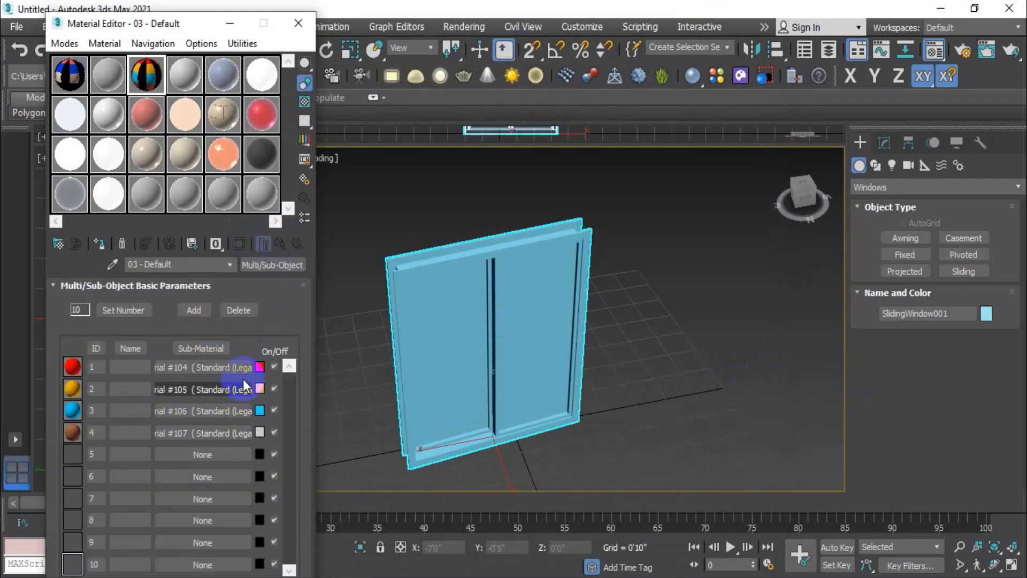
Step: Assign a Standard (Legacy) material to sub-material ID 5
{"action": "left_click", "coordinate": [202, 454]}
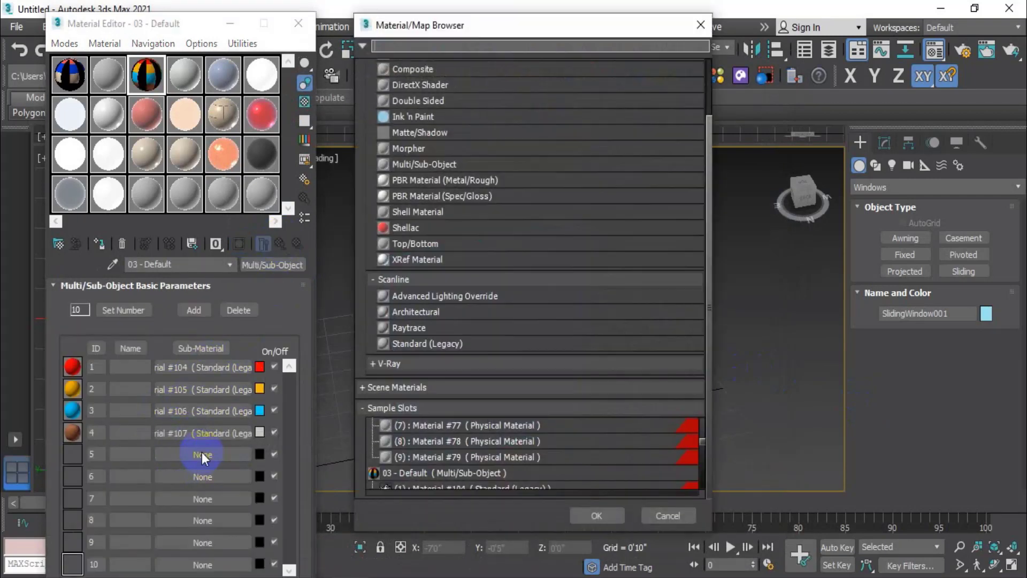
{"action": "left_click", "coordinate": [465, 350]}
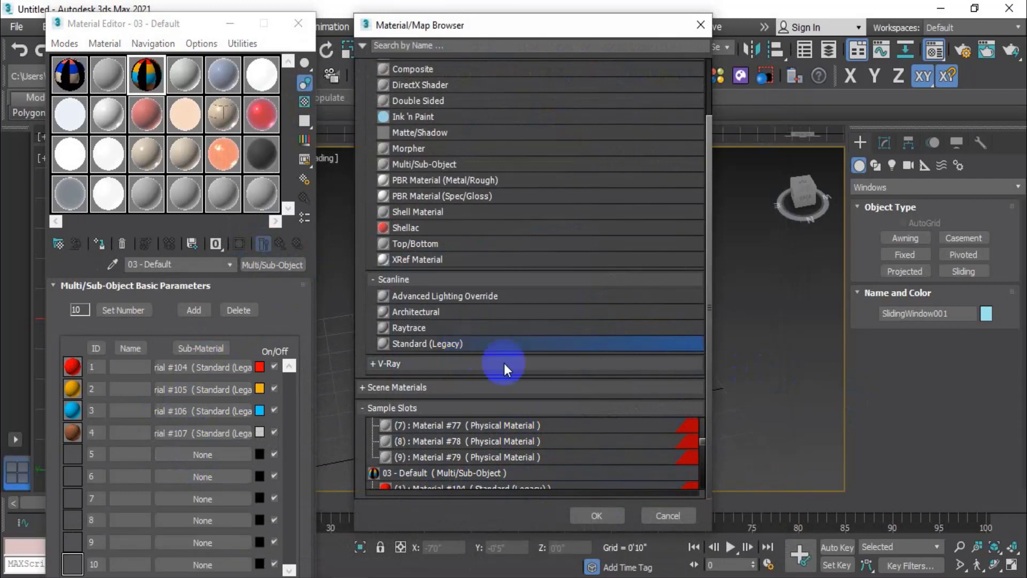
{"action": "left_click", "coordinate": [592, 508]}
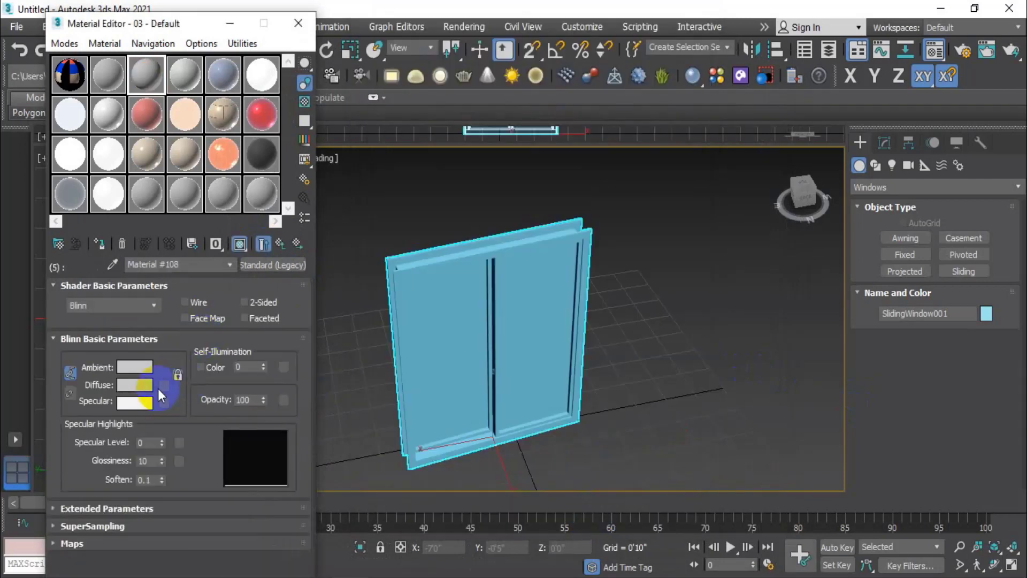
{"action": "left_click", "coordinate": [161, 387]}
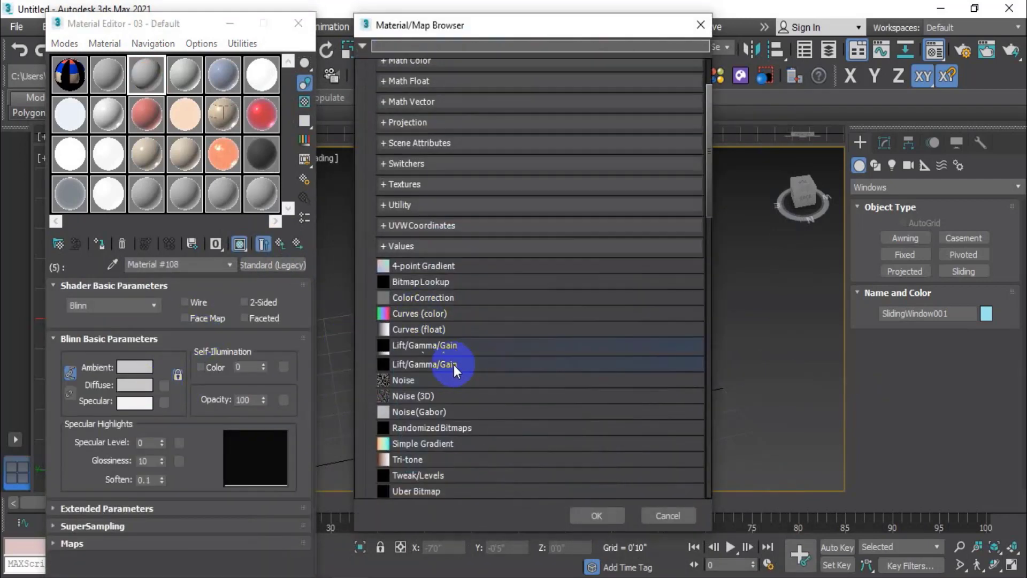
{"action": "scroll", "coordinate": [454, 366], "scroll_direction": "down", "scroll_amount": 5}
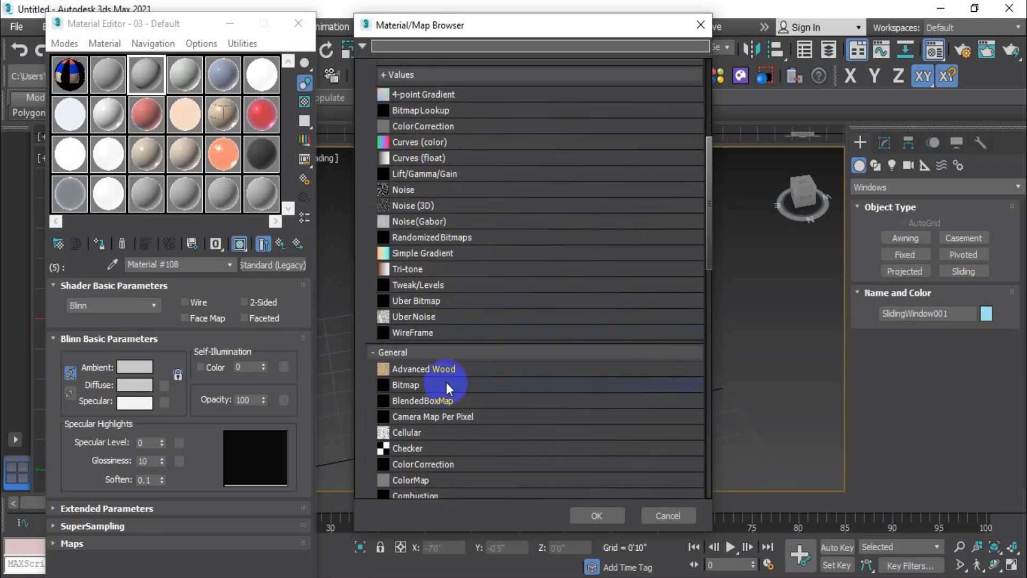
{"action": "left_click", "coordinate": [668, 516]}
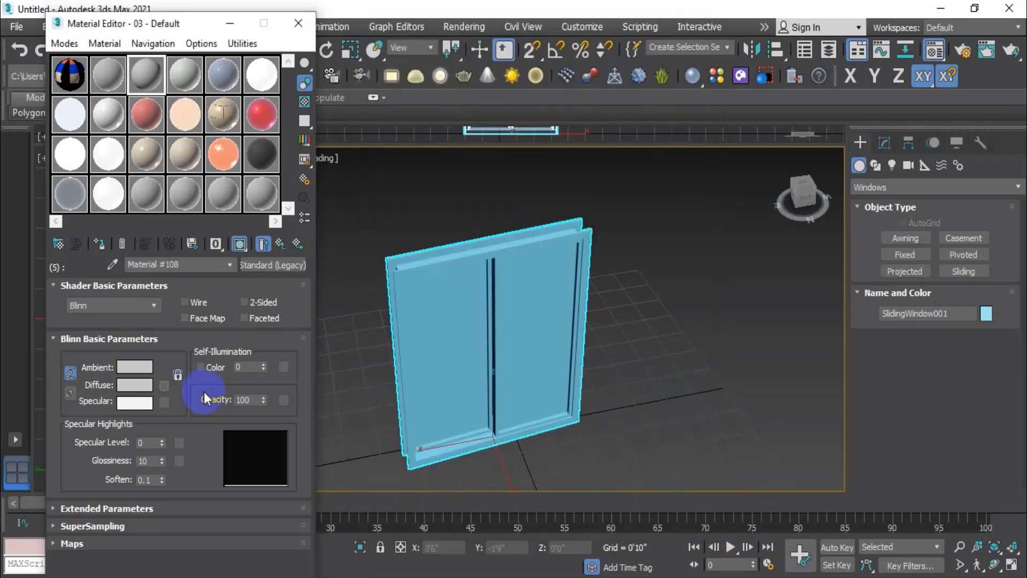
Step: Set sub-material 5's diffuse color to pure blue, about RGB 0, 0, 250, and return to the Multi/Sub-Object parent
{"action": "left_click", "coordinate": [130, 385]}
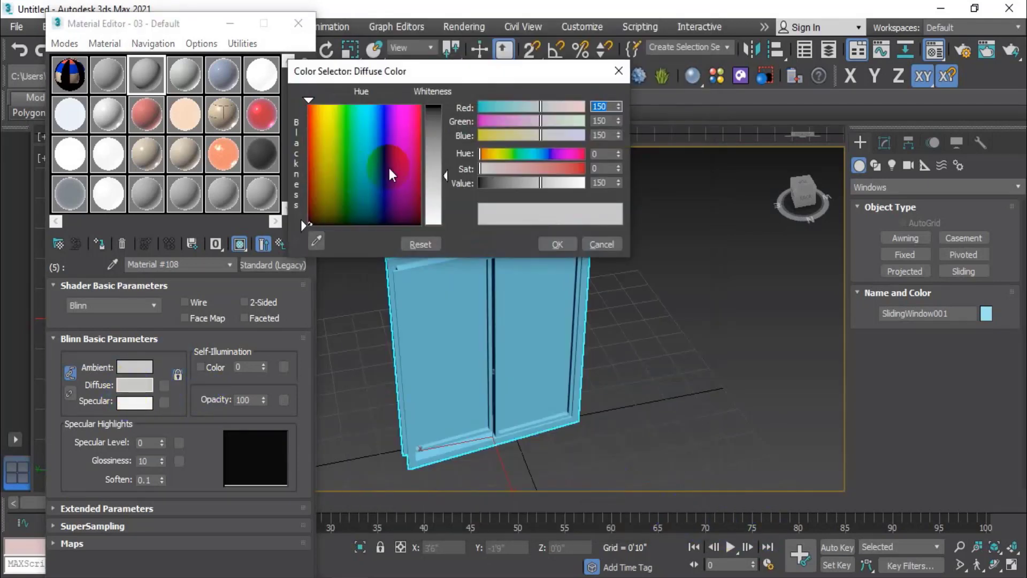
{"action": "mouse_move", "coordinate": [389, 168]}
{"action": "left_mouse_down"}
{"action": "mouse_move", "coordinate": [418, 117]}
{"action": "mouse_move", "coordinate": [407, 124]}
{"action": "mouse_move", "coordinate": [385, 110]}
{"action": "left_mouse_up"}
{"action": "left_click_drag", "start_coordinate": [447, 175], "coordinate": [447, 107]}
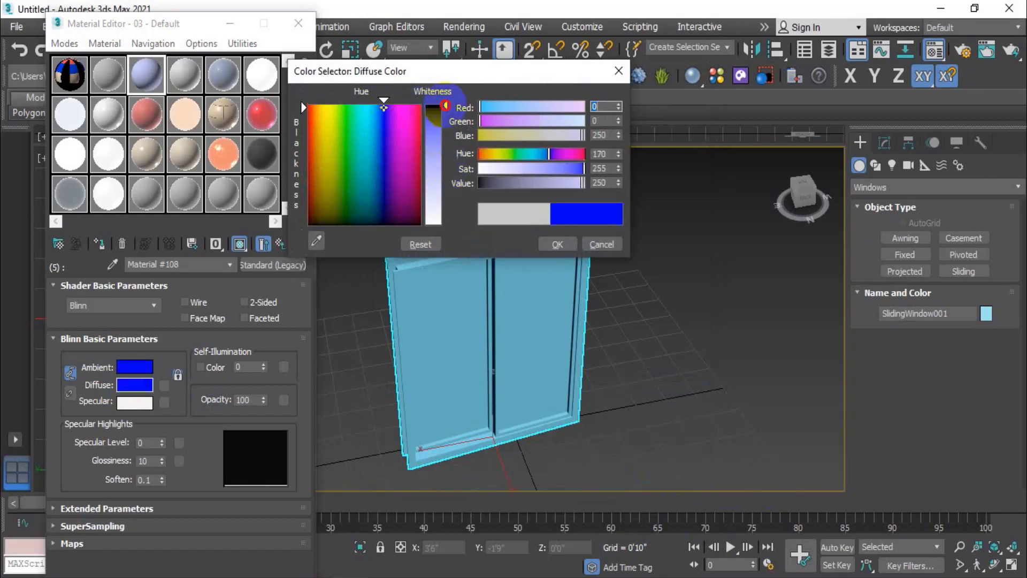
{"action": "left_click", "coordinate": [558, 243]}
{"action": "left_click", "coordinate": [262, 249]}
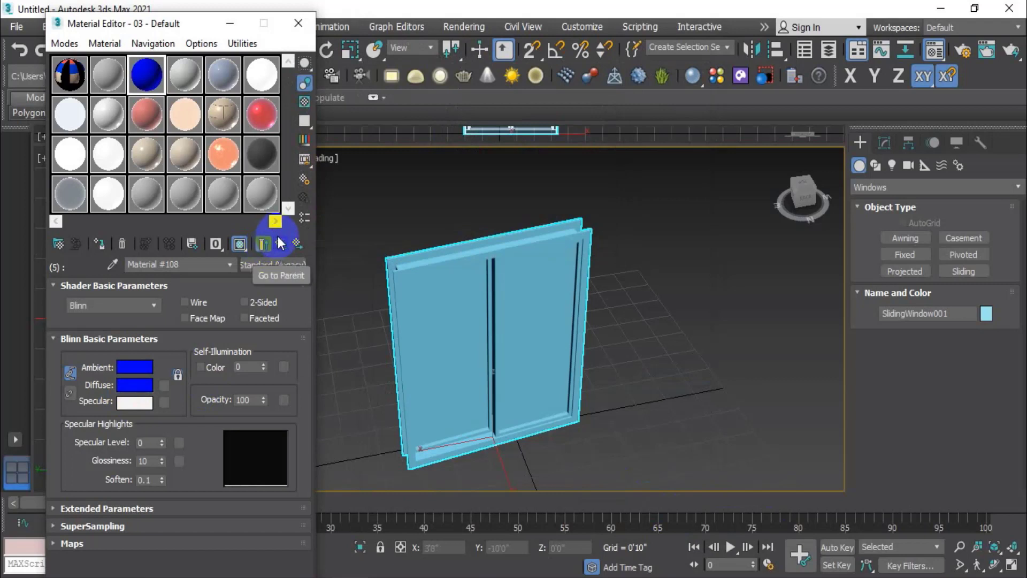
Step: Apply the Multi/Sub-Object material to the sliding window in the perspective view
{"action": "mouse_move", "coordinate": [483, 342]}
{"action": "middle_mouse_down"}
{"action": "mouse_move", "coordinate": [518, 278]}
{"action": "mouse_move", "coordinate": [528, 328]}
{"action": "mouse_move", "coordinate": [514, 314]}
{"action": "mouse_move", "coordinate": [588, 275]}
{"action": "middle_mouse_up"}
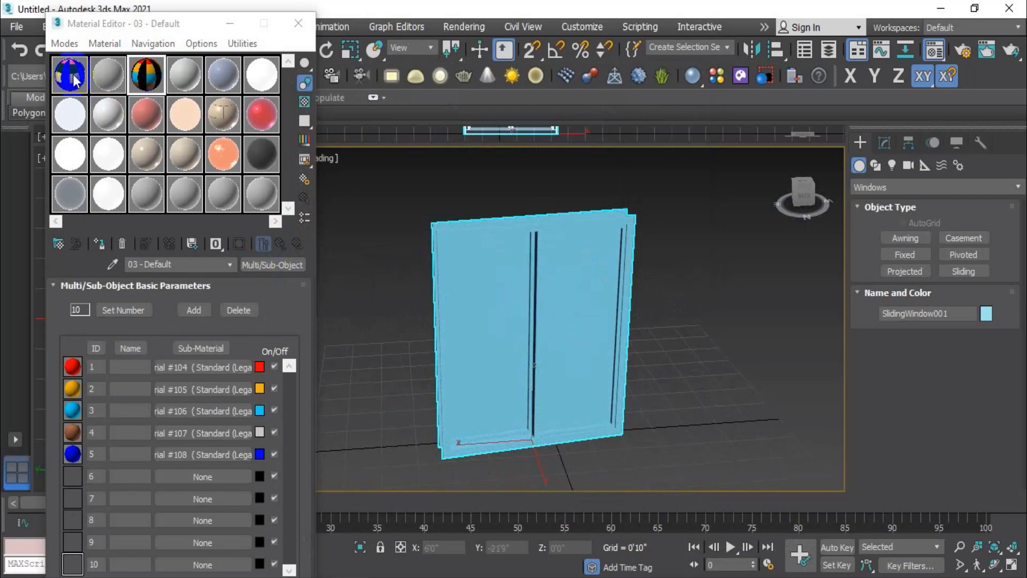
{"action": "mouse_move", "coordinate": [148, 72]}
{"action": "left_mouse_down"}
{"action": "mouse_move", "coordinate": [266, 177]}
{"action": "mouse_move", "coordinate": [515, 319]}
{"action": "left_mouse_up"}
Step: Examine the window's frame, sashes and glass from several angles to match each part with its sub-material ID
{"action": "mouse_move", "coordinate": [525, 362]}
{"action": "middle_mouse_down", "text": "alt"}
{"action": "mouse_move", "coordinate": [591, 333]}
{"action": "mouse_move", "coordinate": [602, 335]}
{"action": "mouse_move", "coordinate": [605, 371]}
{"action": "mouse_move", "coordinate": [638, 360]}
{"action": "mouse_move", "coordinate": [706, 366]}
{"action": "mouse_move", "coordinate": [612, 355]}
{"action": "mouse_move", "coordinate": [597, 307]}
{"action": "mouse_move", "coordinate": [621, 377]}
{"action": "mouse_move", "coordinate": [548, 394]}
{"action": "mouse_move", "coordinate": [473, 371]}
{"action": "mouse_move", "coordinate": [463, 275]}
{"action": "middle_mouse_up", "text": "alt"}
{"action": "scroll", "coordinate": [508, 236], "scroll_direction": "up", "scroll_amount": 4}
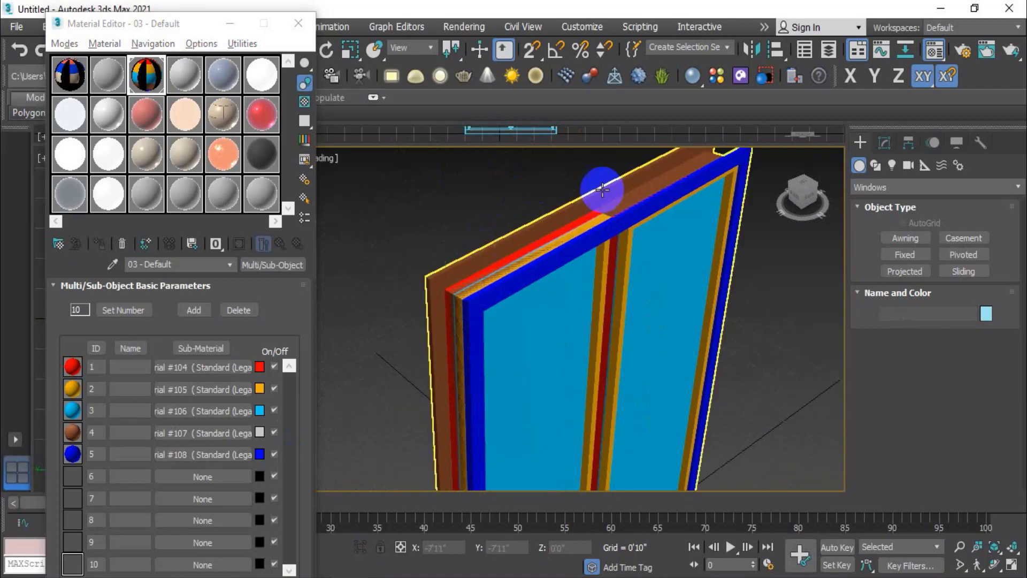
{"action": "scroll", "coordinate": [610, 216], "scroll_direction": "down", "scroll_amount": 4}
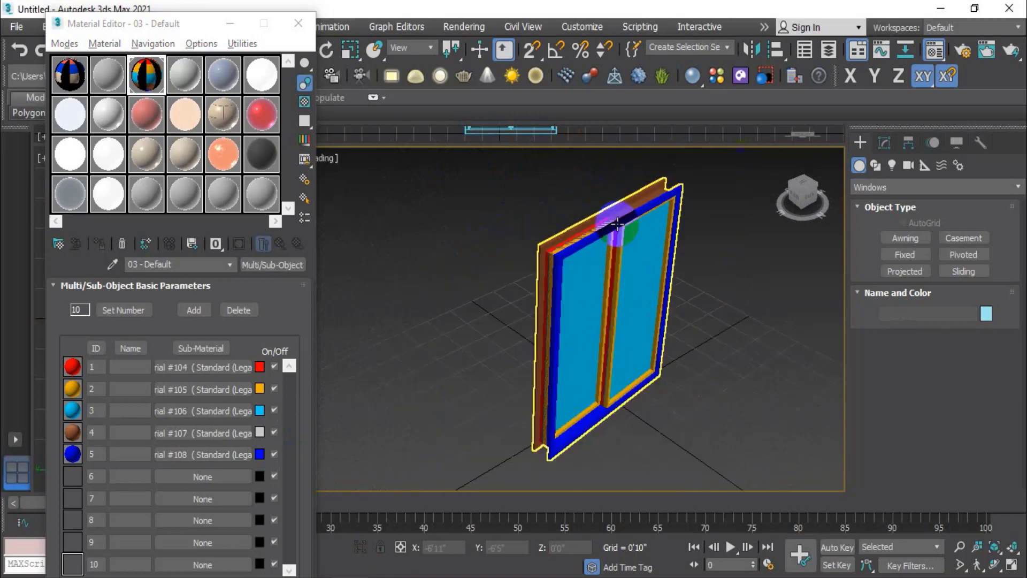
{"action": "middle_click_drag", "start_coordinate": [611, 271], "coordinate": [608, 259], "text": "alt"}
{"action": "scroll", "coordinate": [608, 232], "scroll_direction": "up", "scroll_amount": 5}
{"action": "scroll", "coordinate": [616, 295], "scroll_direction": "down", "scroll_amount": 5}
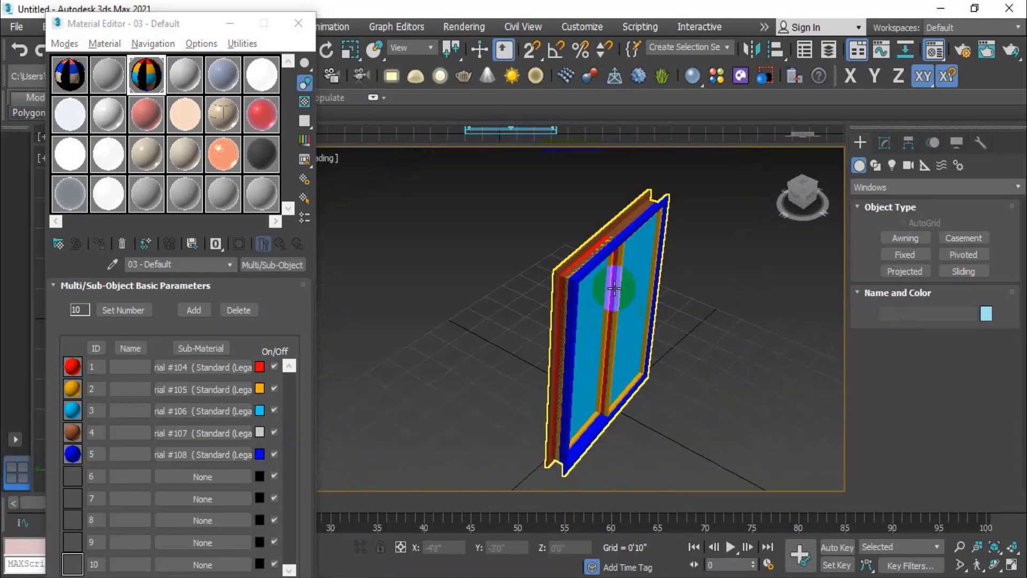
{"action": "middle_click_drag", "start_coordinate": [616, 314], "coordinate": [532, 344], "text": "alt"}
{"action": "scroll", "coordinate": [556, 294], "scroll_direction": "up", "scroll_amount": 5}
{"action": "scroll", "coordinate": [610, 298], "scroll_direction": "down", "scroll_amount": 4}
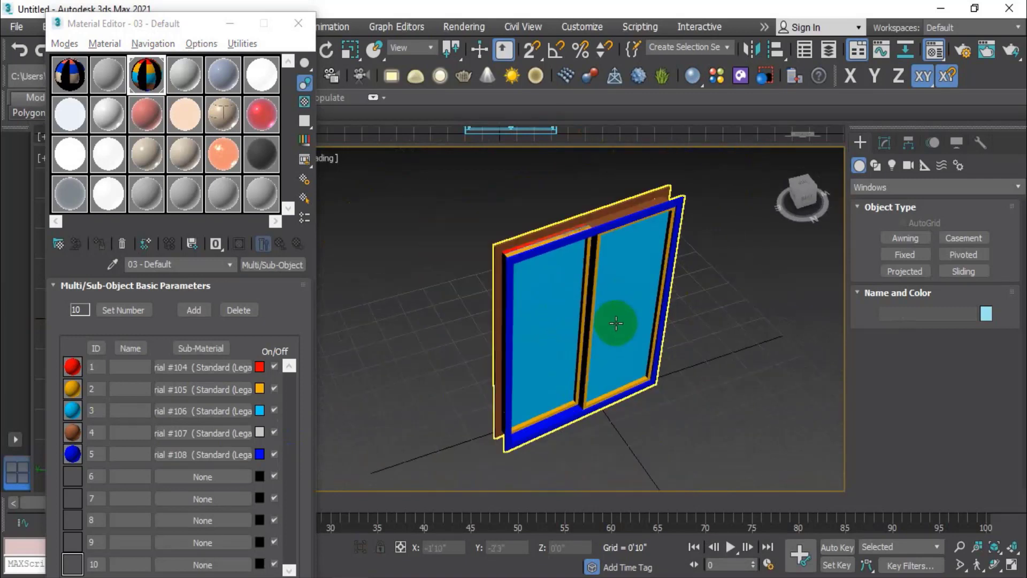
{"action": "middle_click_drag", "start_coordinate": [612, 321], "coordinate": [550, 305], "text": "alt"}
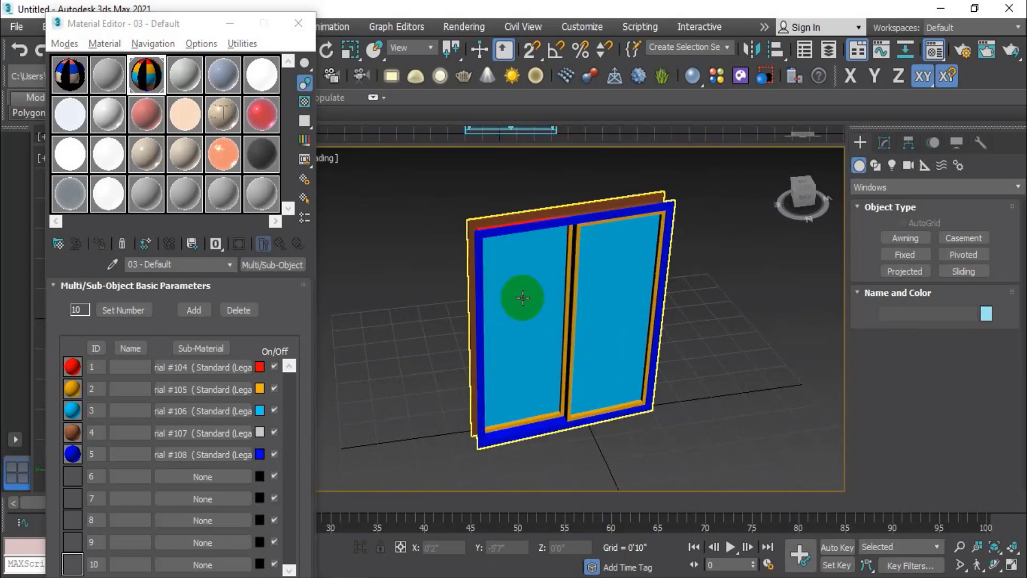
{"action": "scroll", "coordinate": [546, 317], "scroll_direction": "up", "scroll_amount": 4}
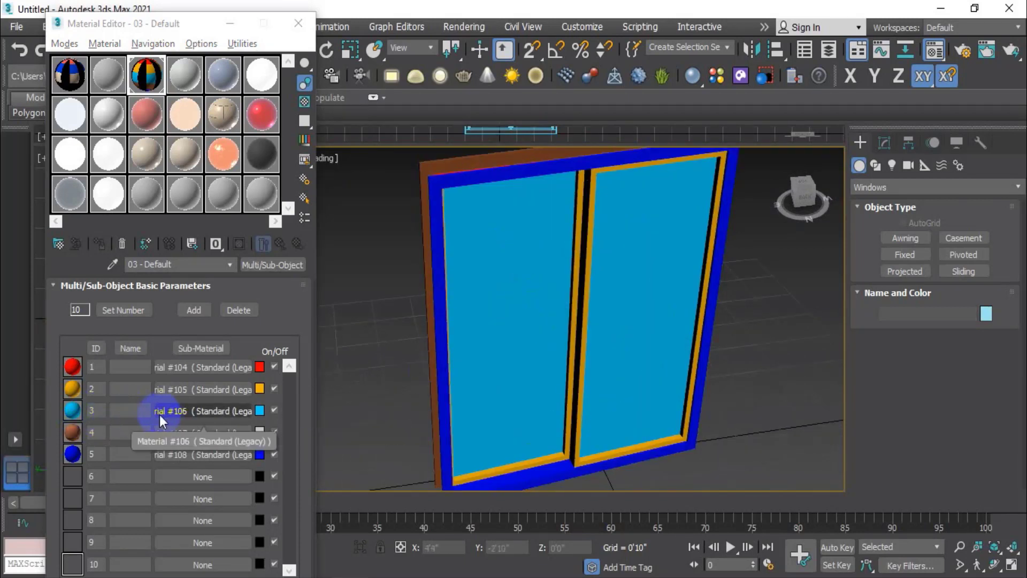
{"action": "scroll", "coordinate": [586, 338], "scroll_direction": "down", "scroll_amount": 3}
{"action": "scroll", "coordinate": [586, 338], "scroll_direction": "down", "scroll_amount": 2}
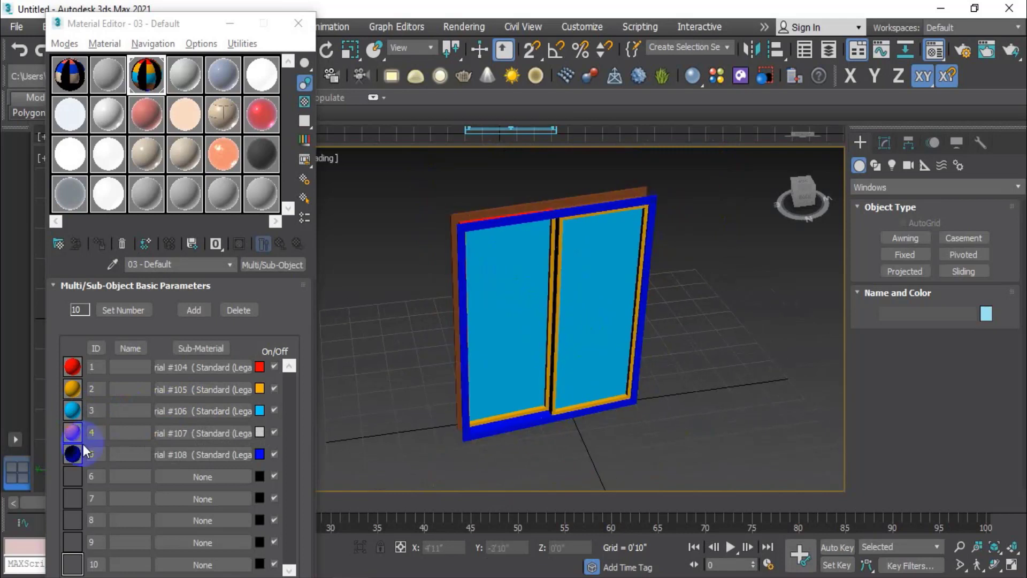
Step: Open sub-material 3, used for the glass panes, and lower its opacity to 27
{"action": "left_click", "coordinate": [195, 410]}
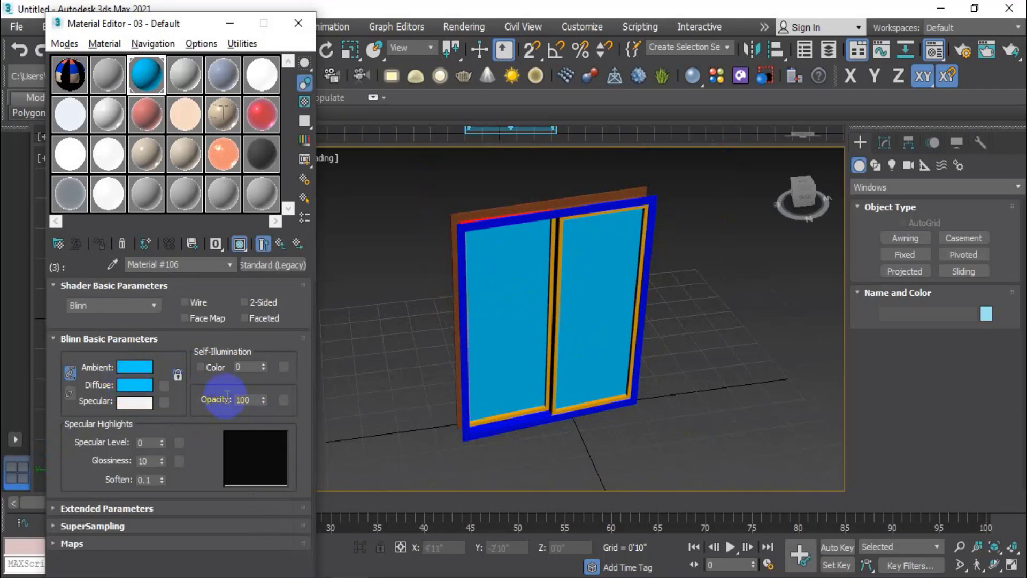
{"action": "left_click_drag", "start_coordinate": [268, 400], "coordinate": [271, 439]}
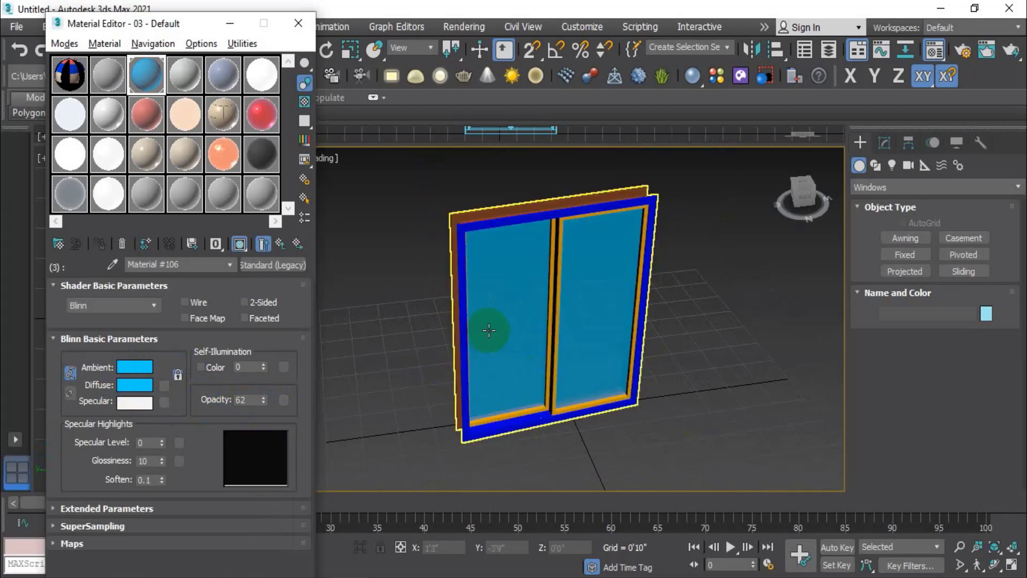
{"action": "scroll", "coordinate": [486, 333], "scroll_direction": "up", "scroll_amount": 5}
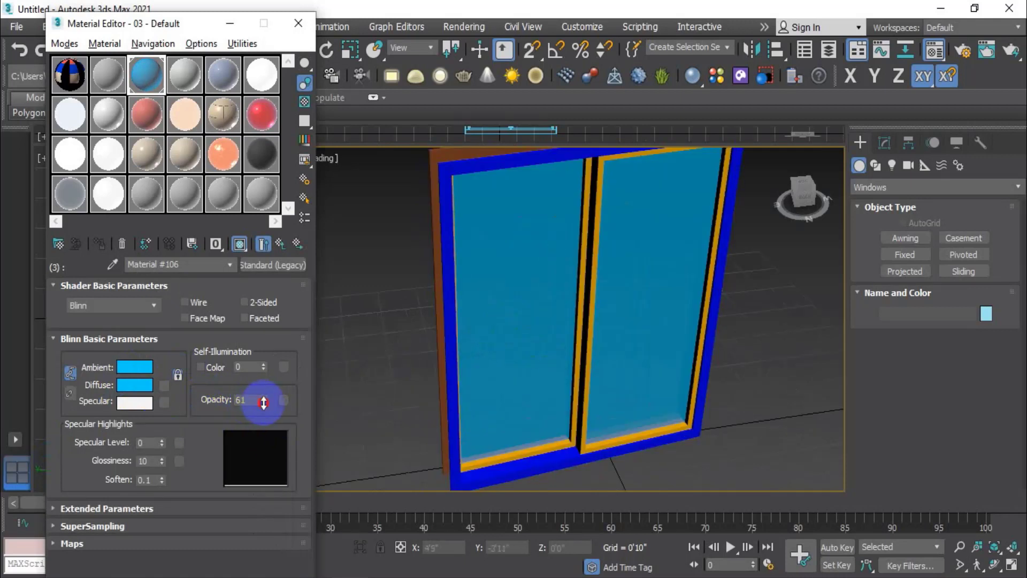
{"action": "left_click_drag", "start_coordinate": [264, 402], "coordinate": [266, 435]}
{"action": "scroll", "coordinate": [420, 375], "scroll_direction": "down", "scroll_amount": 4}
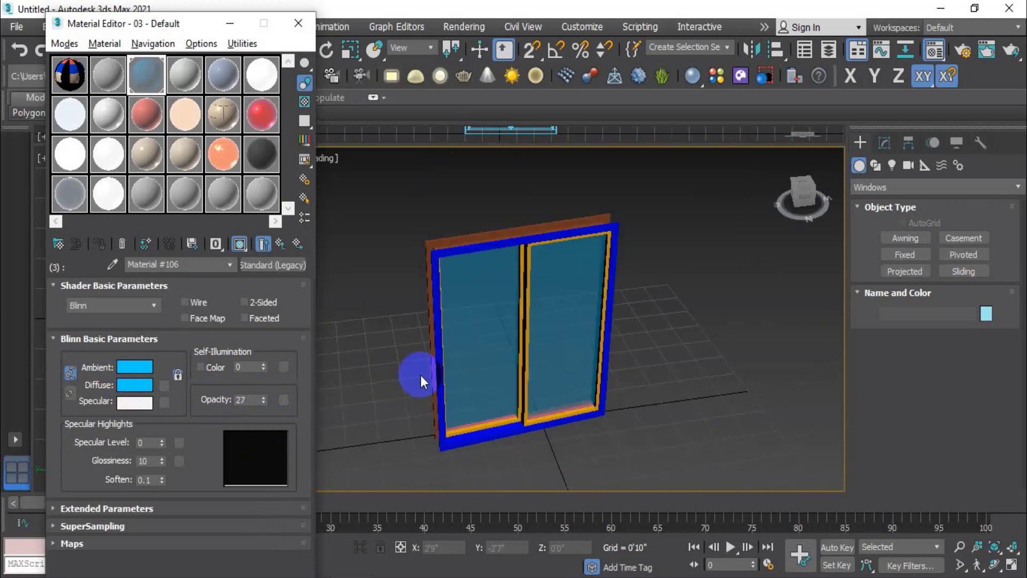
{"action": "scroll", "coordinate": [422, 374], "scroll_direction": "down", "scroll_amount": 3}
{"action": "scroll", "coordinate": [448, 368], "scroll_direction": "up", "scroll_amount": 5}
{"action": "scroll", "coordinate": [459, 365], "scroll_direction": "down", "scroll_amount": 3}
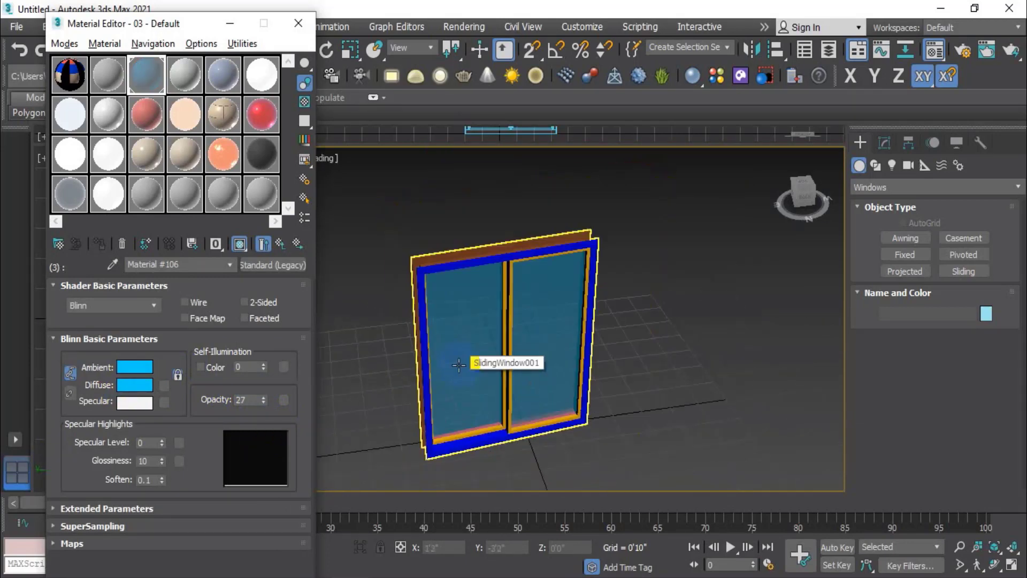
Step: Create a standard box about 0'9" long and 2'2" wide behind the sliding window and view it through the glass
{"action": "middle_click_drag", "start_coordinate": [459, 365], "coordinate": [575, 391], "text": "alt"}
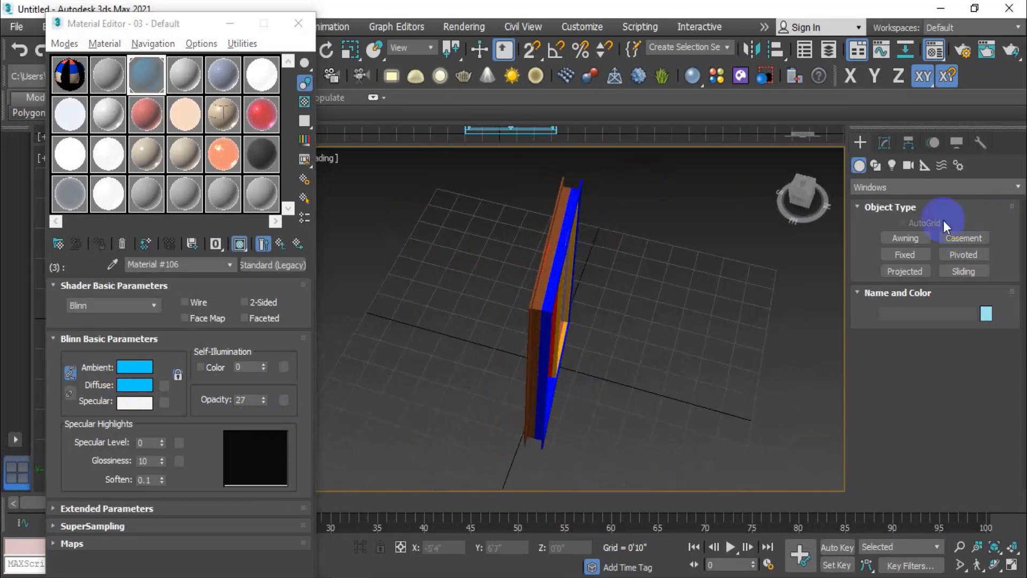
{"action": "left_click", "coordinate": [886, 185]}
{"action": "left_click", "coordinate": [889, 199]}
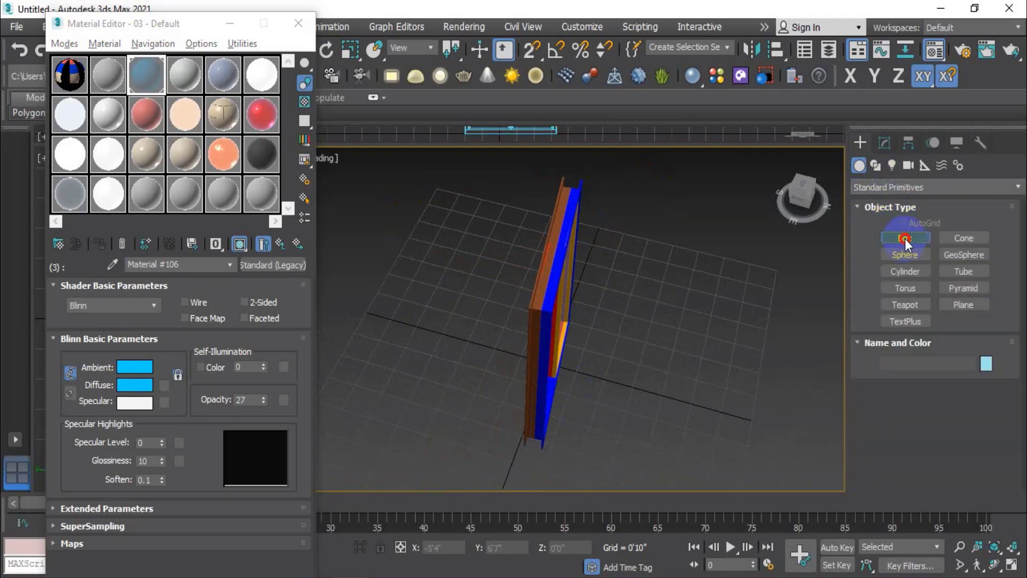
{"action": "left_click", "coordinate": [904, 238]}
{"action": "left_click_drag", "start_coordinate": [470, 310], "coordinate": [458, 362]}
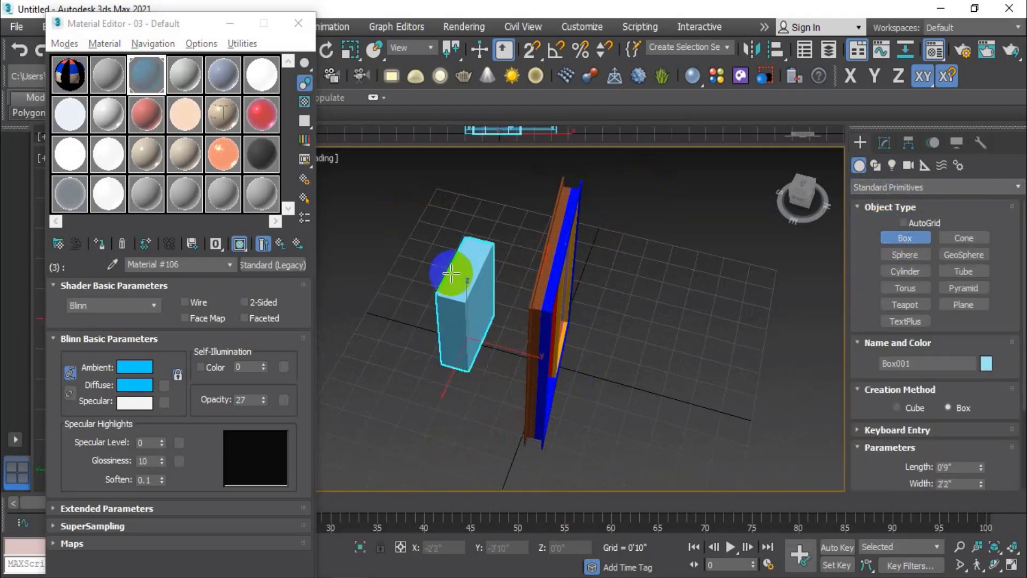
{"action": "left_click_drag", "start_coordinate": [208, 27], "coordinate": [191, 68]}
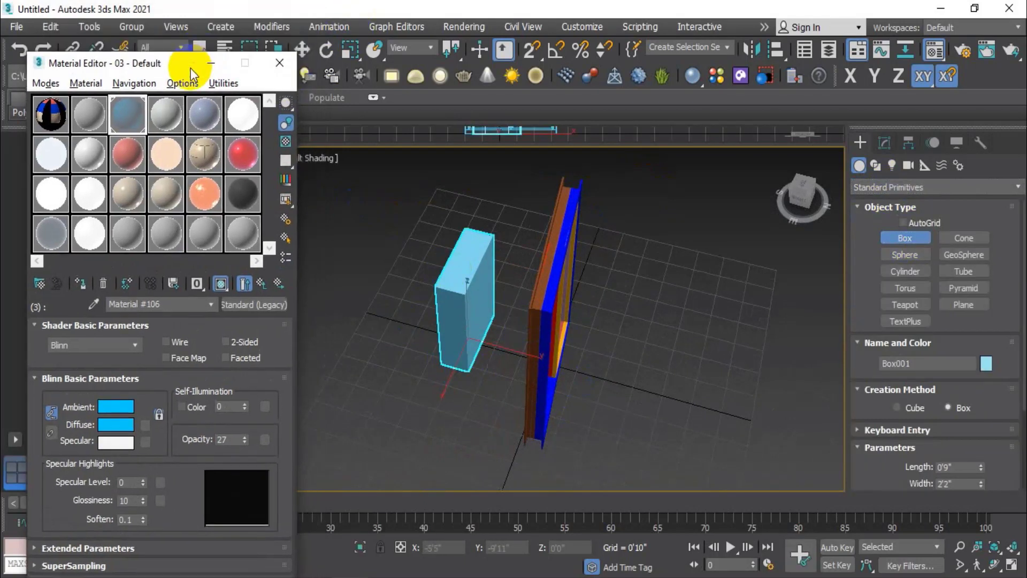
{"action": "left_click", "coordinate": [199, 47]}
{"action": "middle_click_drag", "start_coordinate": [687, 378], "coordinate": [653, 371], "text": "alt"}
{"action": "left_click", "coordinate": [551, 355]}
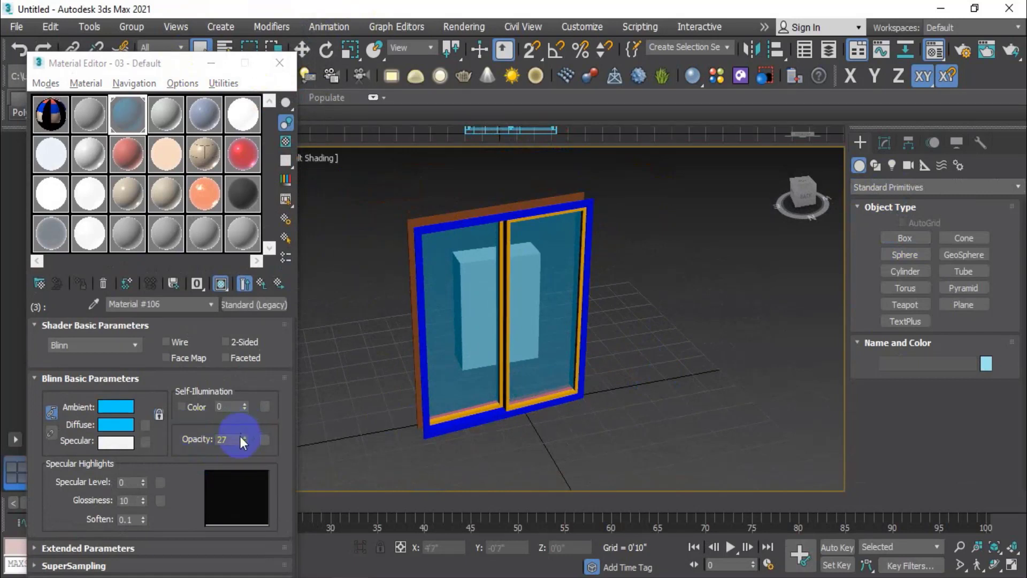
Step: Try opacities of 100, 54 and 18 on sub-material 3 against the box behind the glass, finishing at 100
{"action": "left_click_drag", "start_coordinate": [244, 438], "coordinate": [271, 291]}
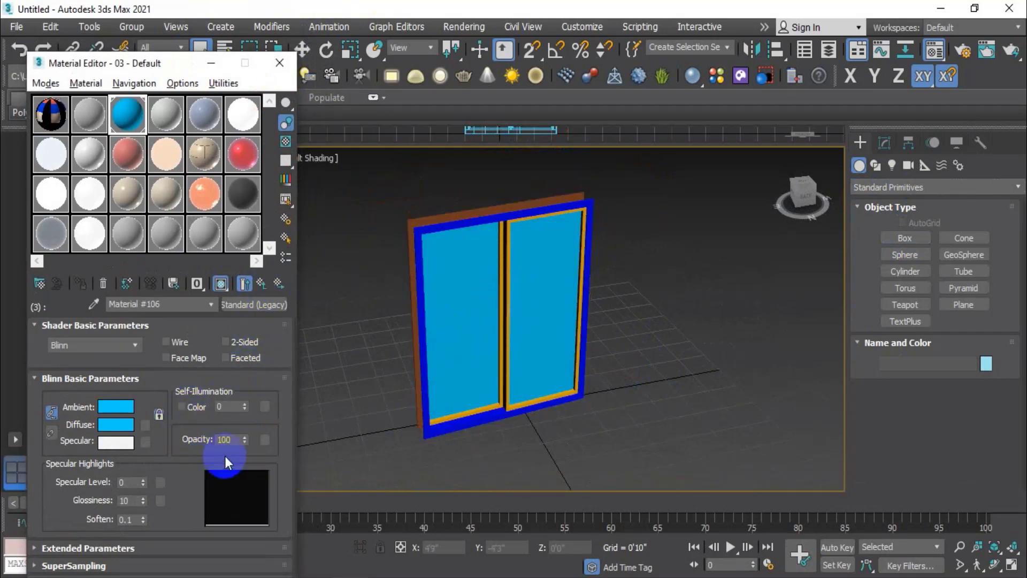
{"action": "left_click_drag", "start_coordinate": [245, 440], "coordinate": [246, 478]}
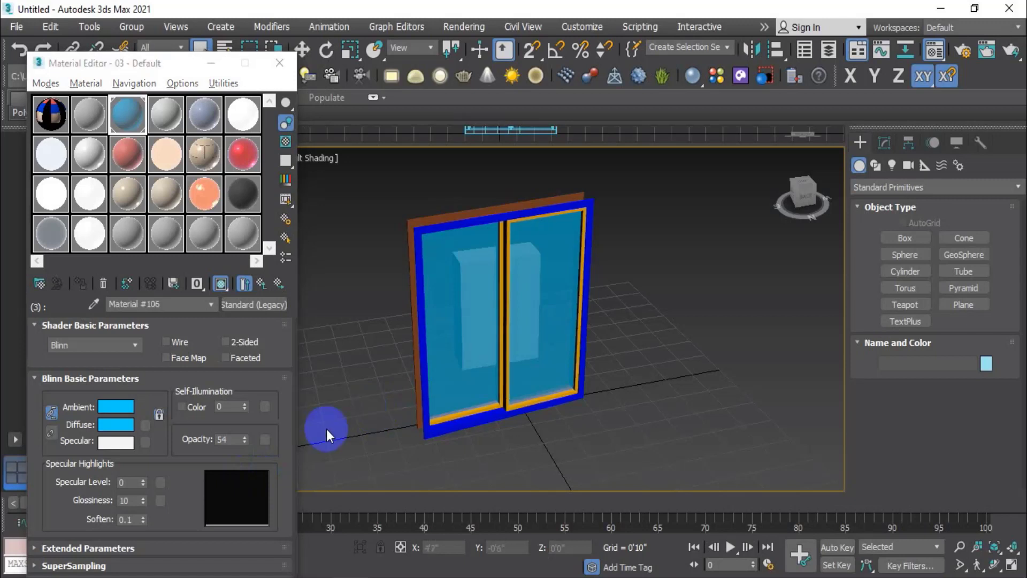
{"action": "left_click_drag", "start_coordinate": [248, 444], "coordinate": [248, 481]}
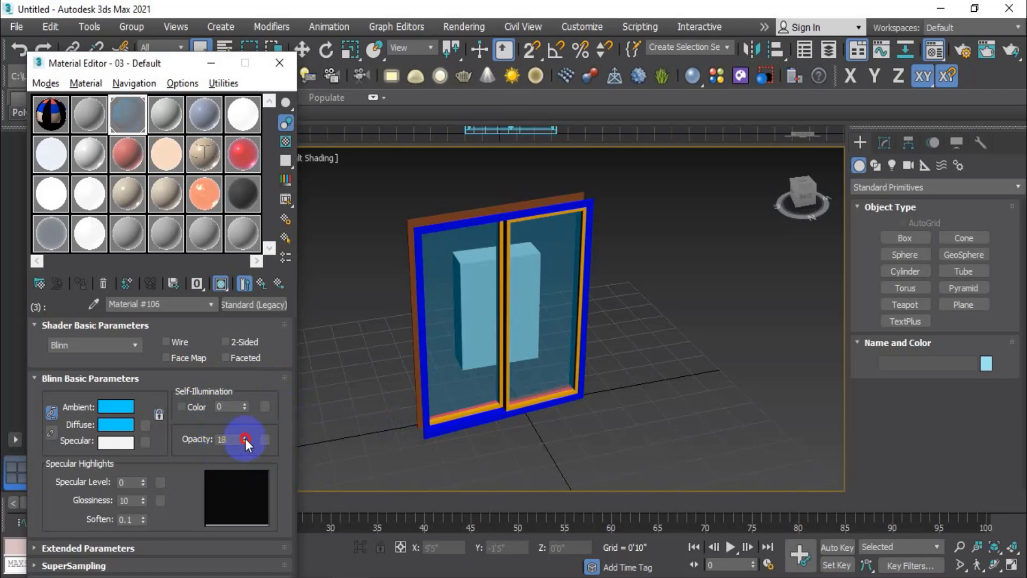
{"action": "left_click_drag", "start_coordinate": [245, 439], "coordinate": [279, 326]}
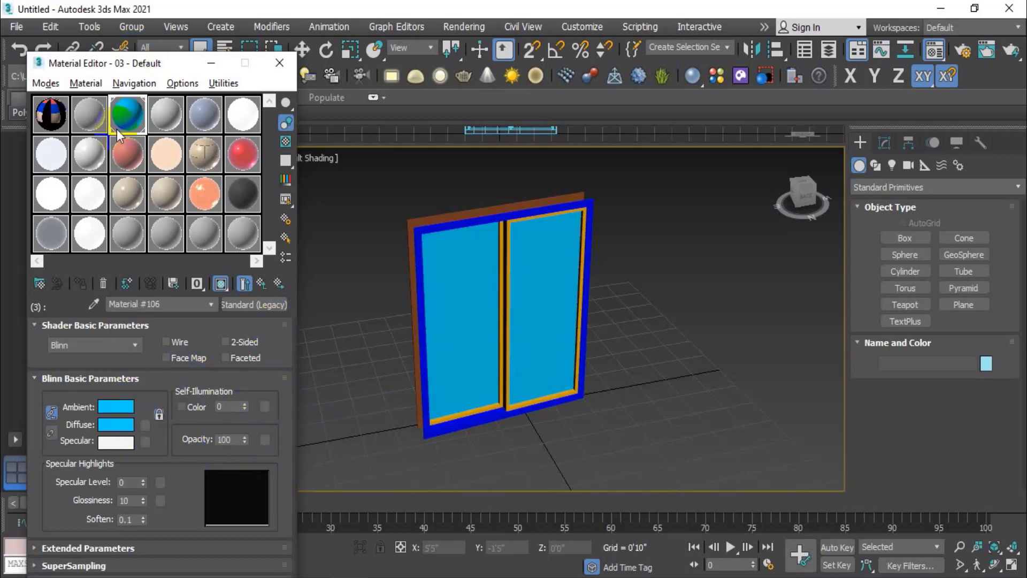
Step: Reset sub-material 3 in the editor slot only and replace it with a copy of the Solid Glass physical material
{"action": "left_click", "coordinate": [105, 285]}
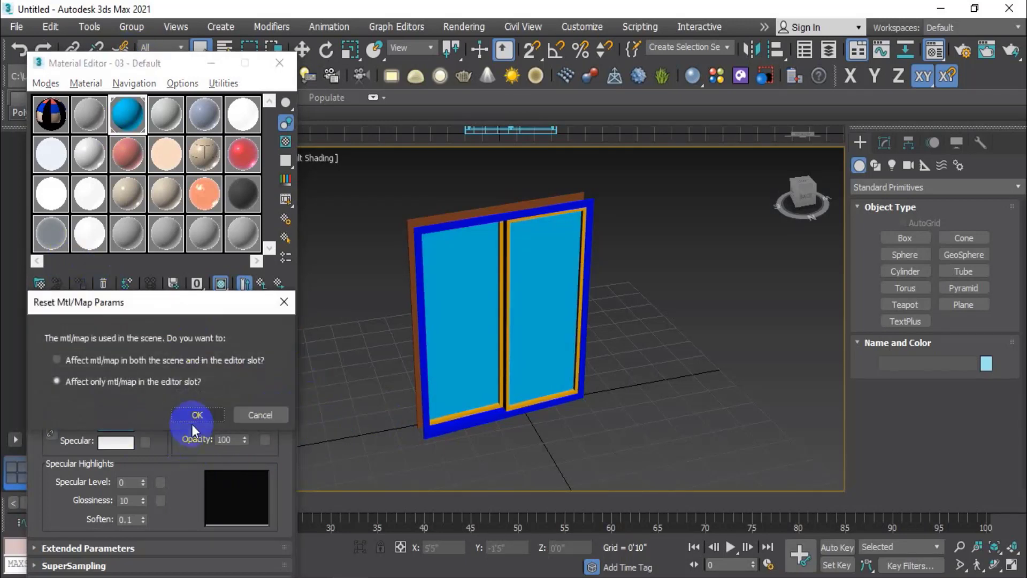
{"action": "left_click", "coordinate": [208, 414]}
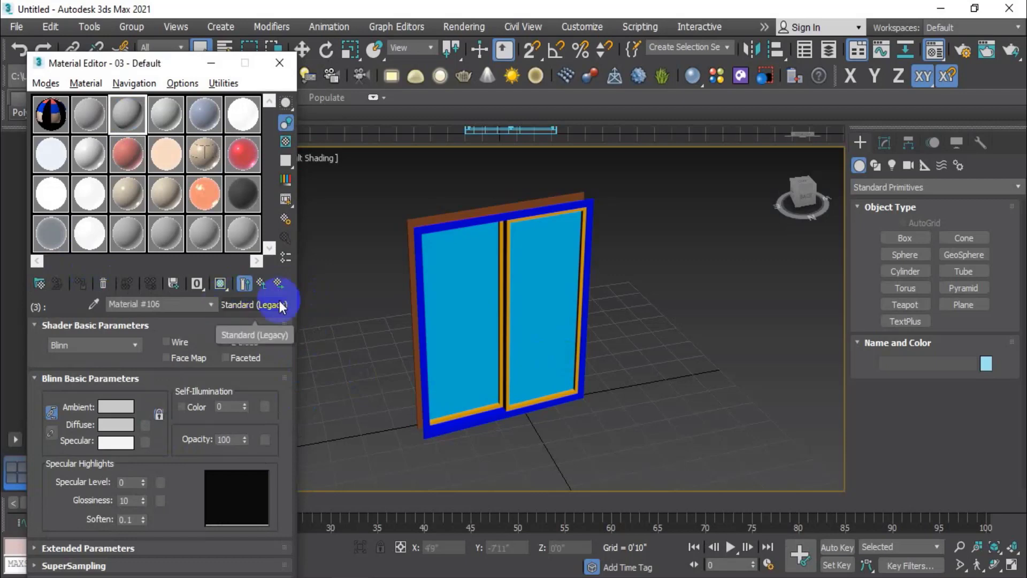
{"action": "left_click", "coordinate": [258, 303]}
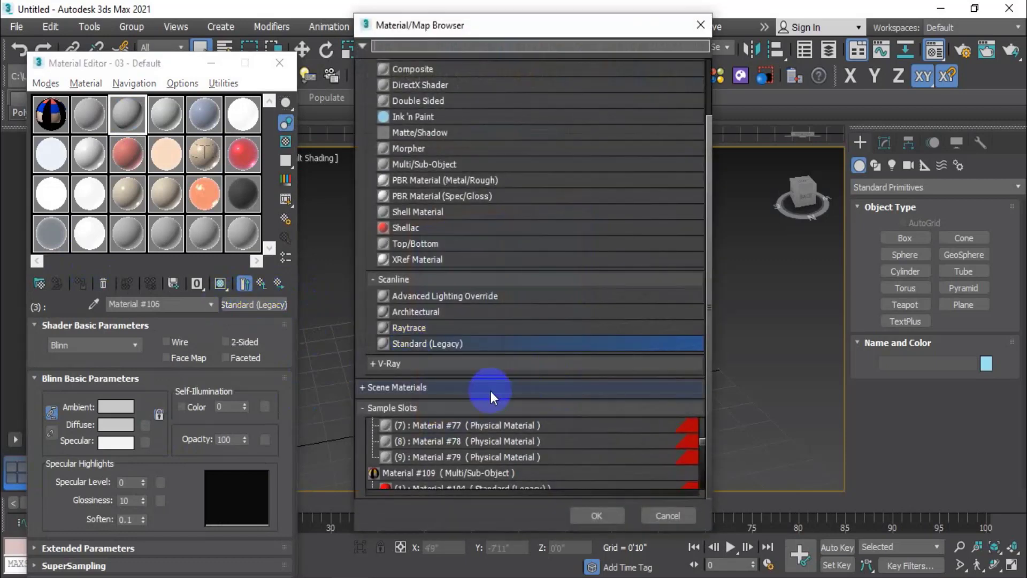
{"action": "scroll", "coordinate": [470, 457], "scroll_direction": "down", "scroll_amount": 5}
{"action": "scroll", "coordinate": [468, 456], "scroll_direction": "up", "scroll_amount": 1}
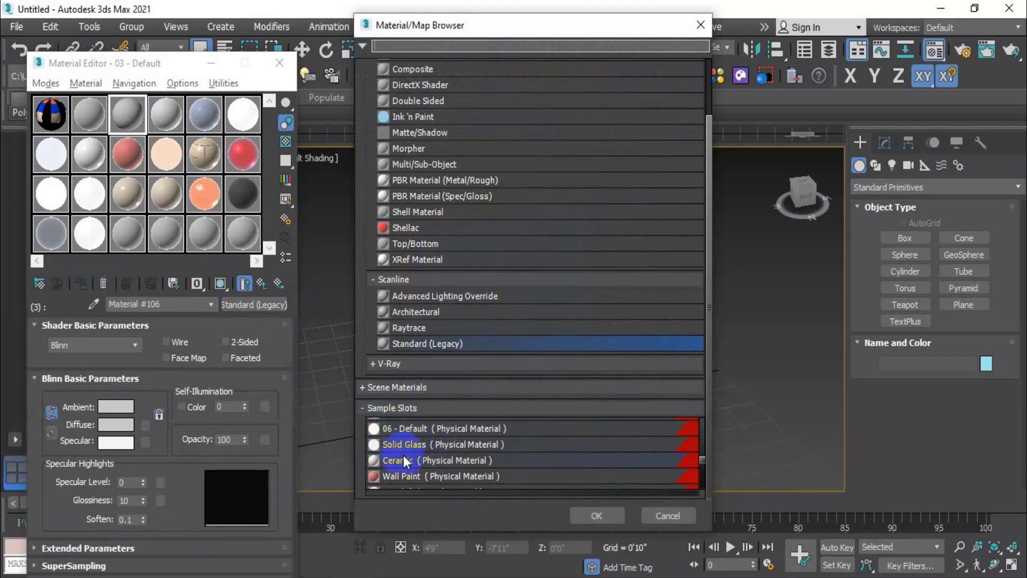
{"action": "left_click", "coordinate": [406, 446]}
{"action": "left_click", "coordinate": [597, 515]}
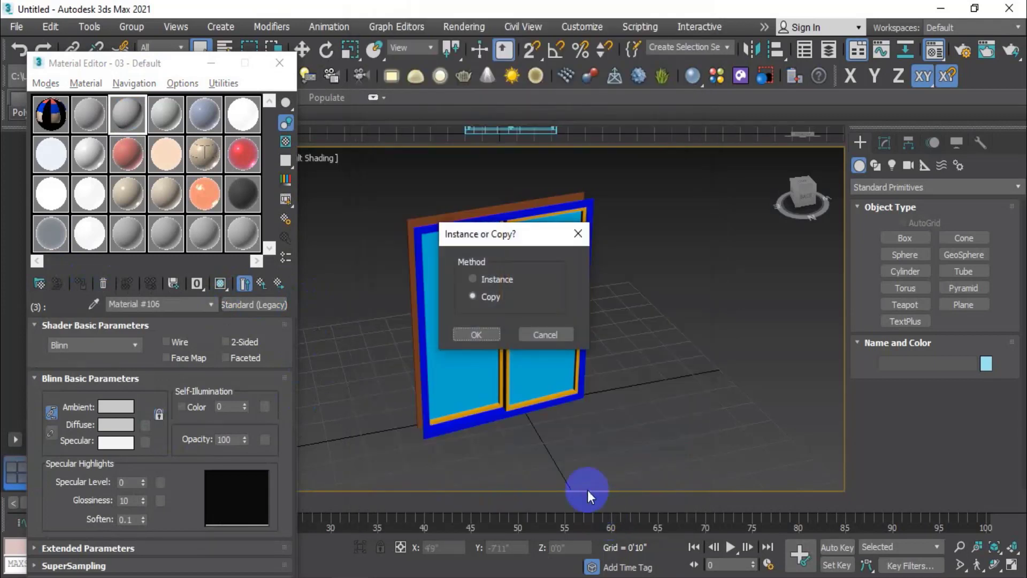
{"action": "left_click", "coordinate": [475, 335]}
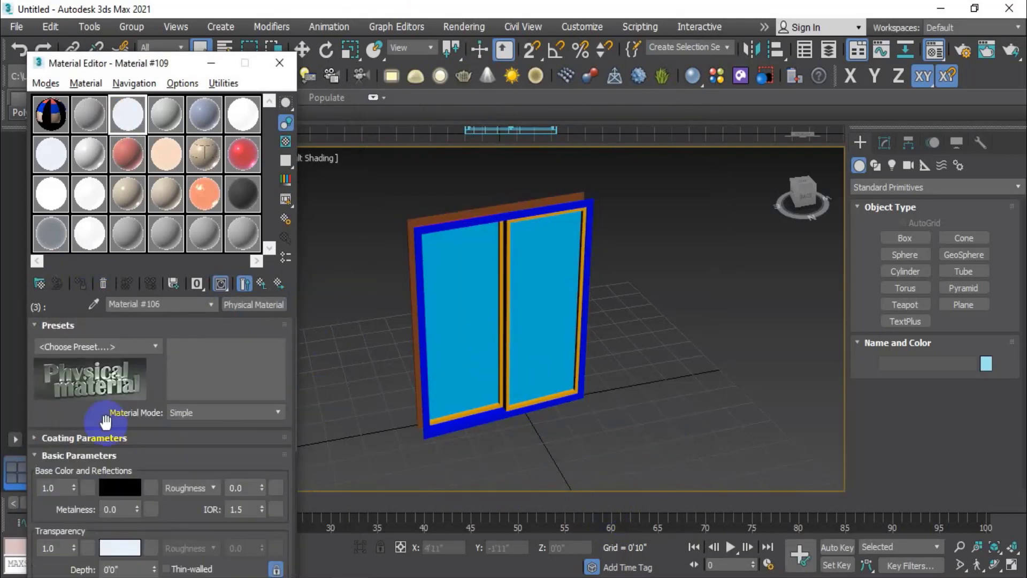
Step: Return to the parent Multi/Sub-Object material, apply it to the sliding window, and view the box through the new glass
{"action": "left_click", "coordinate": [264, 281]}
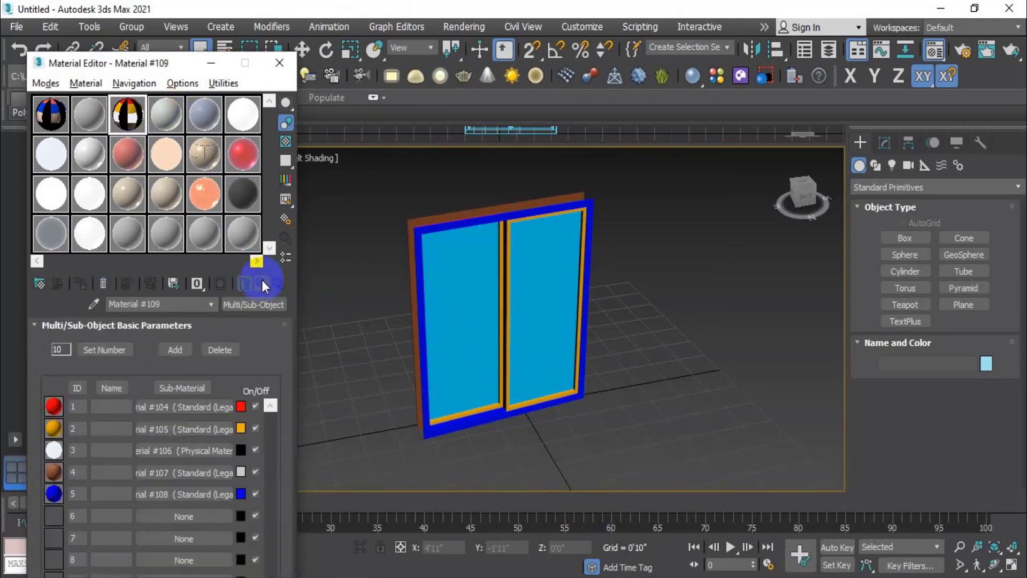
{"action": "left_click_drag", "start_coordinate": [205, 113], "coordinate": [498, 313]}
{"action": "left_click", "coordinate": [136, 488]}
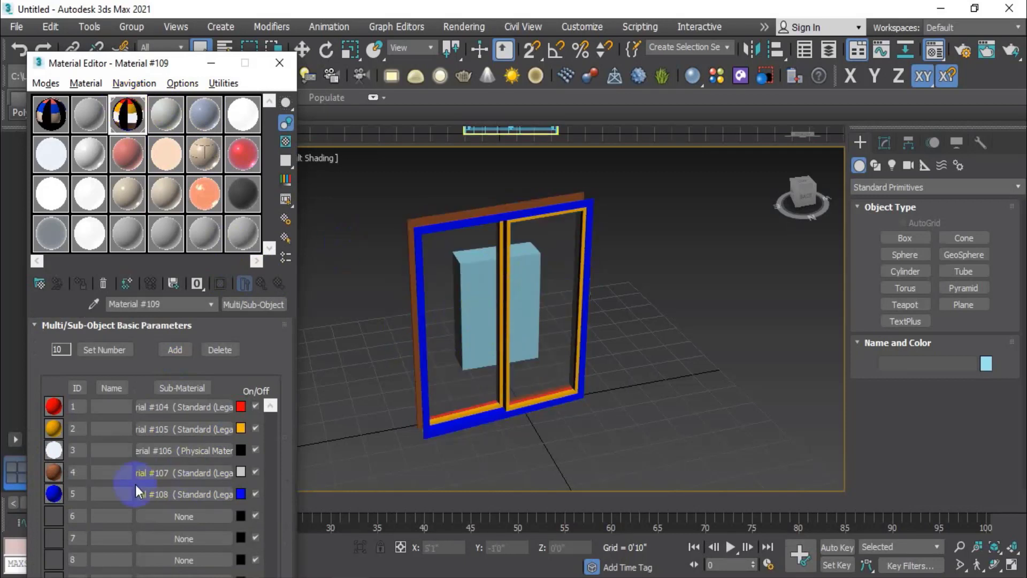
{"action": "left_click", "coordinate": [364, 390]}
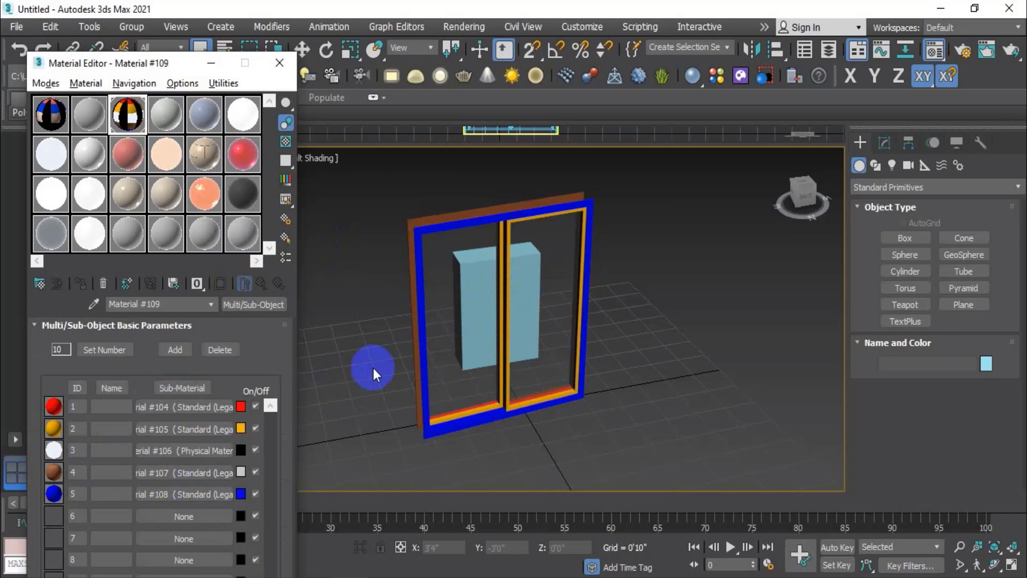
{"action": "left_click", "coordinate": [379, 340]}
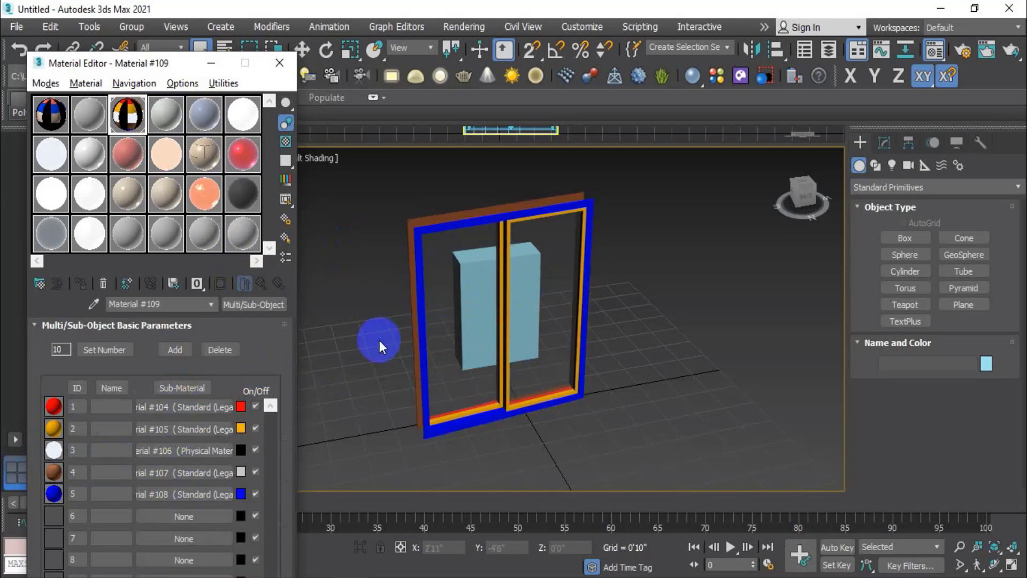
{"action": "middle_click_drag", "start_coordinate": [413, 360], "coordinate": [426, 314], "text": "alt"}
{"action": "scroll", "coordinate": [460, 320], "scroll_direction": "up", "scroll_amount": 5}
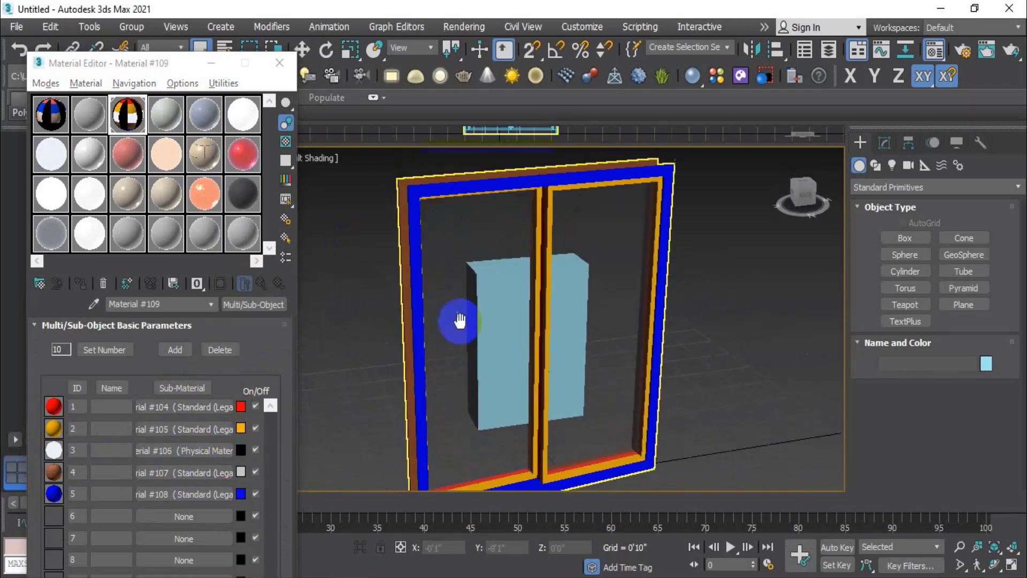
{"action": "scroll", "coordinate": [460, 319], "scroll_direction": "down", "scroll_amount": 3}
{"action": "middle_click_drag", "start_coordinate": [517, 351], "coordinate": [509, 344]}
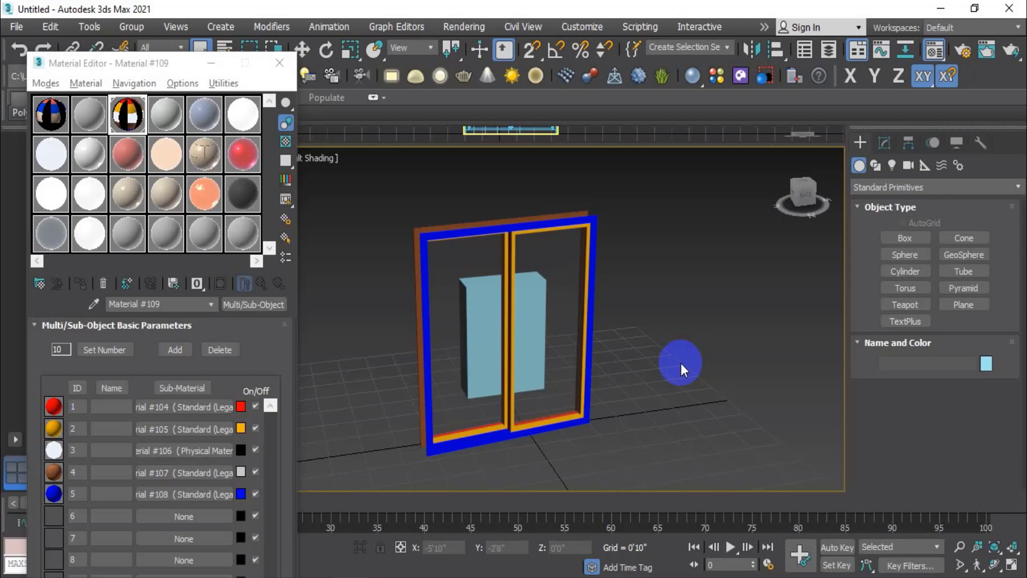
Step: Switch the object creation category to Doors and look at the available door types
{"action": "left_click", "coordinate": [867, 187]}
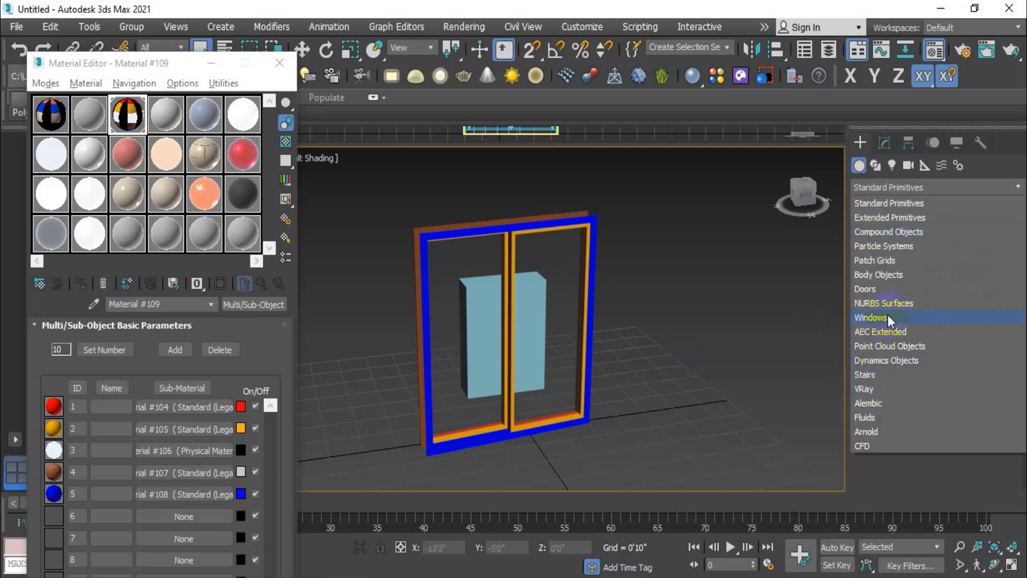
{"action": "left_click", "coordinate": [877, 289]}
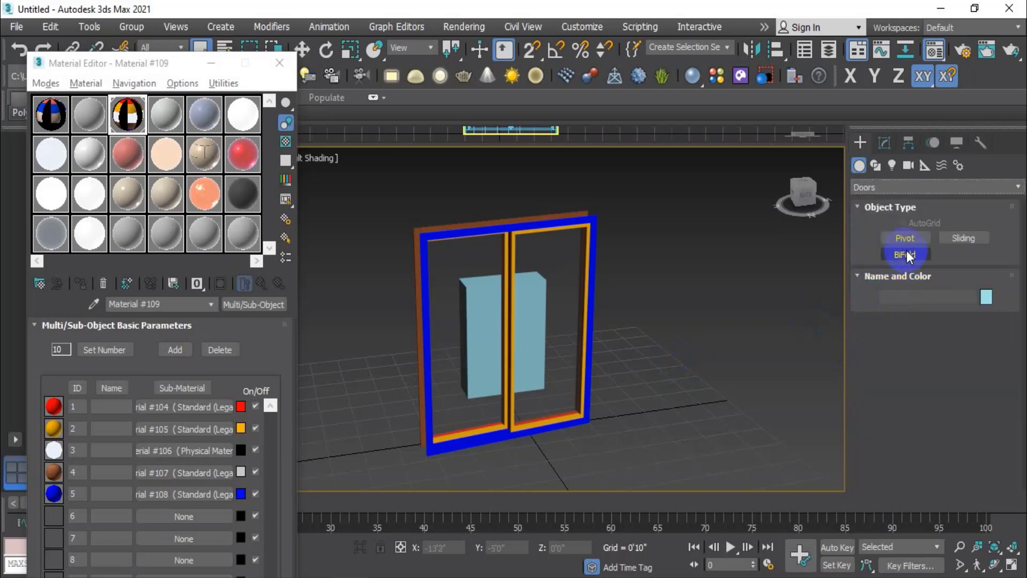
{"action": "left_click", "coordinate": [918, 241]}
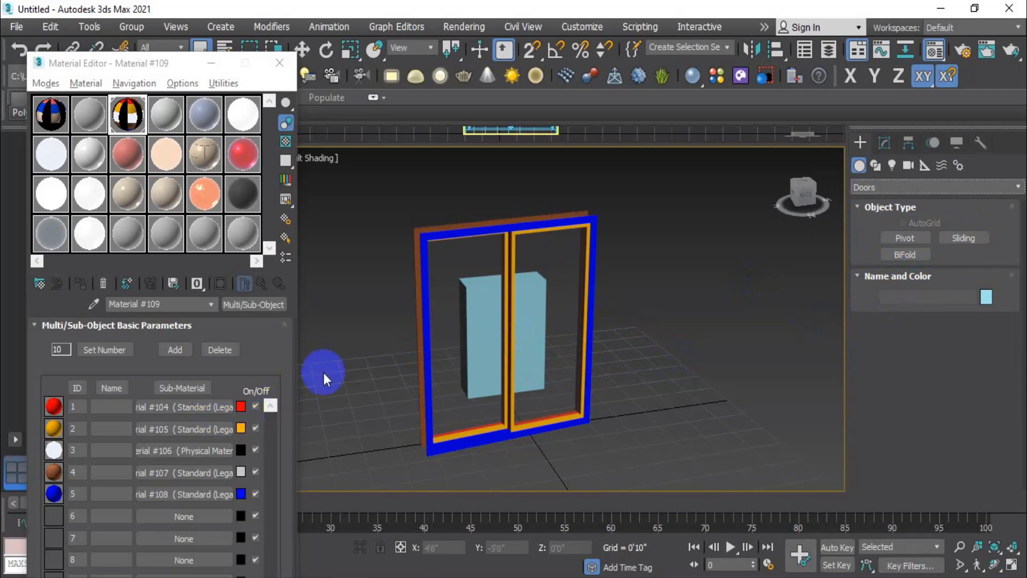
Step: Delete the last, empty sub-material from the Multi/Sub-Object material's list
{"action": "left_click", "coordinate": [166, 114]}
{"action": "left_click", "coordinate": [127, 114]}
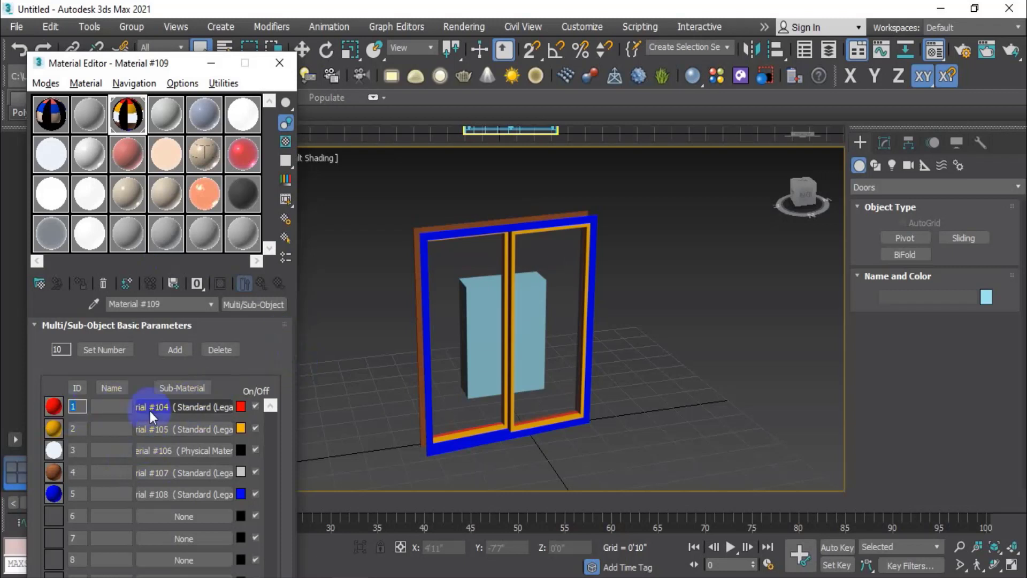
{"action": "left_click", "coordinate": [105, 411]}
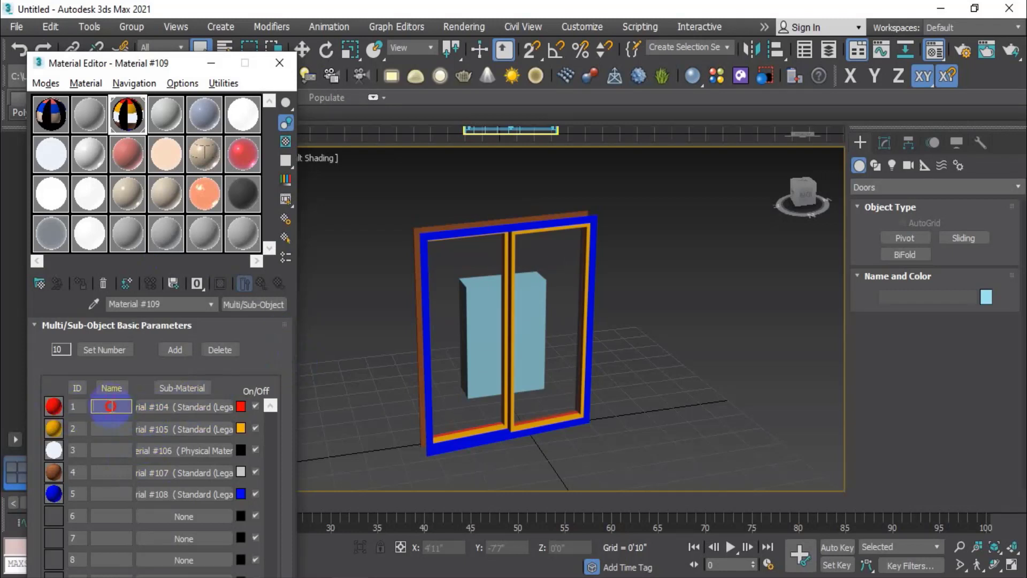
{"action": "left_click", "coordinate": [221, 351]}
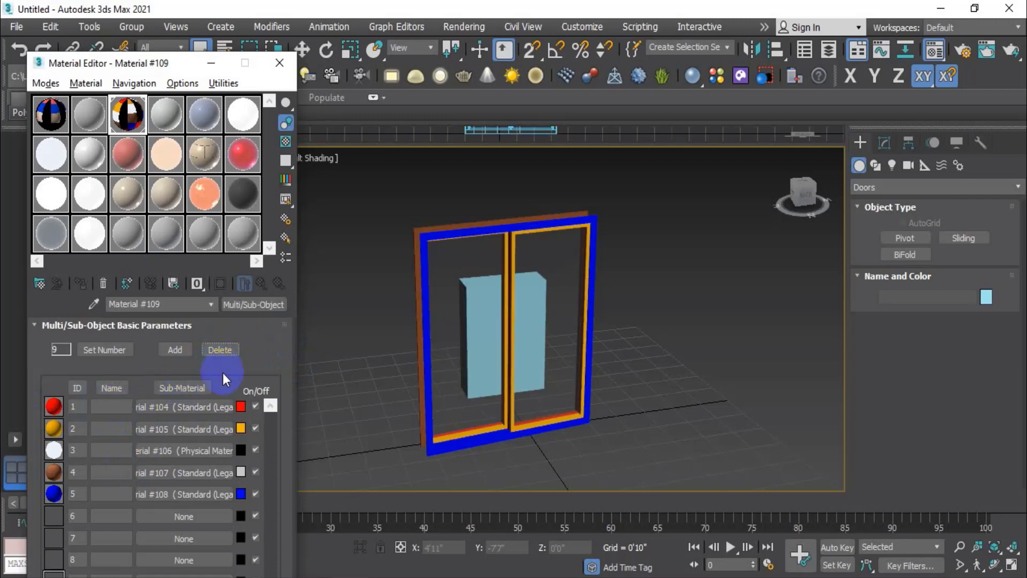
Step: Switch sub-material 1 off and back on to demonstrate the On/Off toggle
{"action": "left_click", "coordinate": [77, 406]}
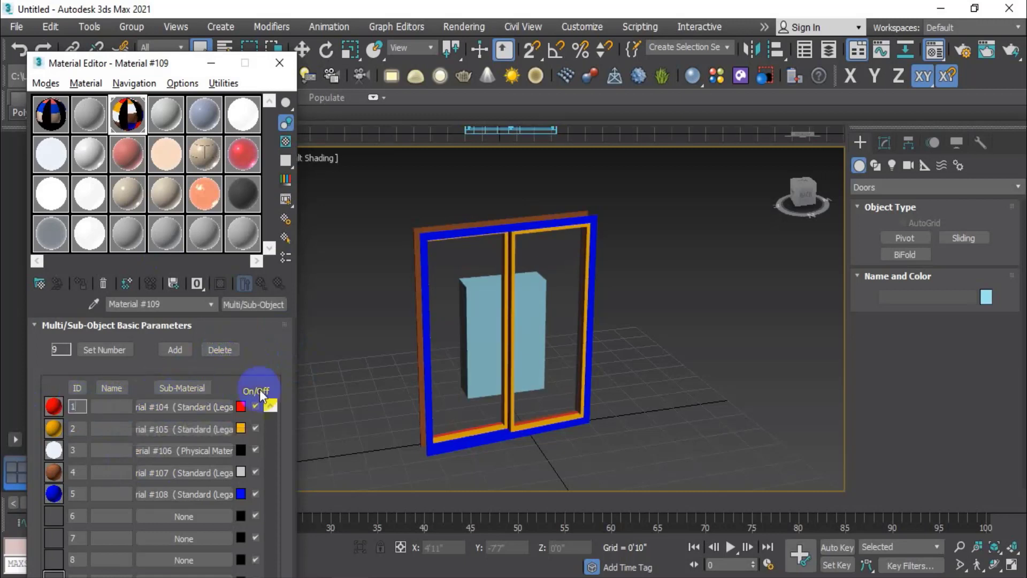
{"action": "left_click", "coordinate": [252, 406]}
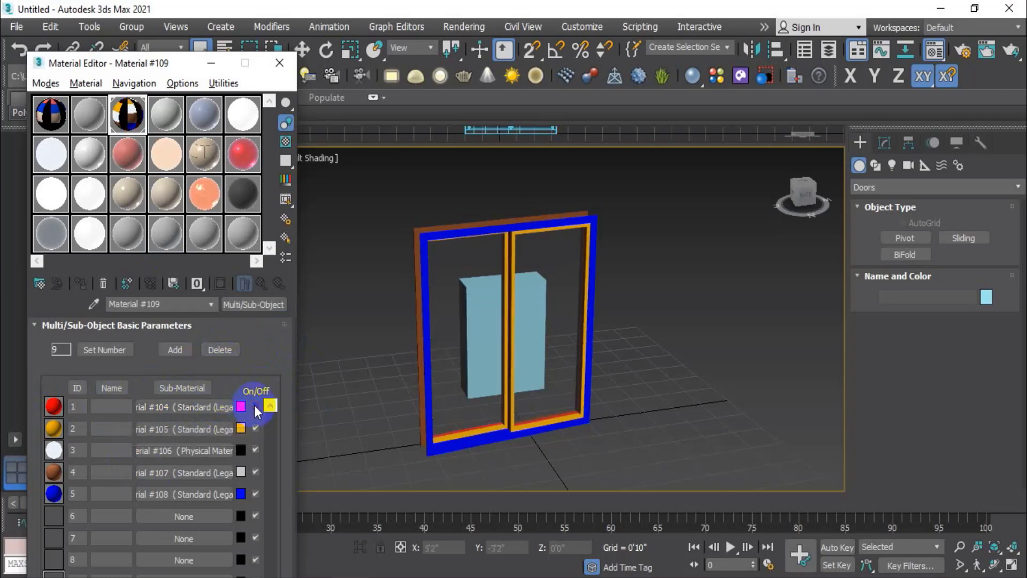
{"action": "left_click", "coordinate": [342, 420]}
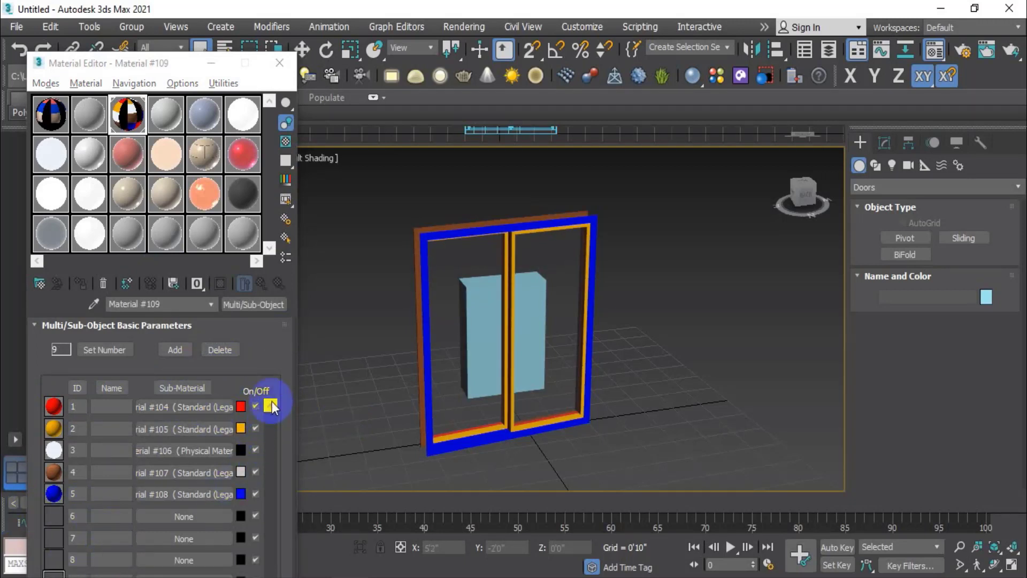
Step: Move the Material Editor so the whole sub-material list shows, and set the number of materials to 10
{"action": "left_click_drag", "start_coordinate": [100, 65], "coordinate": [133, 15]}
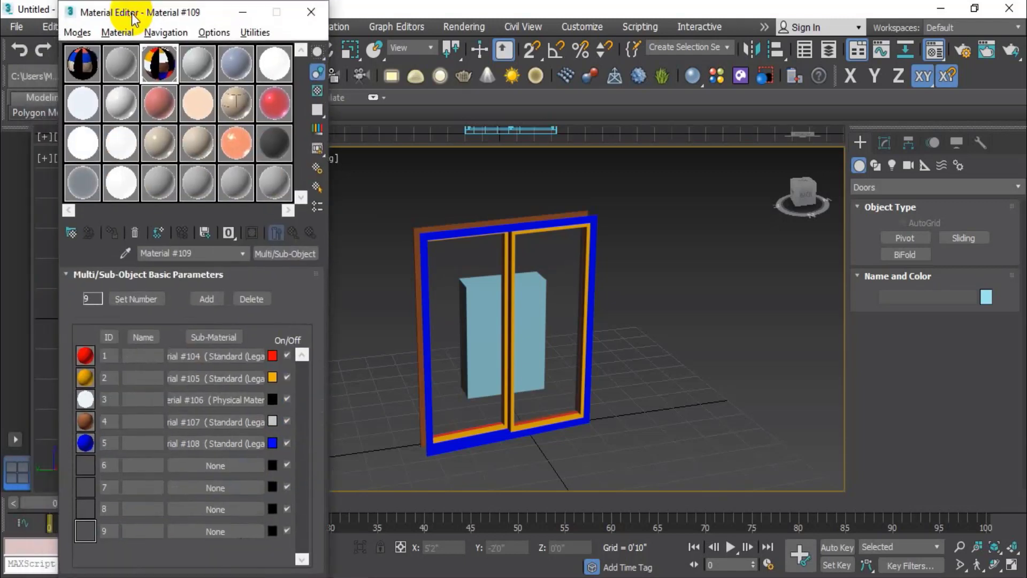
{"action": "left_click", "coordinate": [129, 298]}
{"action": "left_click", "coordinate": [220, 319]}
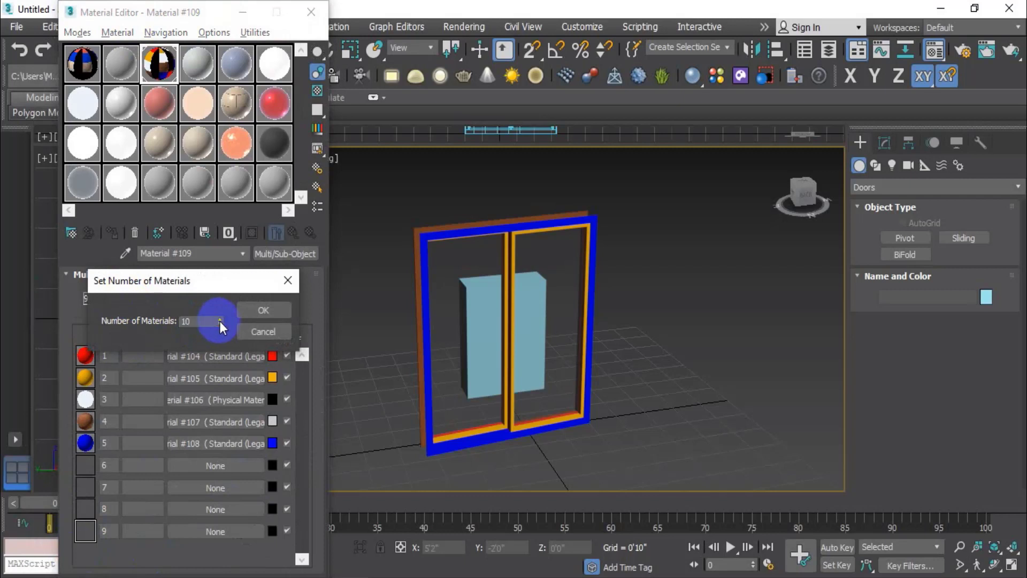
{"action": "left_click", "coordinate": [264, 308]}
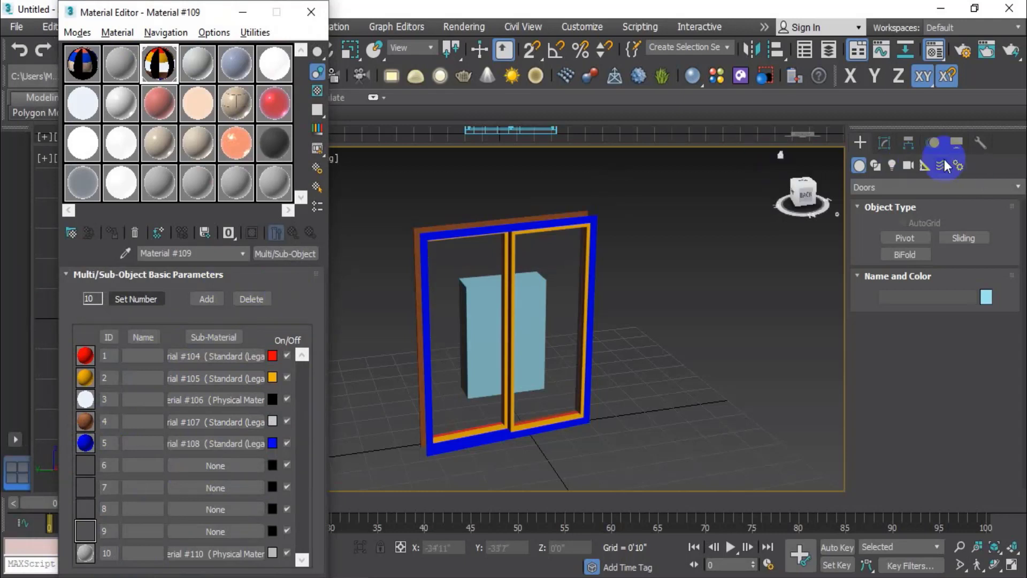
Step: Select the sliding window for modification and look through its modifier list for the material modifiers
{"action": "left_click", "coordinate": [887, 142]}
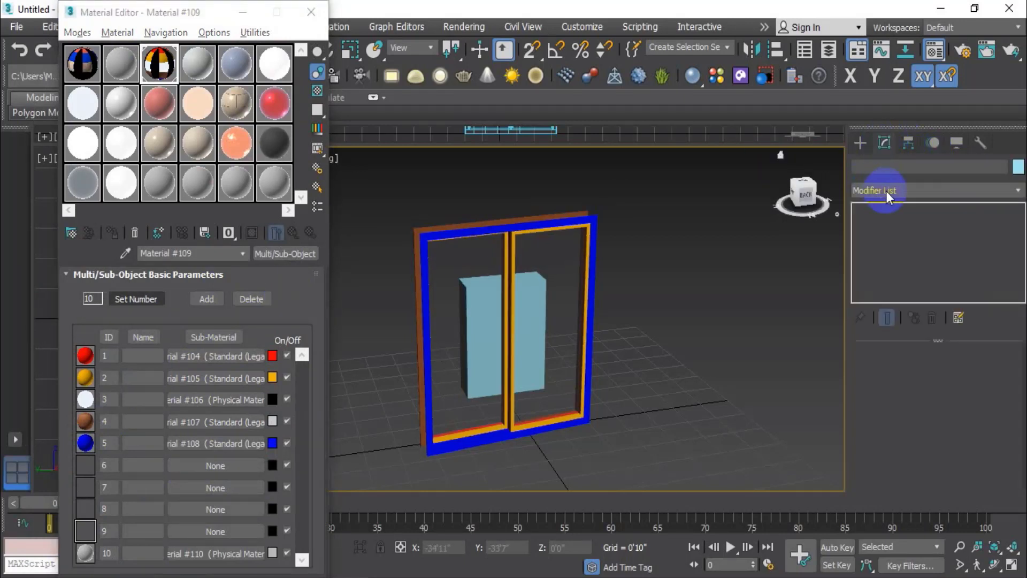
{"action": "left_click", "coordinate": [870, 179]}
{"action": "left_click", "coordinate": [467, 347]}
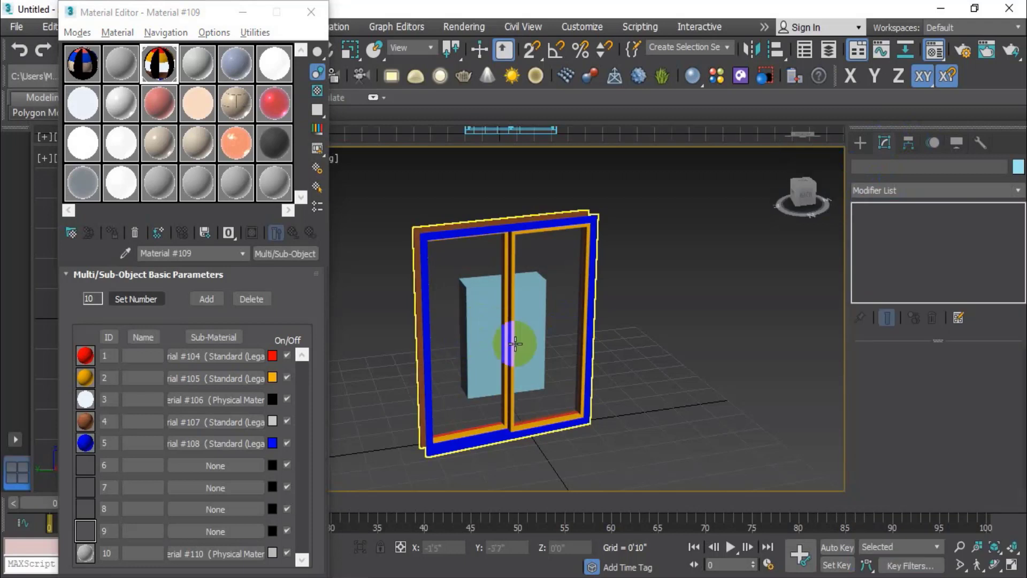
{"action": "left_click", "coordinate": [969, 192]}
{"action": "scroll", "coordinate": [917, 449], "scroll_direction": "down", "scroll_amount": 10}
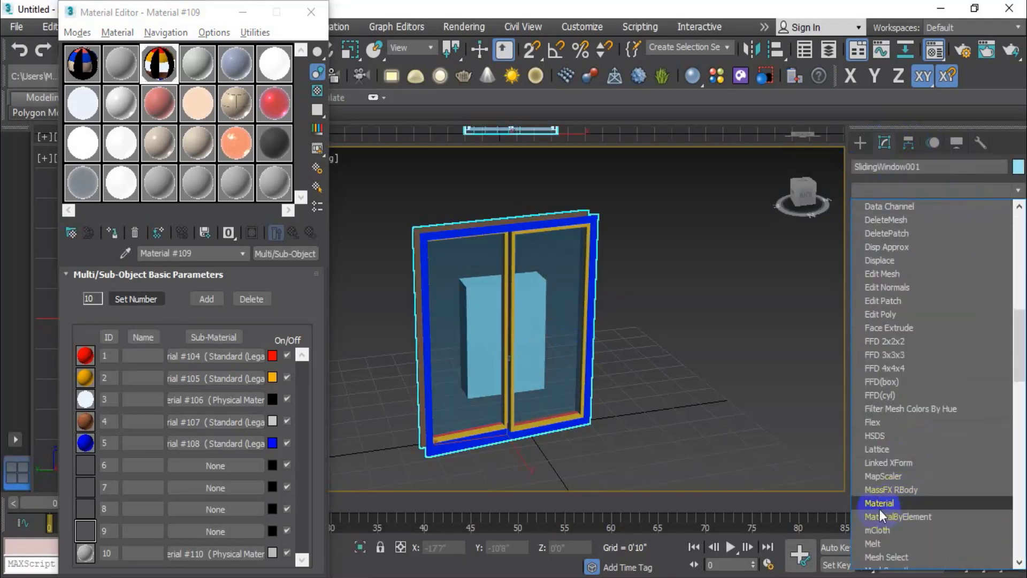
{"action": "middle_click_drag", "start_coordinate": [646, 415], "coordinate": [658, 422]}
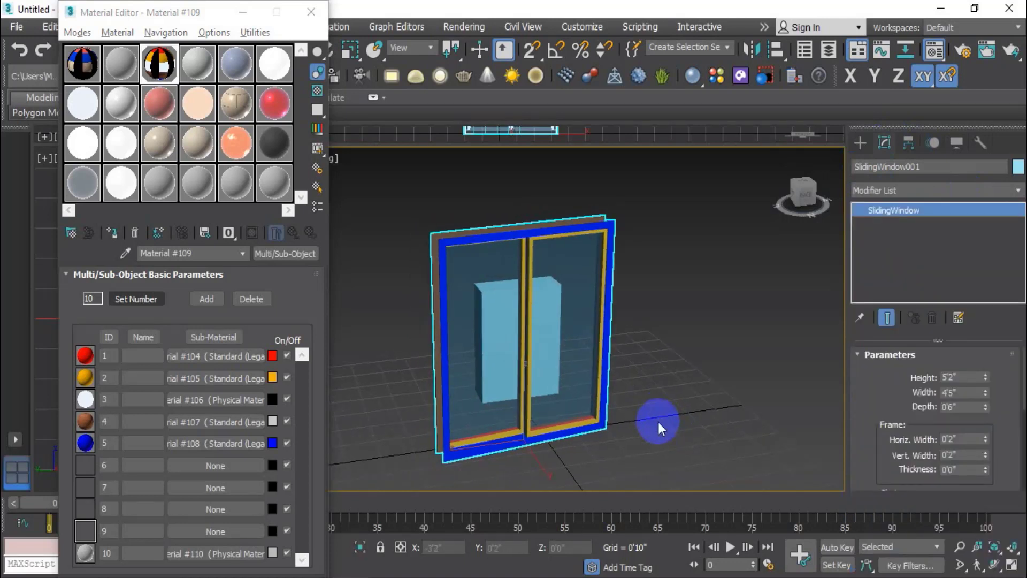